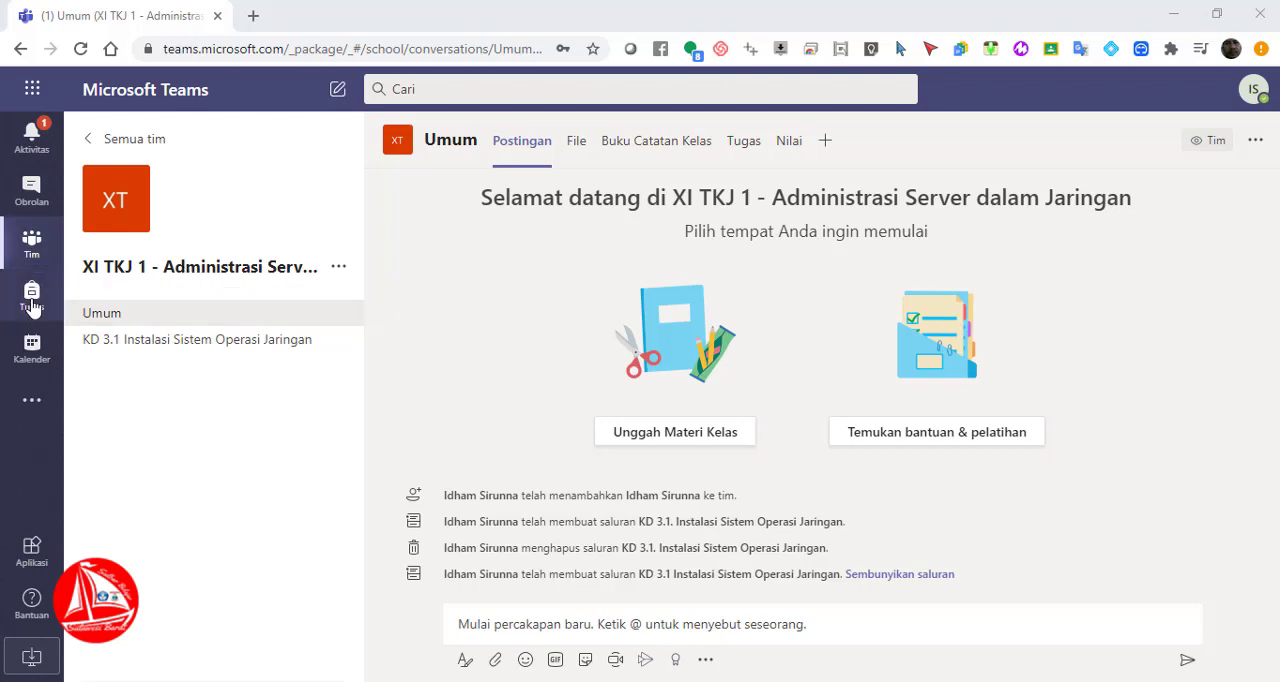
Open the assignments area for the class XI TKJ 1 - Administrasi Server dalam Jaringan
left_click(31, 298)
left_click(32, 299)
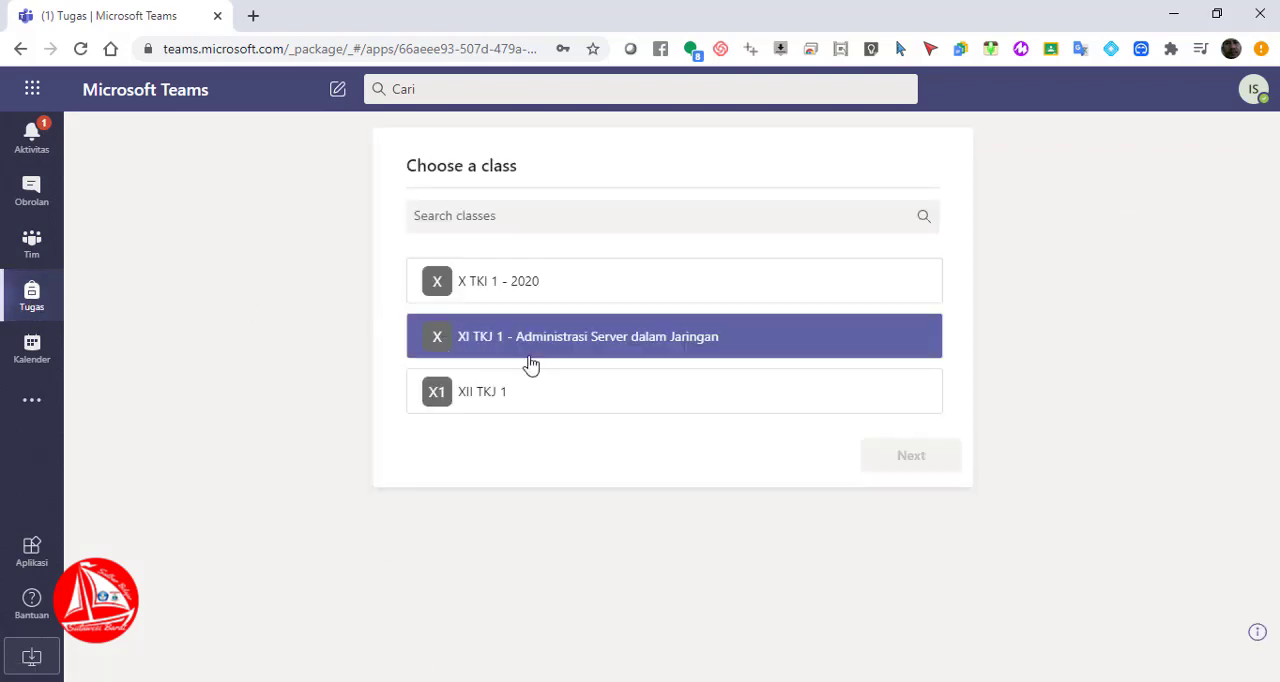
left_click(622, 343)
left_click(671, 340)
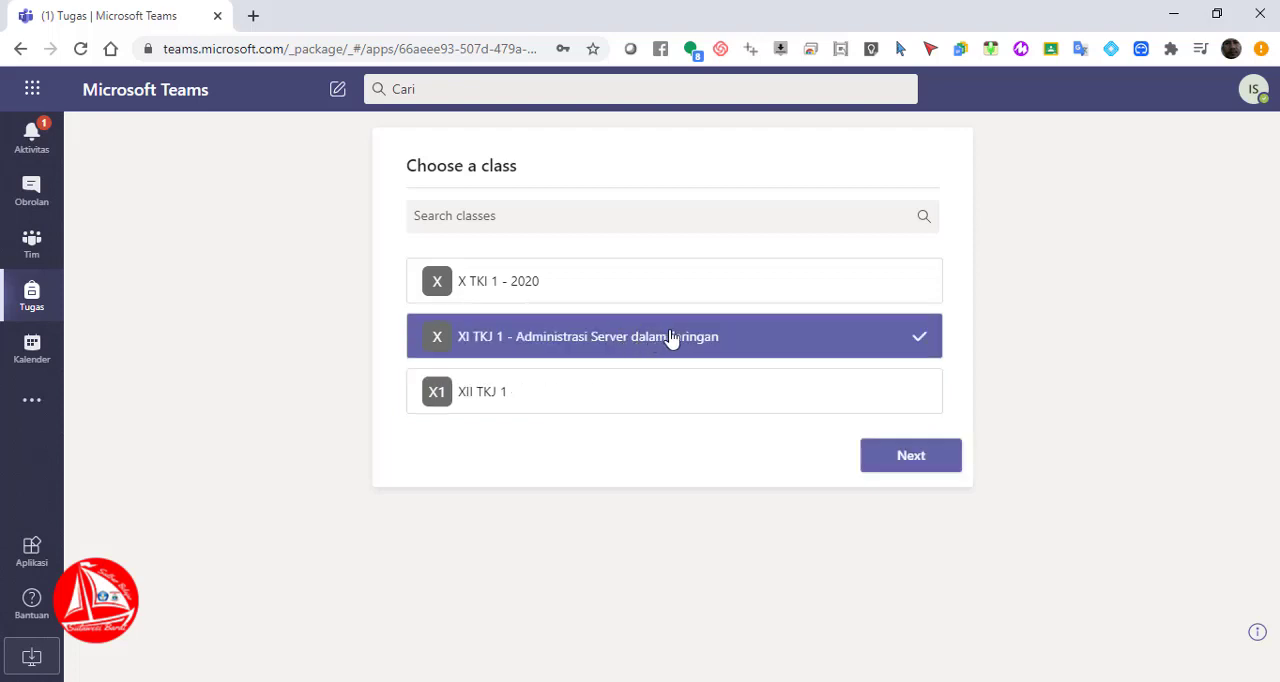
left_click(911, 456)
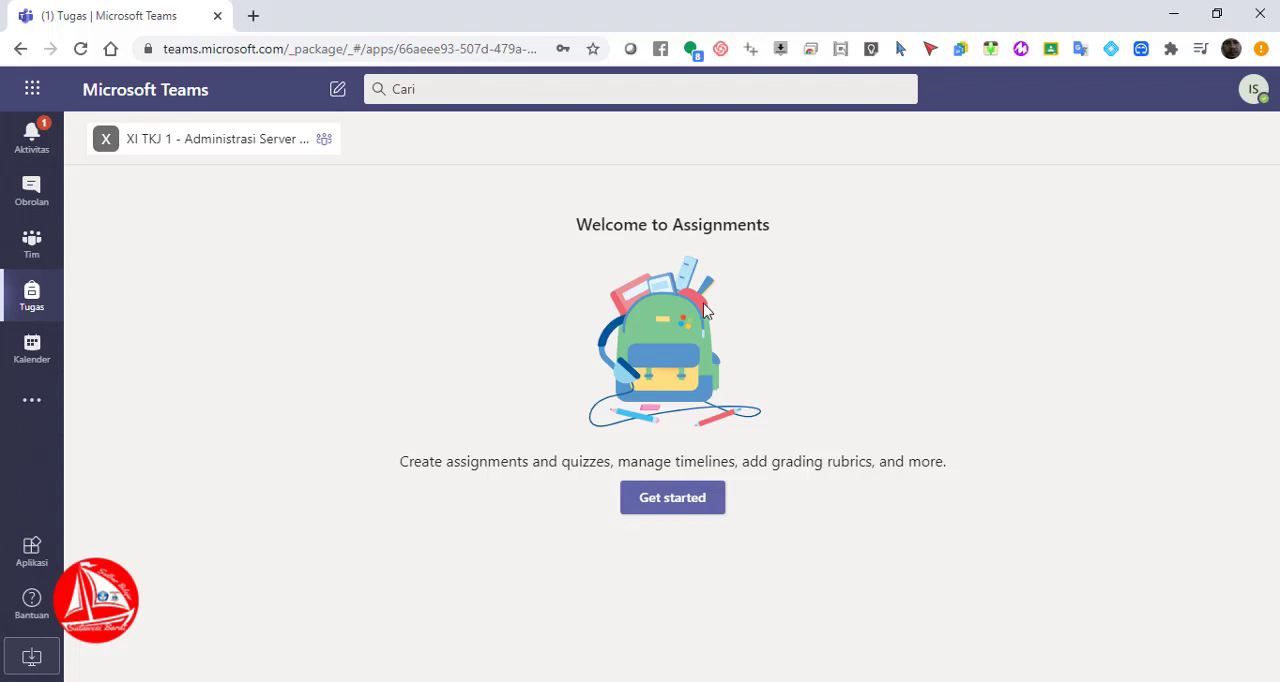
Get past the welcome page and start a new assignment of the plain Assignment type
left_click(694, 508)
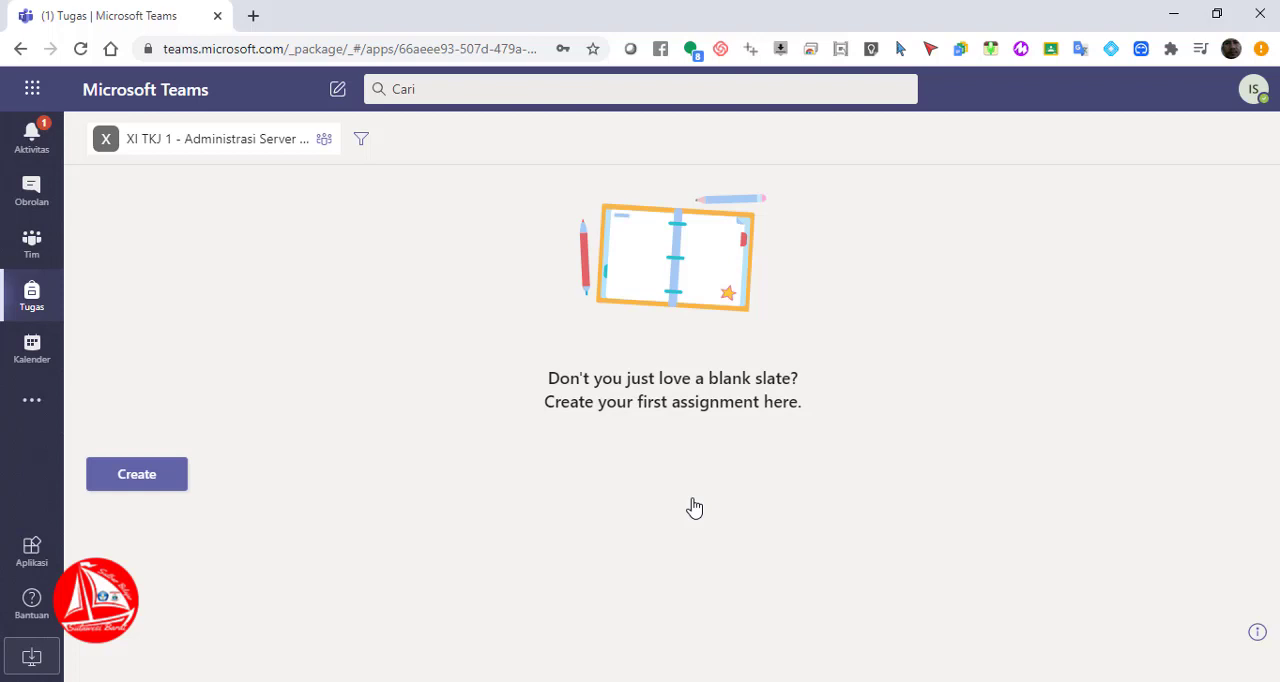
left_click(145, 485)
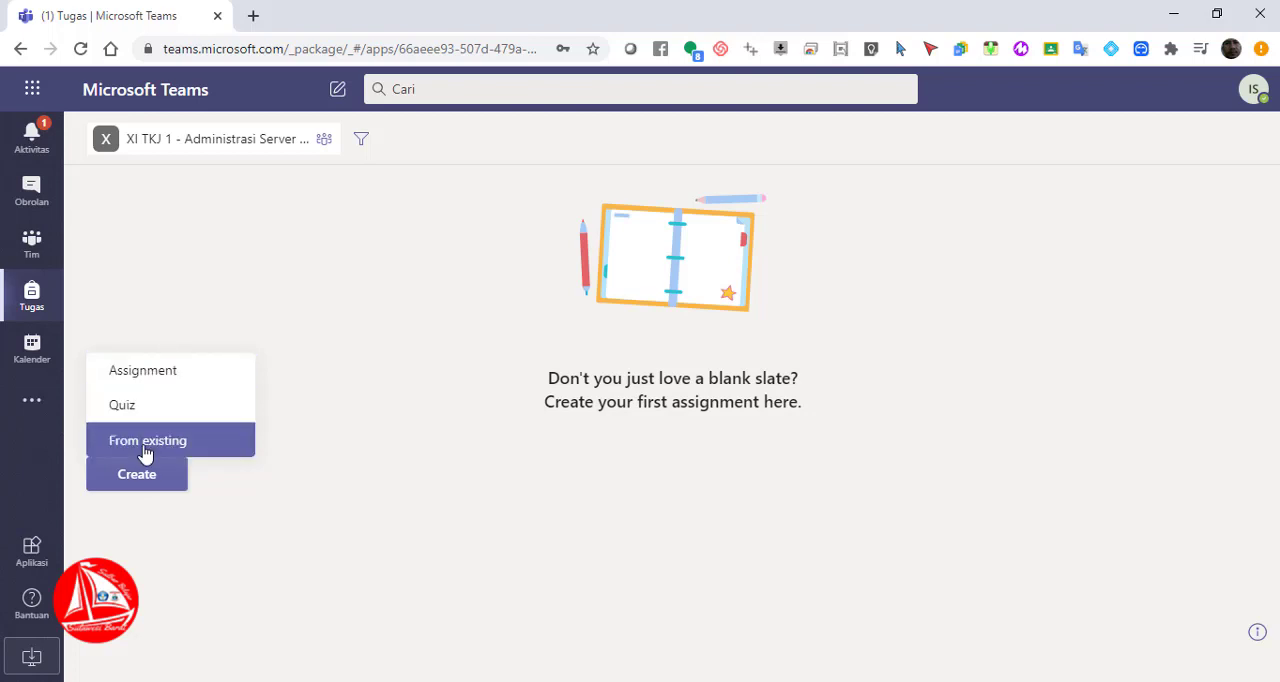
left_click(157, 376)
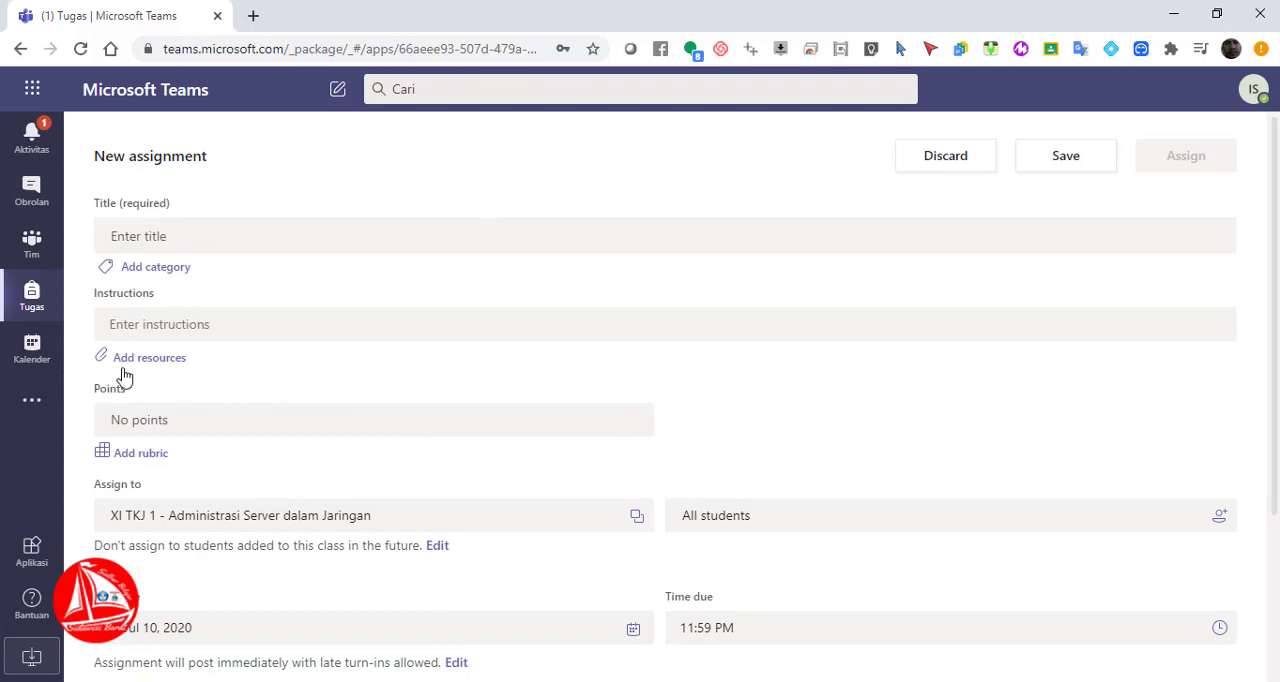
left_click(174, 234)
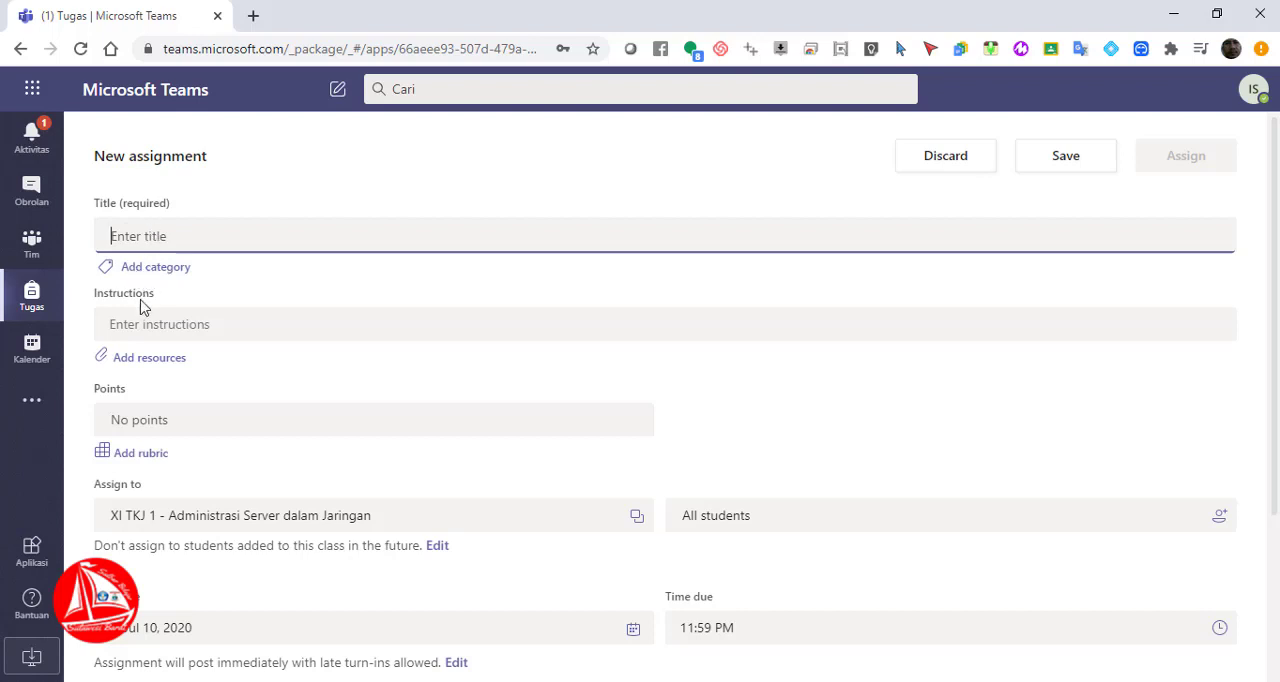
left_click(140, 329)
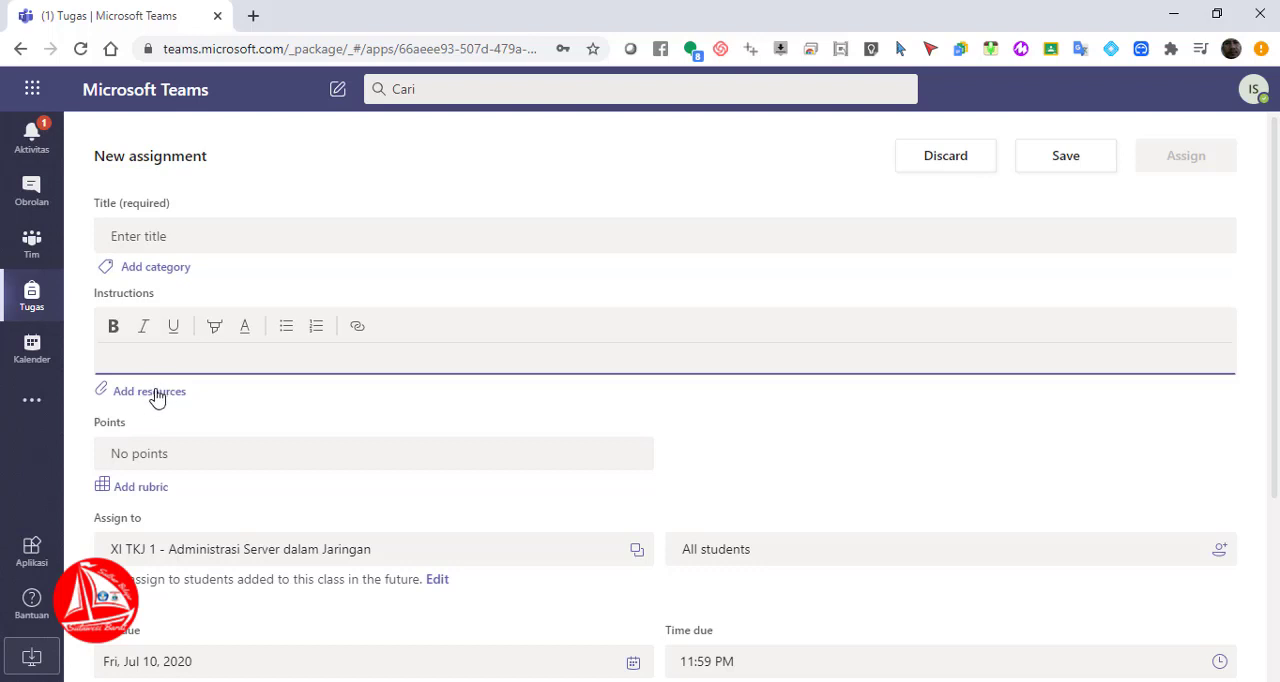
left_click(150, 455)
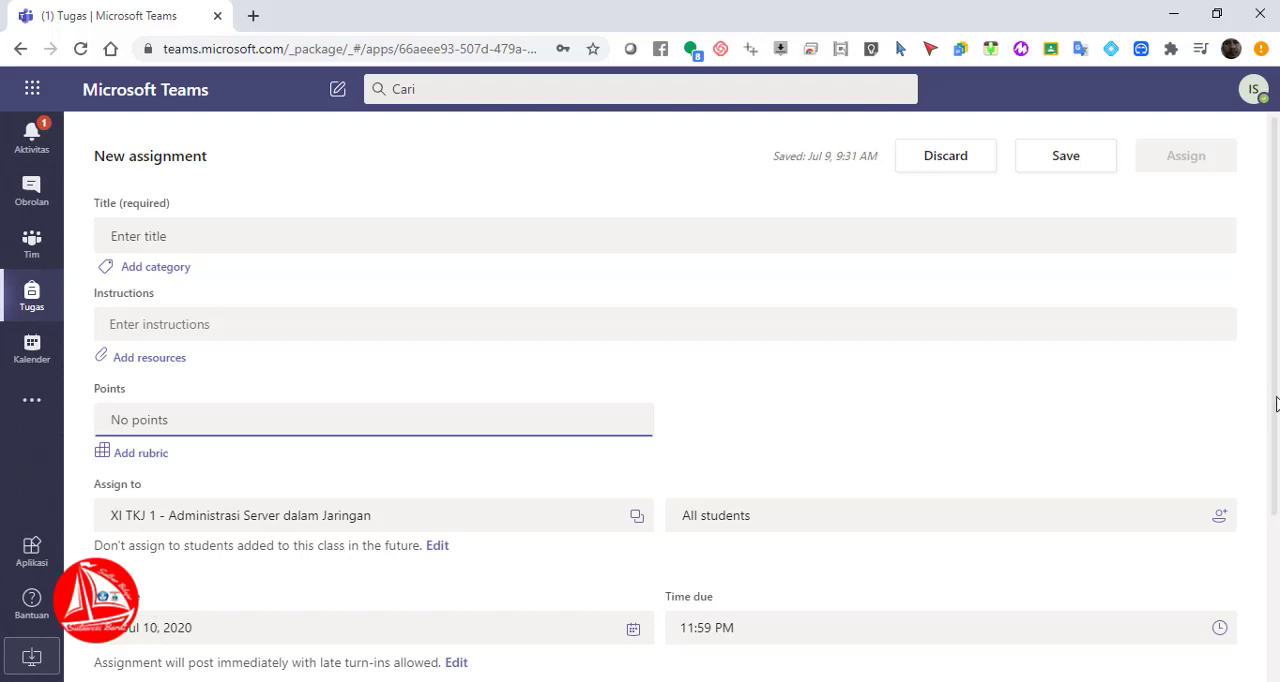
left_click_drag(1275, 403, 1271, 517)
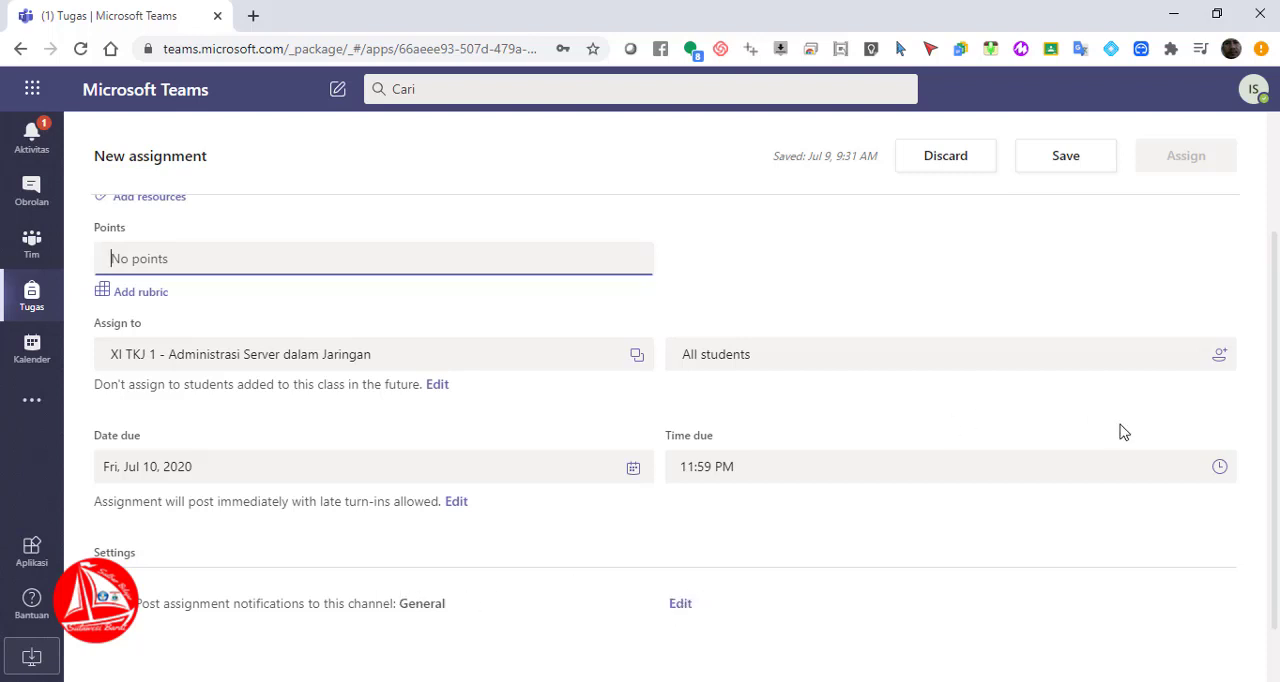
scroll(1275, 426, "up", 2)
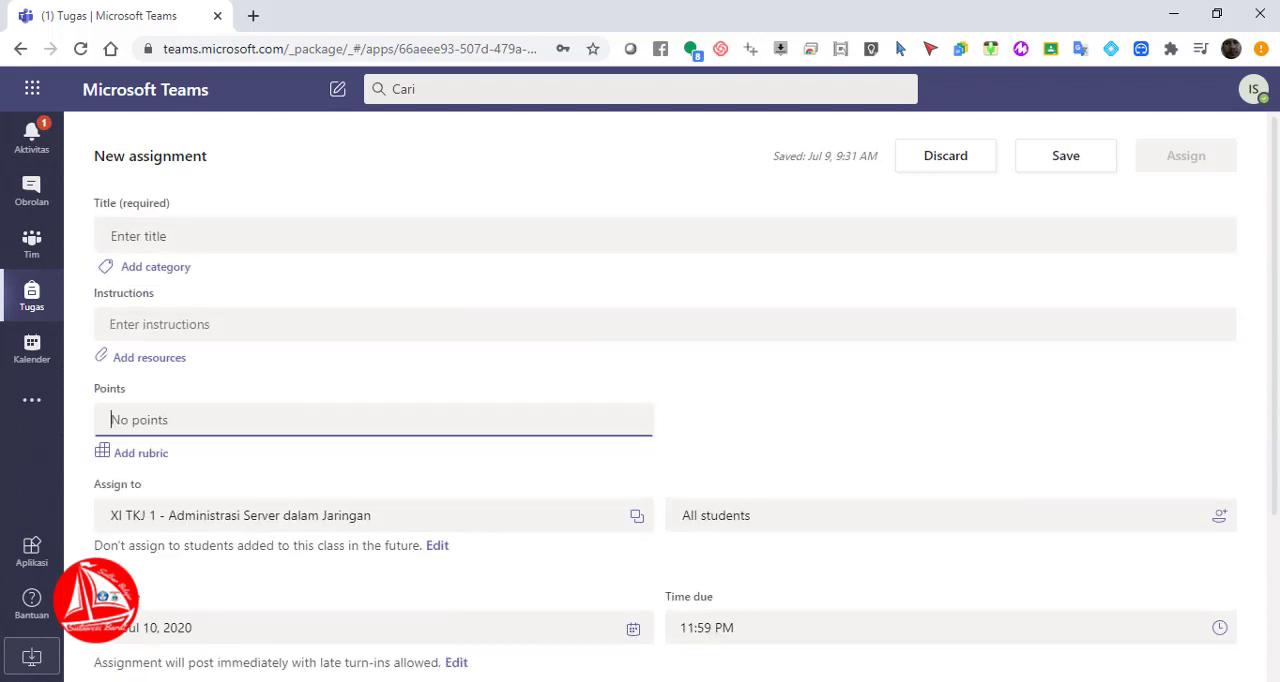
Title the assignment "Tugas 1 KD.3.1 Instalasi Sistem Operasi Jaringan"
left_click(203, 238)
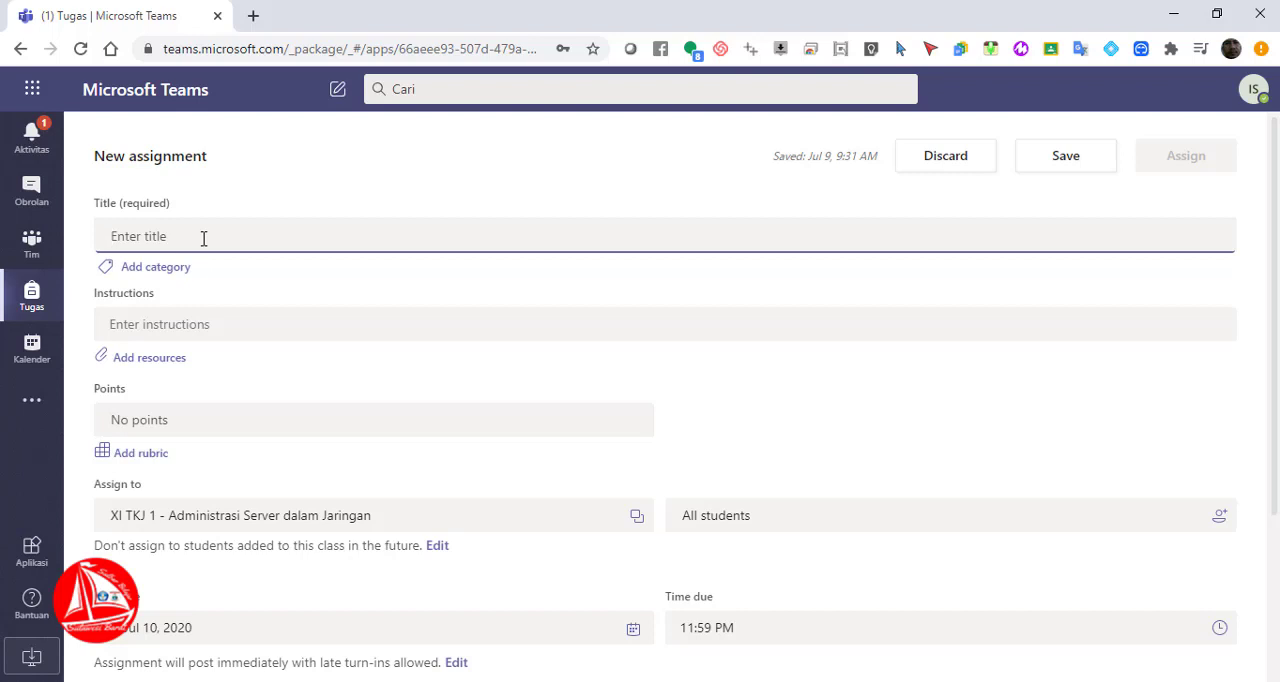
type("tUGAS")
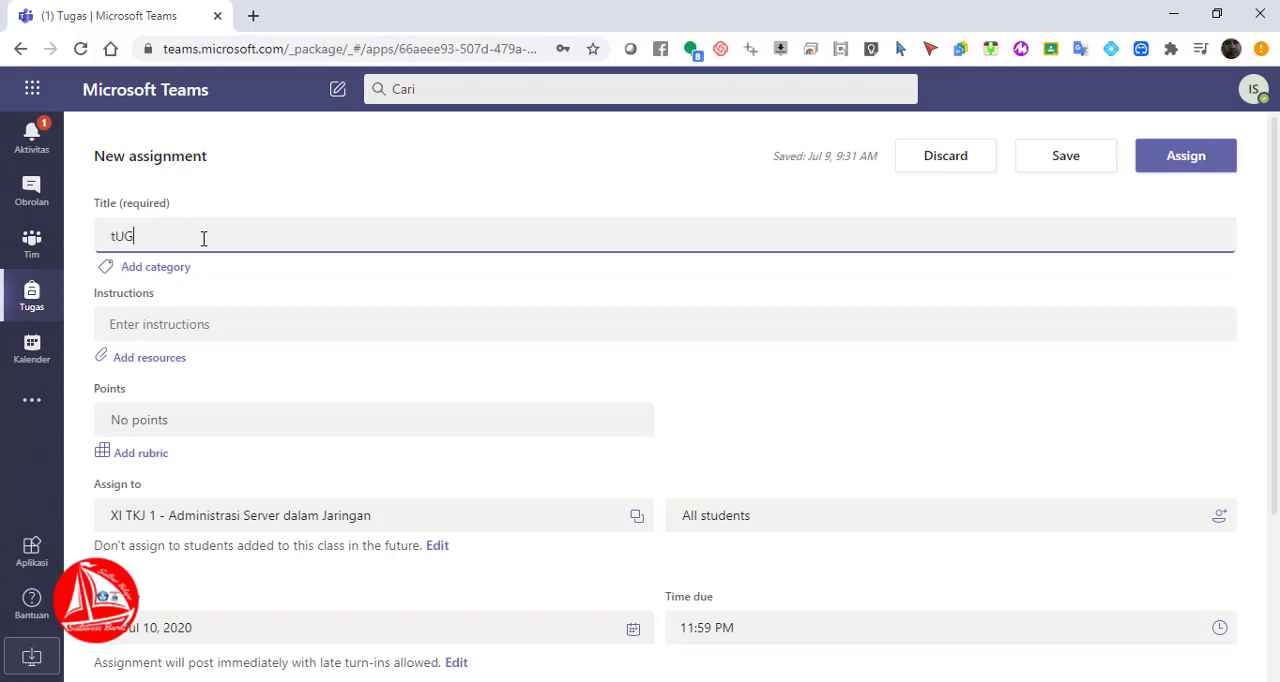
key("BackSpace")
key("BackSpace")
key("BackSpace")
key("BackSpace")
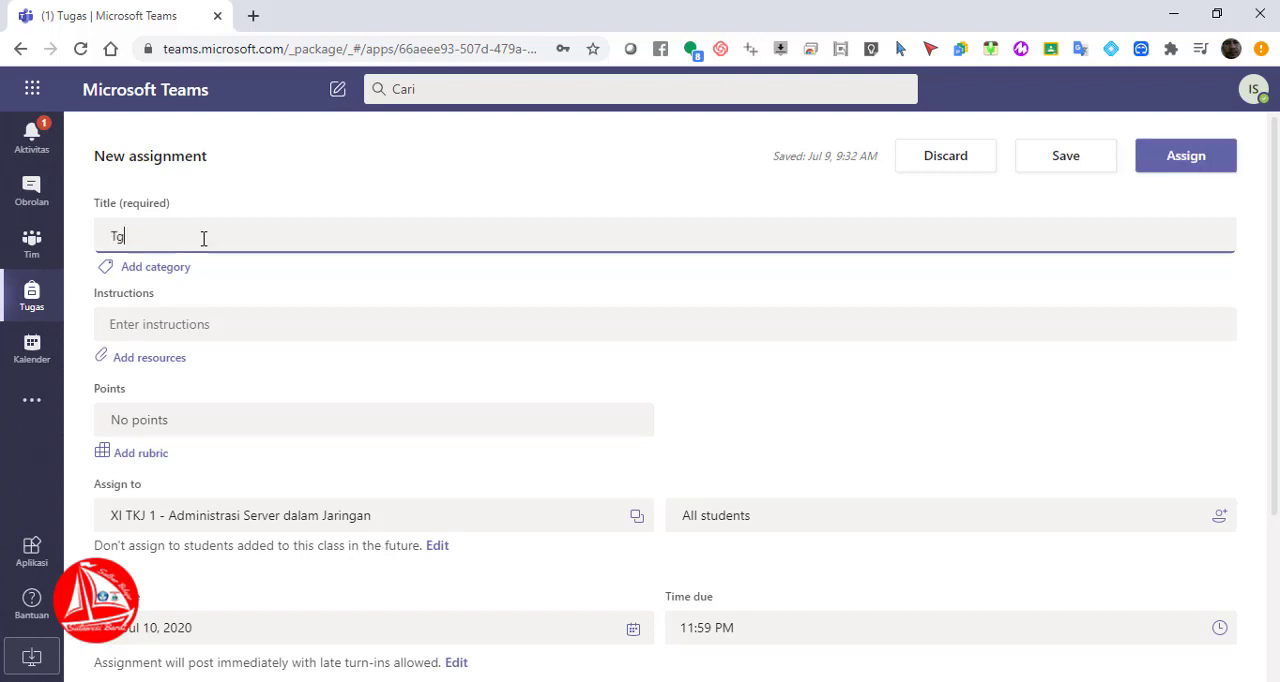
type("ugas 1 KD.3.1 Instas")
type("asi Sistem")
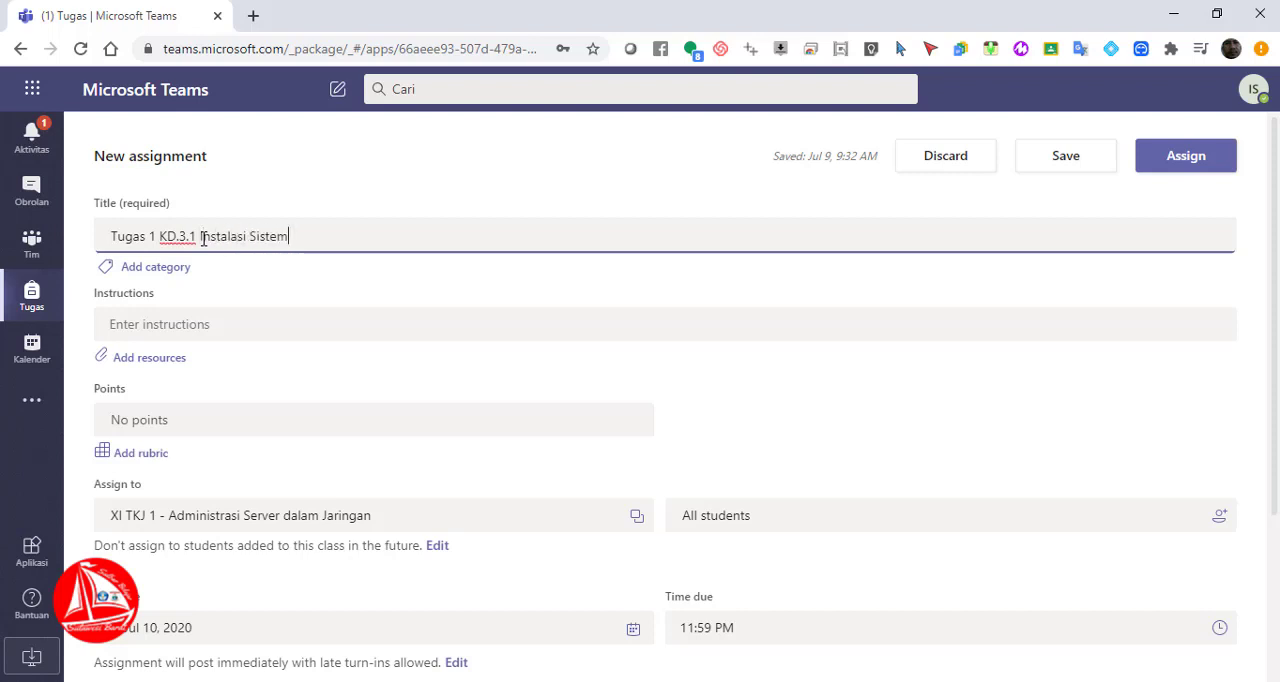
type(" Operasi Jair")
key("BackSpace")
type("ringan")
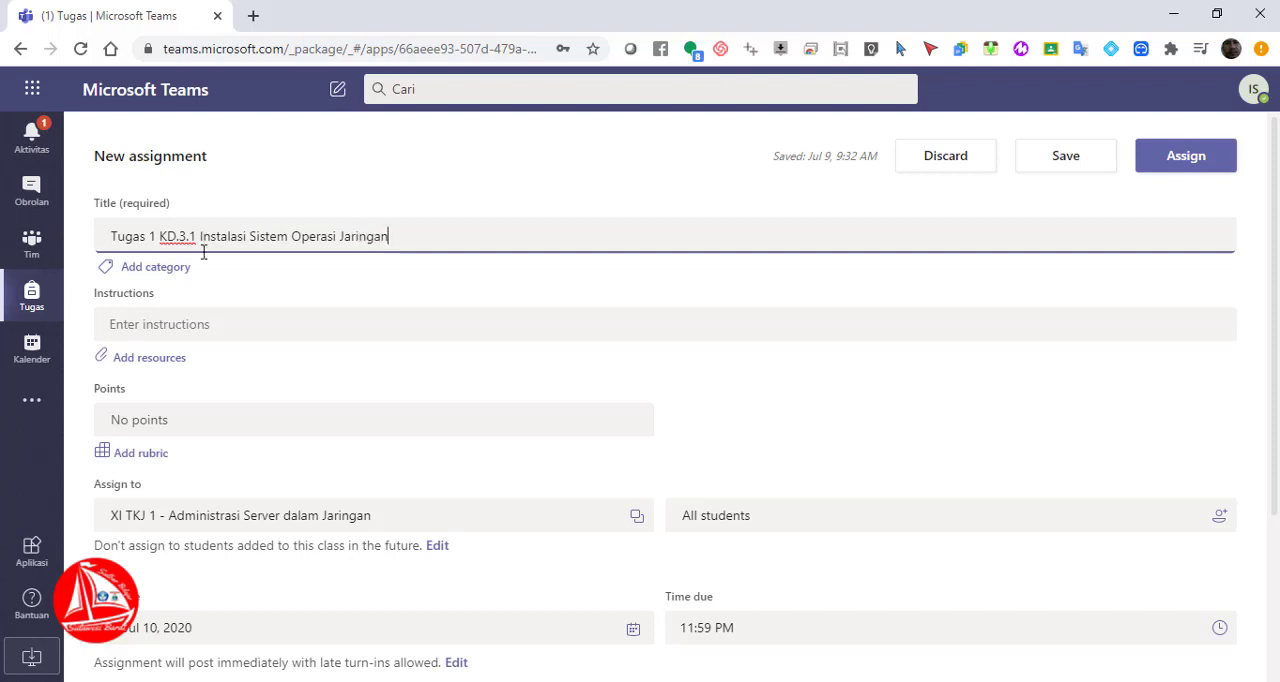
Enter the assignment instructions "Buatlah Video Tutorial Menginstall Sistem Operasi Debian Linux 10"
left_click(240, 326)
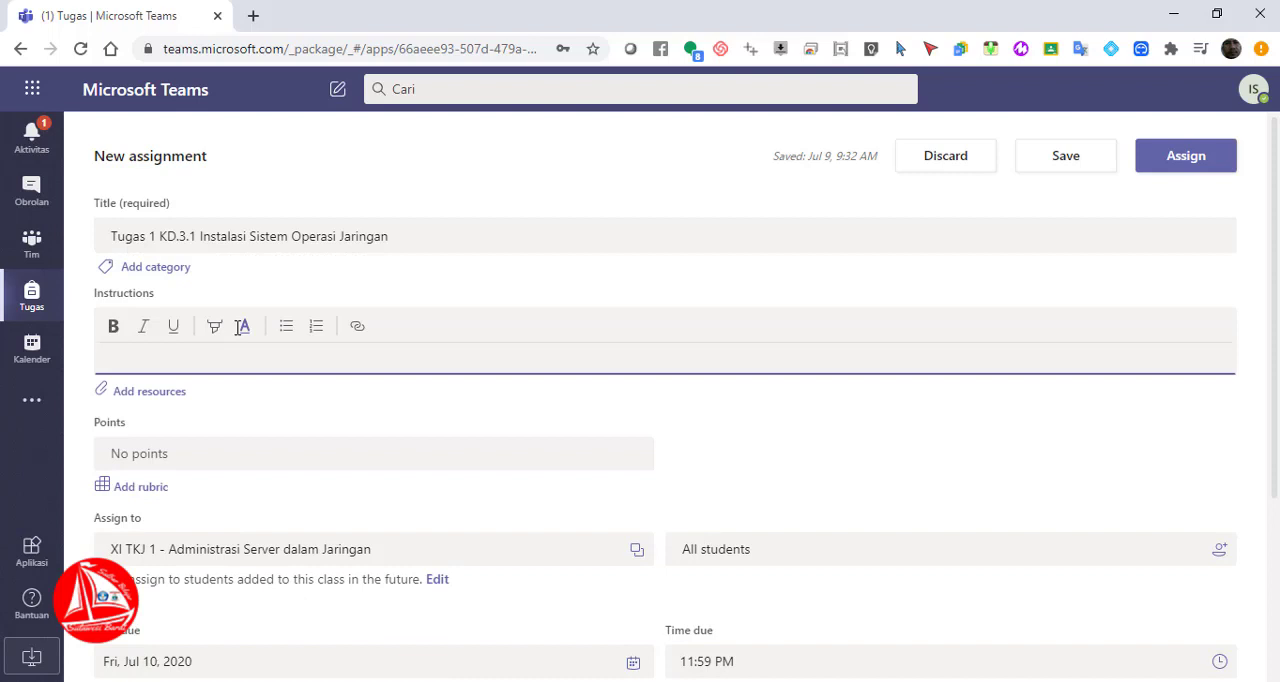
type("Buatlah Video Tutorial terk")
key("BackSpace")
key("BackSpace")
key("BackSpace")
key("BackSpace")
key("BackSpace")
key("BackSpace")
key("BackSpace")
key("BackSpace")
key("BackSpace")
key("BackSpace")
key("BackSpace")
key("BackSpace")
key("BackSpace")
key("BackSpace")
key("BackSpace")
key("BackSpace")
key("BackSpace")
key("BackSpace")
key("BackSpace")
key("BackSpace")
type("lah Video Tutorial ")
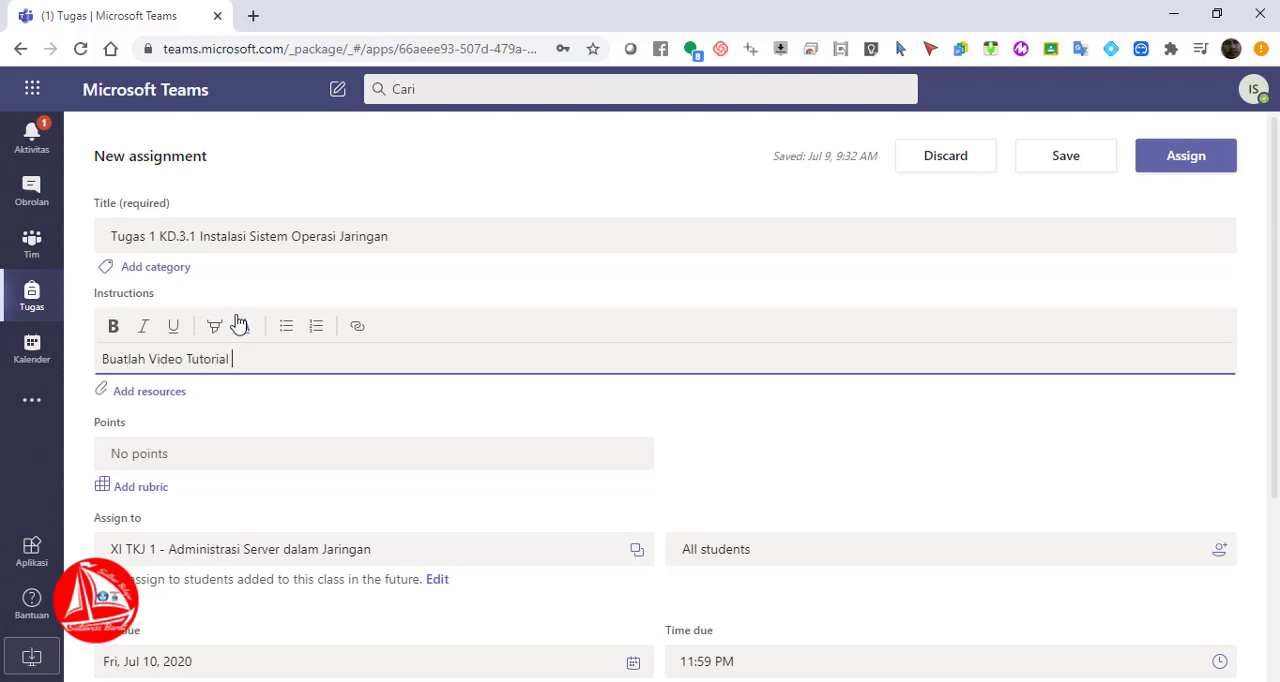
type("Lang")
key("BackSpace")
type("Menginstall Sistem O")
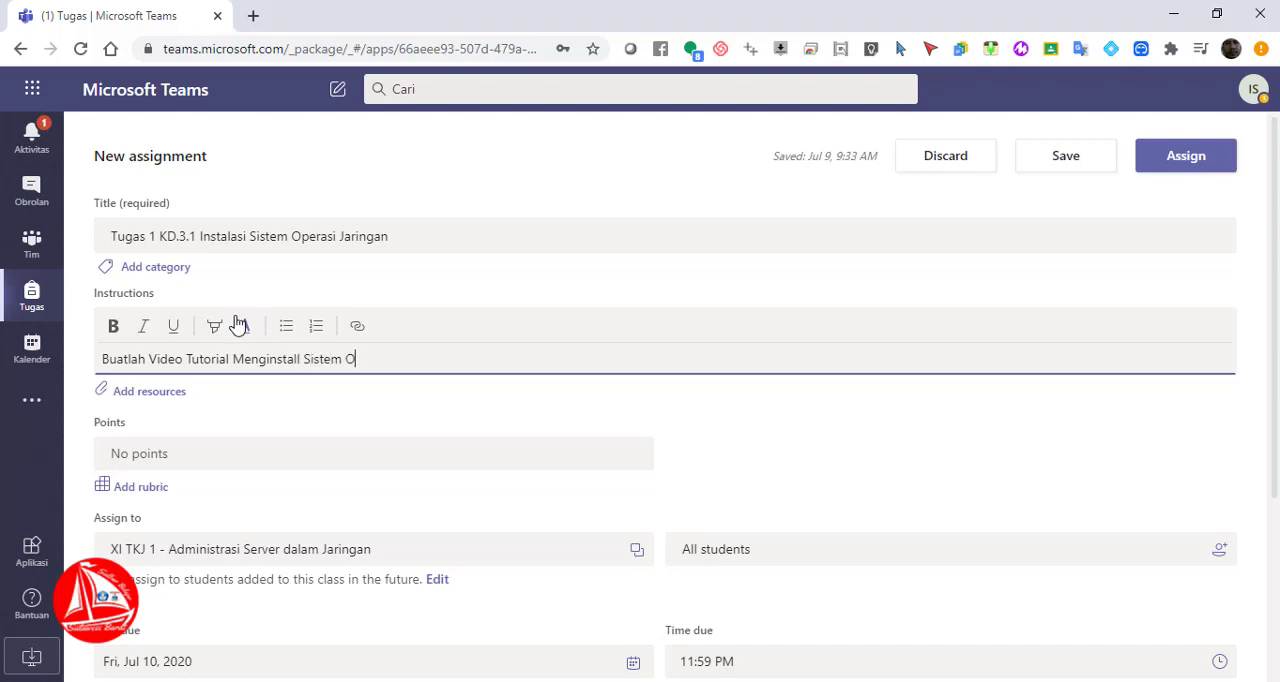
type("perasi Debian Linux 10")
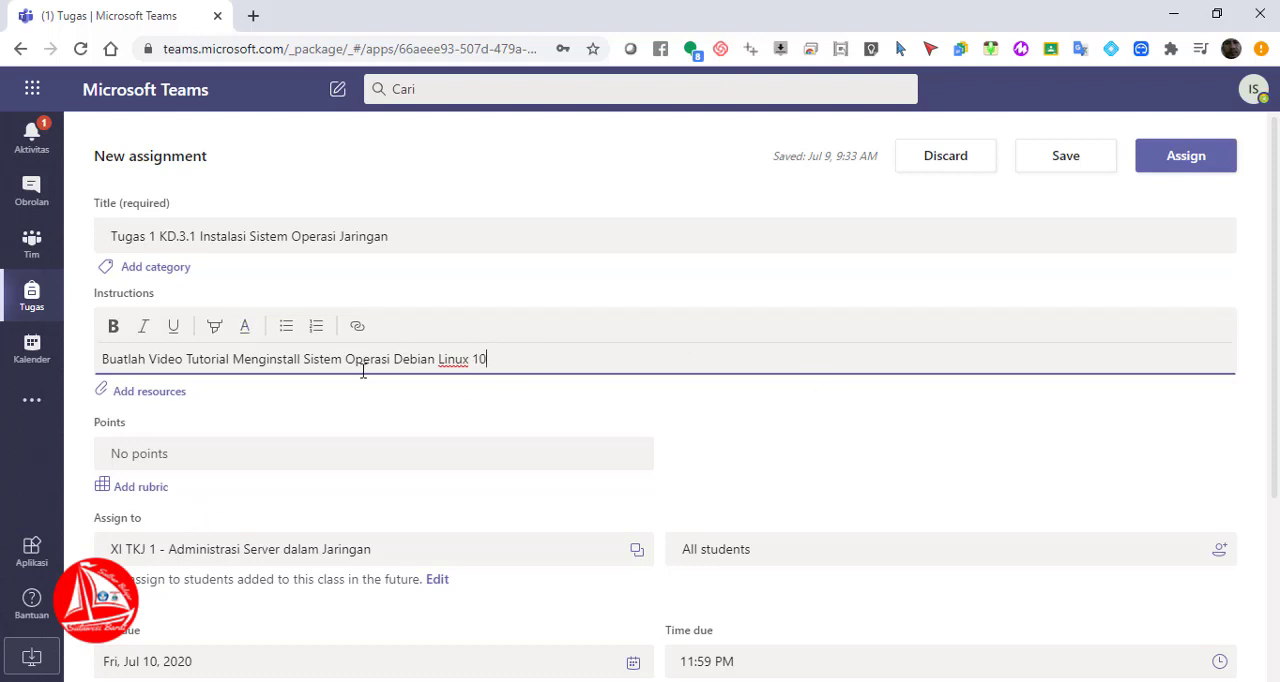
Set the assignment's points to 100
left_click(173, 446)
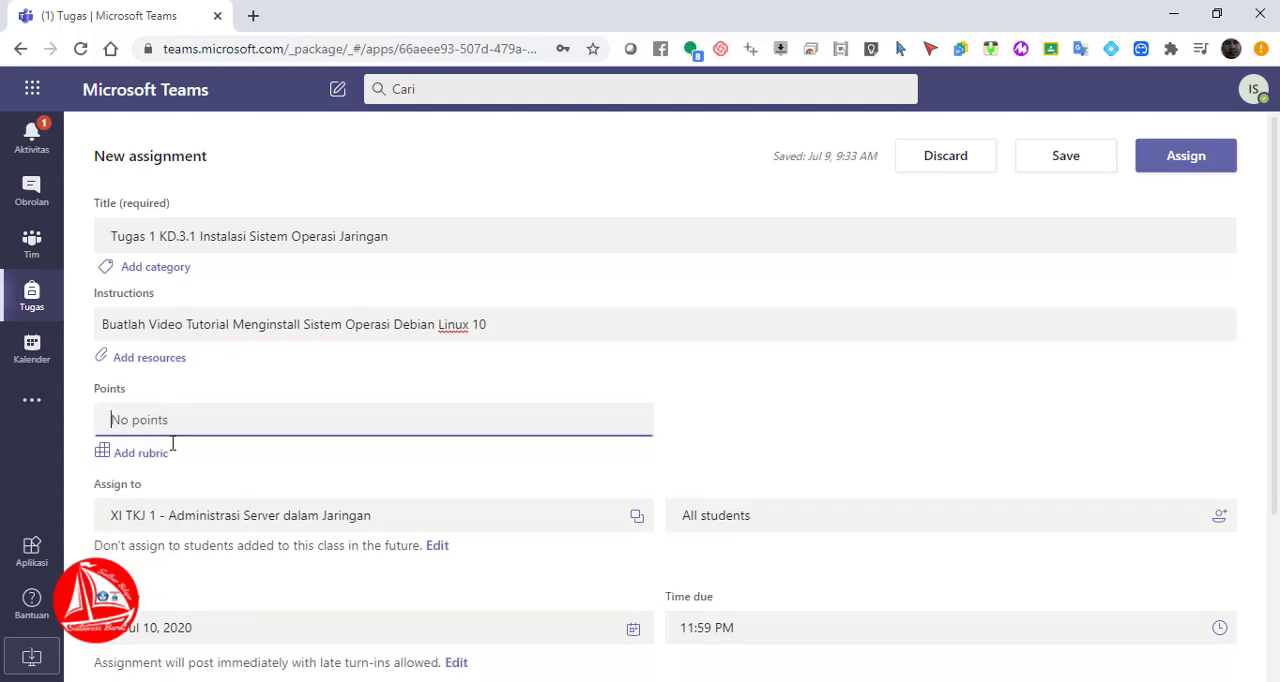
type("100")
Examine the assignment's recipient options: the rule for future students, the class choice and the student choice
left_click_drag(1275, 357, 1275, 469)
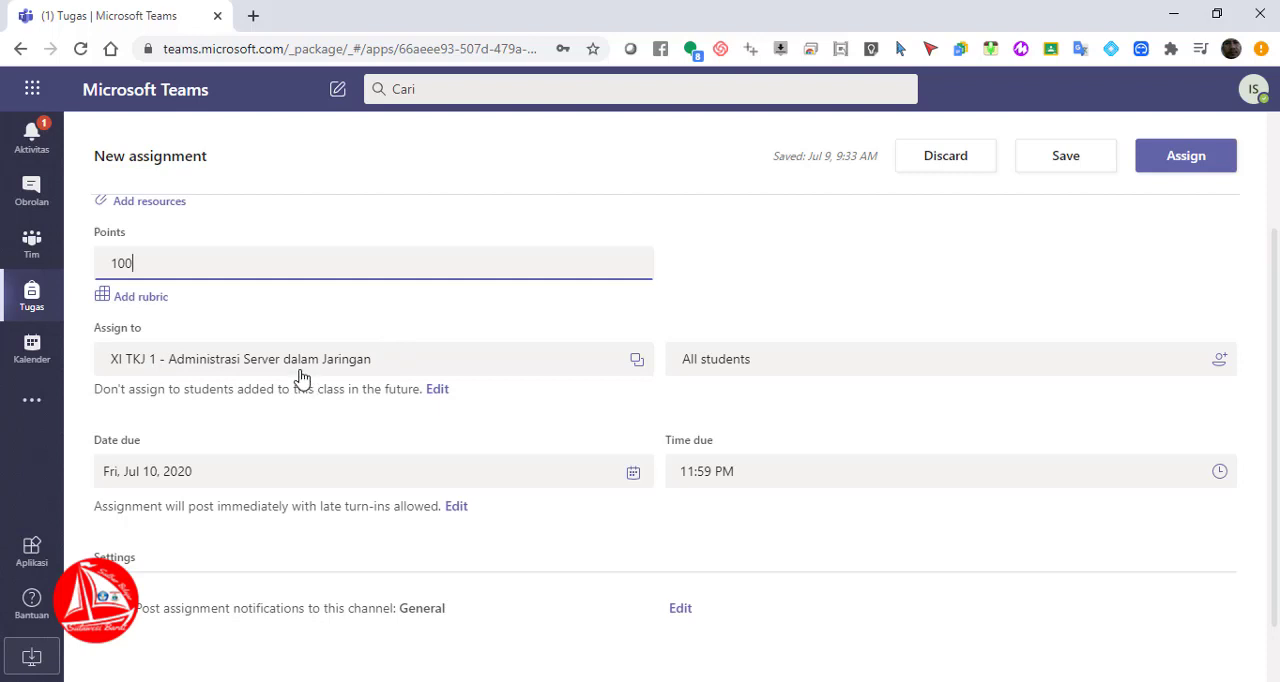
left_click(442, 394)
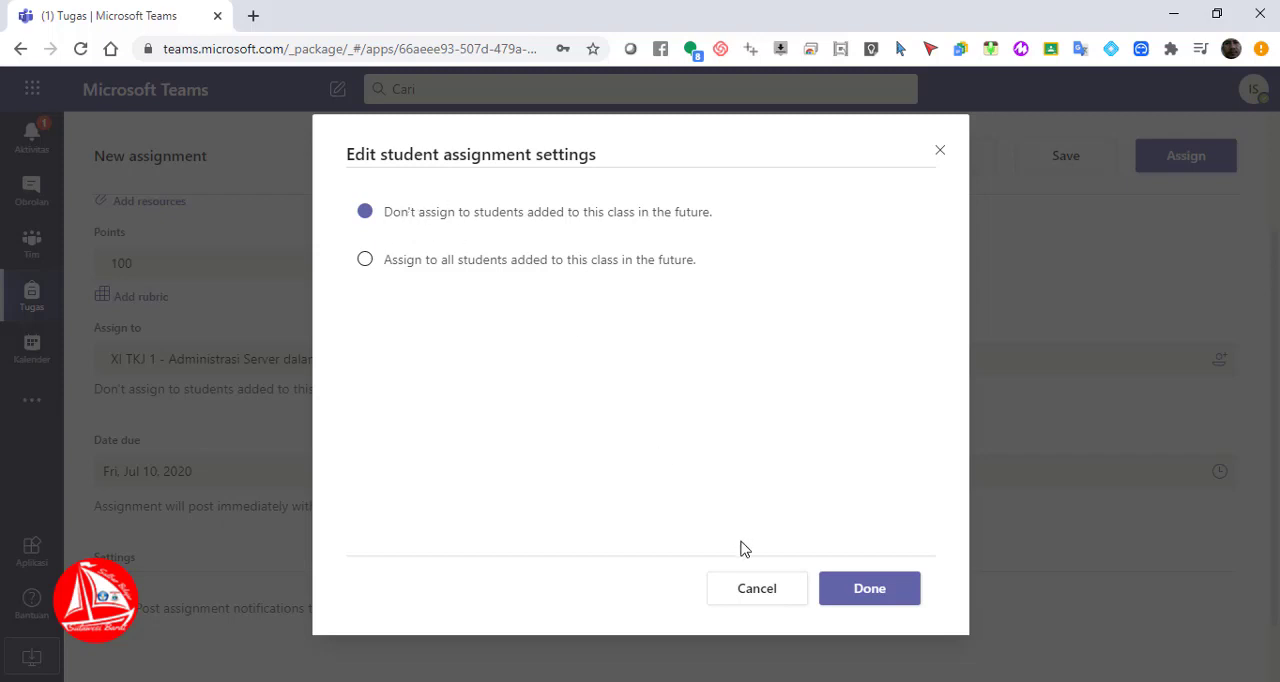
left_click(752, 588)
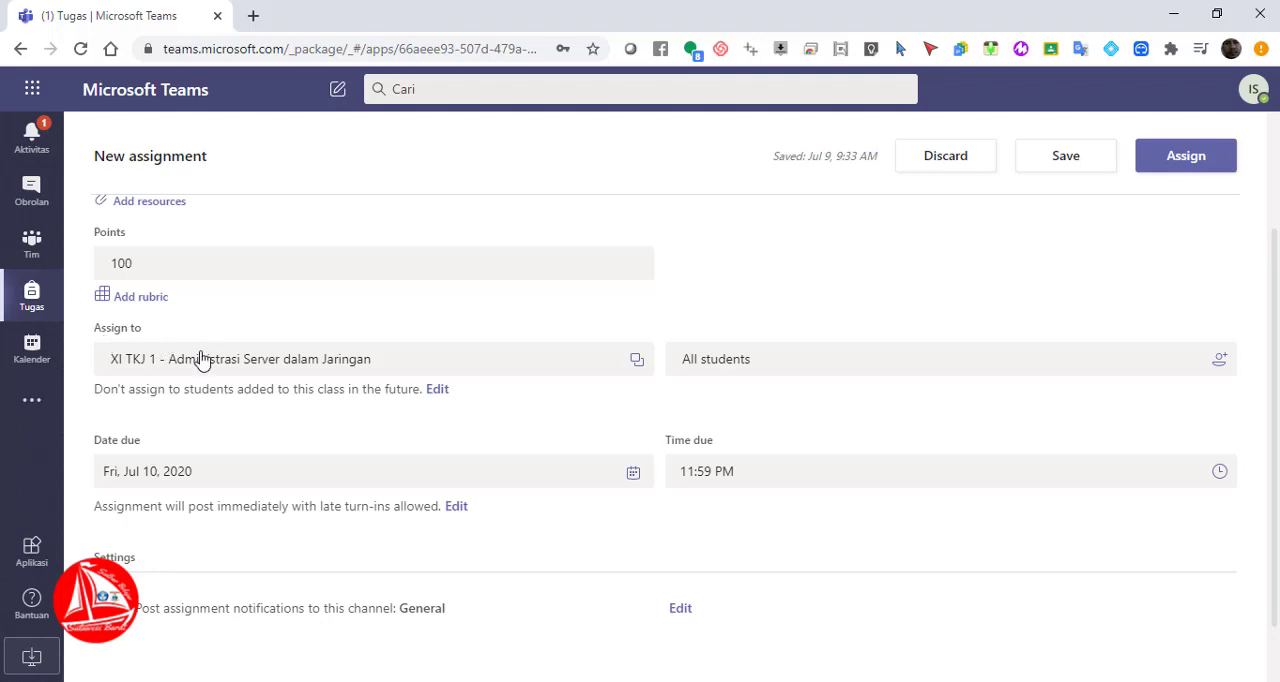
left_click(314, 362)
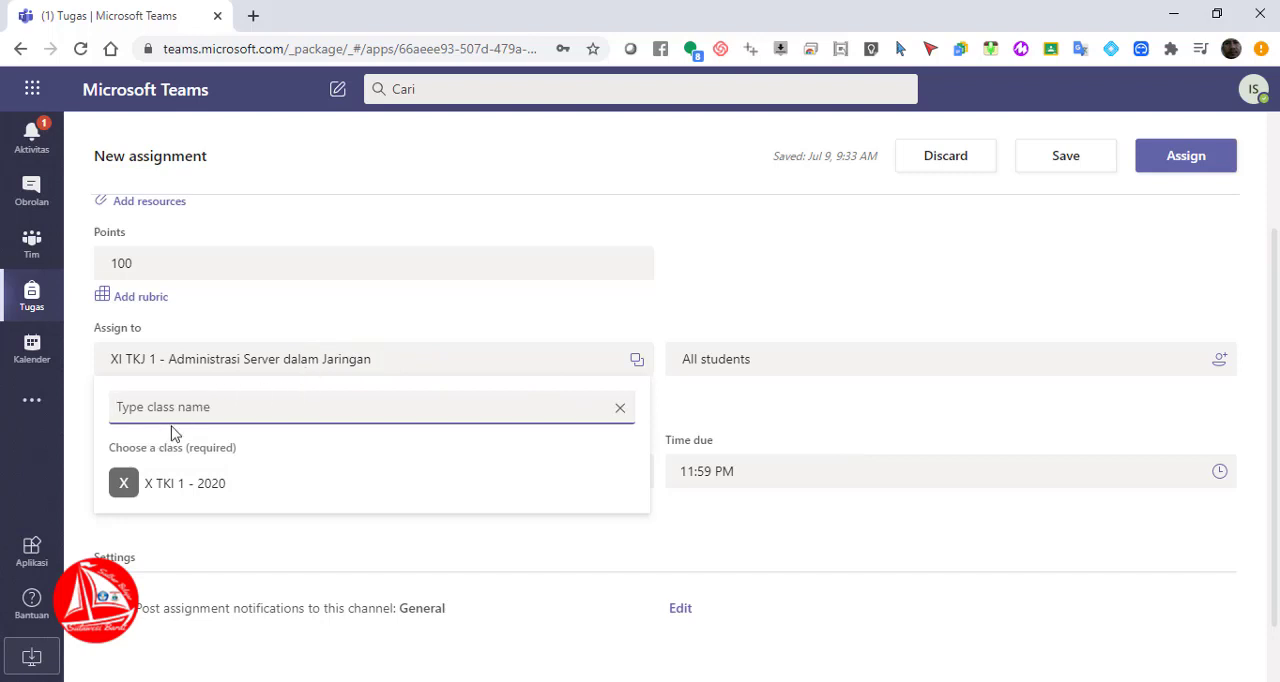
left_click(780, 414)
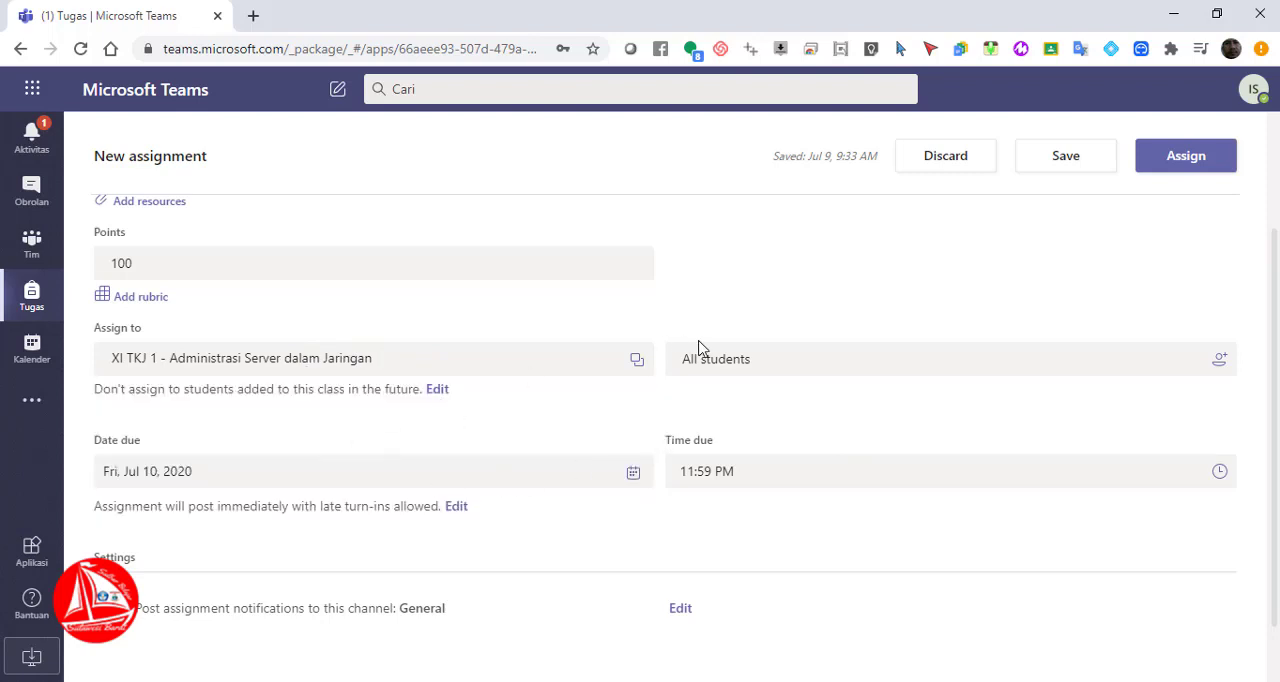
left_click(778, 366)
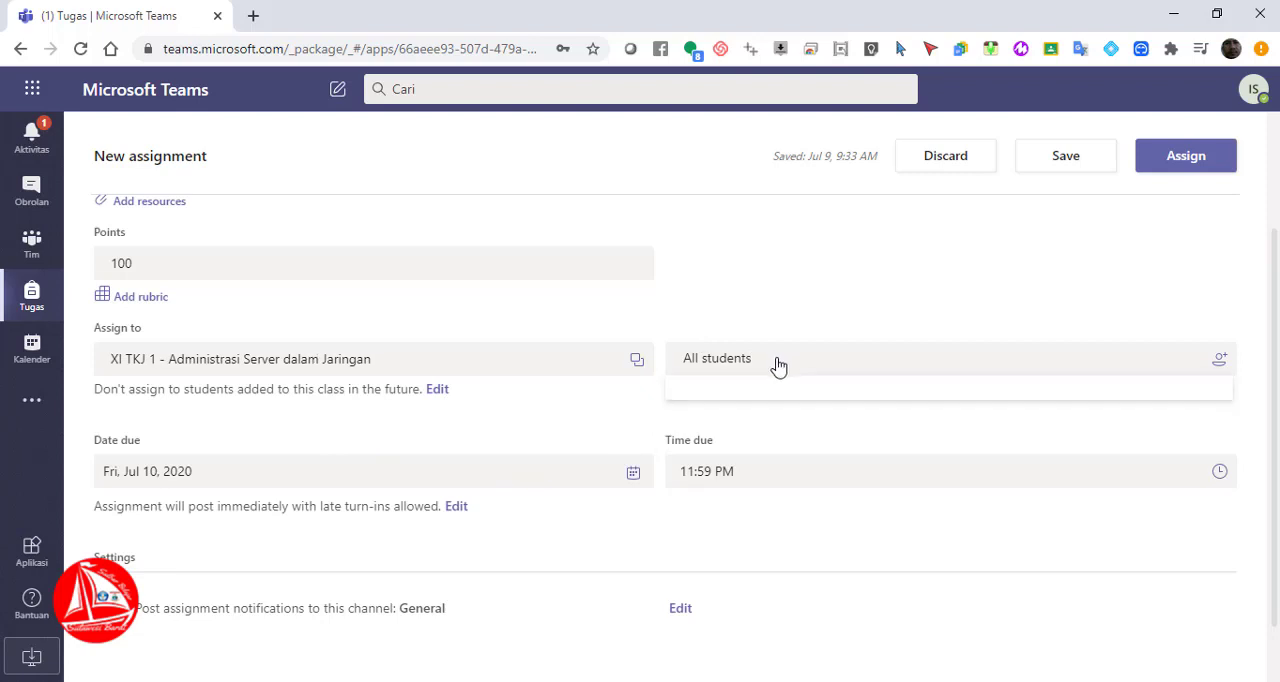
left_click(779, 367)
left_click(778, 367)
left_click(302, 366)
left_click(302, 366)
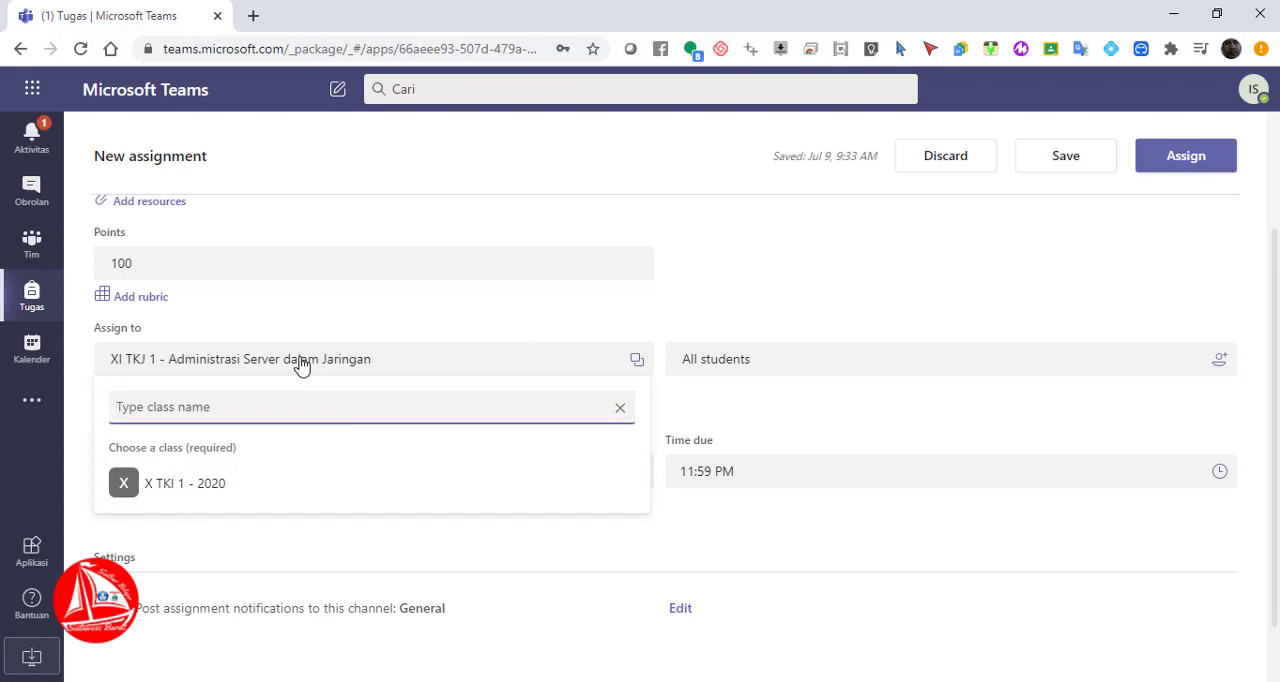
left_click(302, 366)
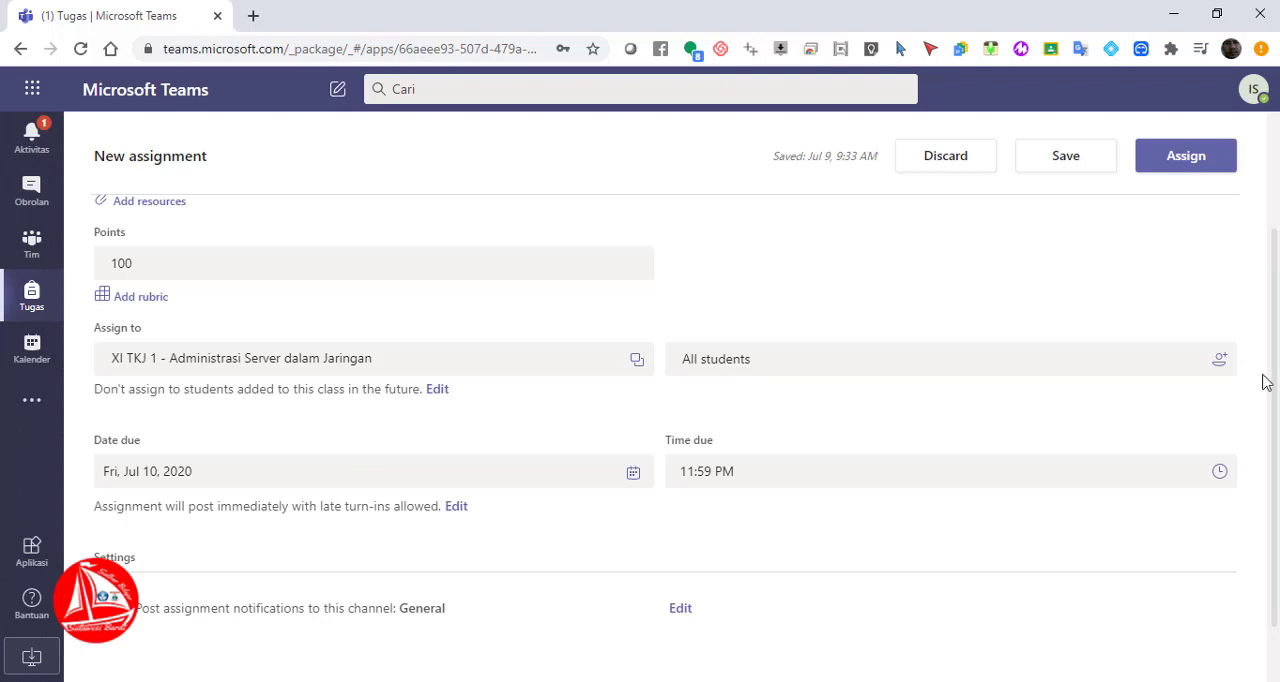
Set the assignment's due time to 11:00 PM
left_click_drag(1274, 380, 1274, 443)
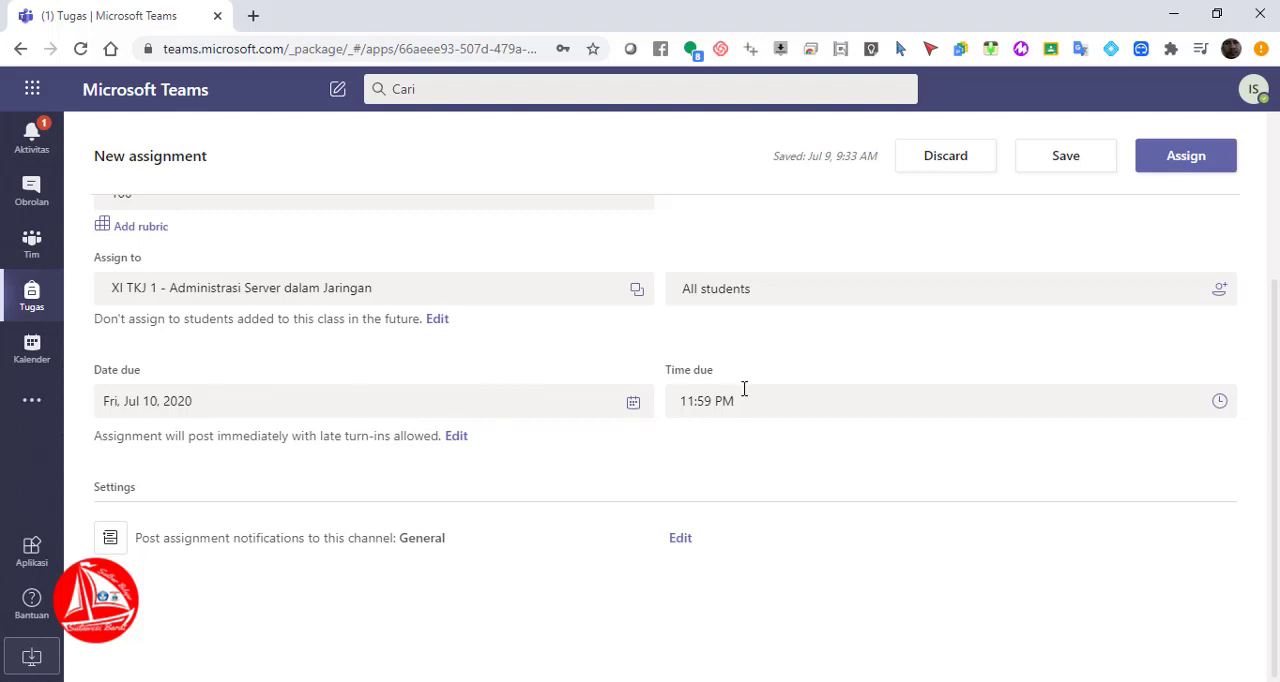
left_click(633, 401)
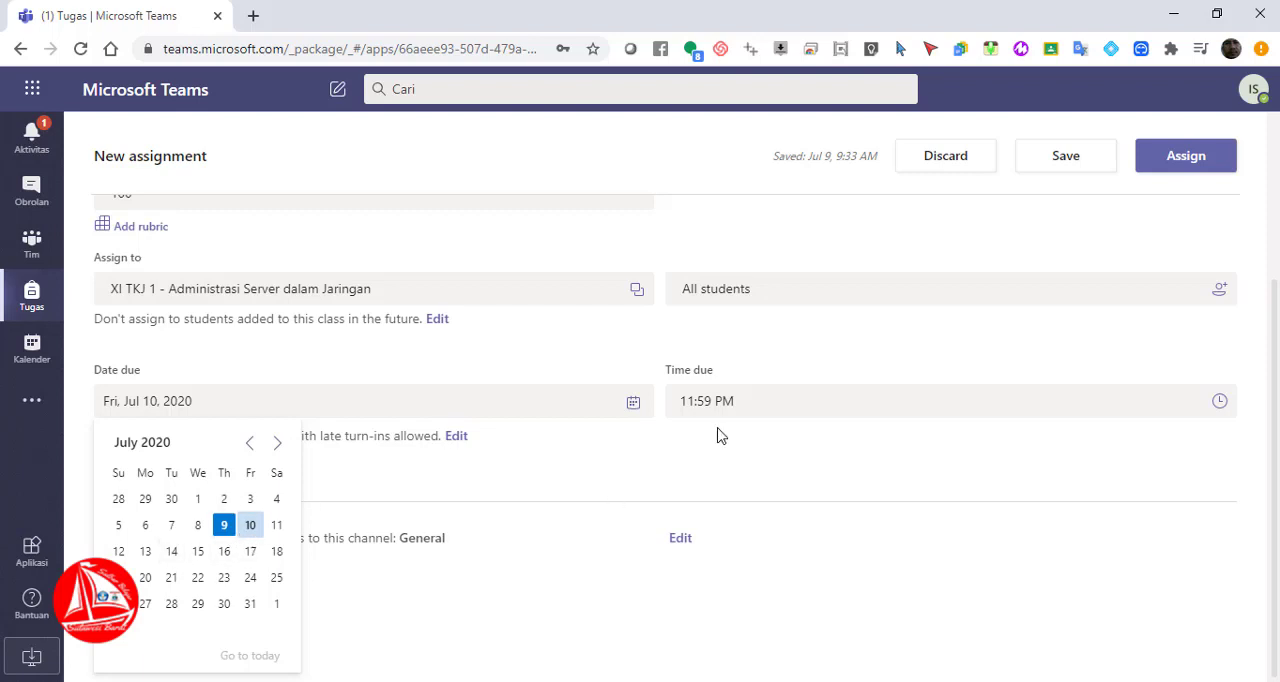
left_click(727, 393)
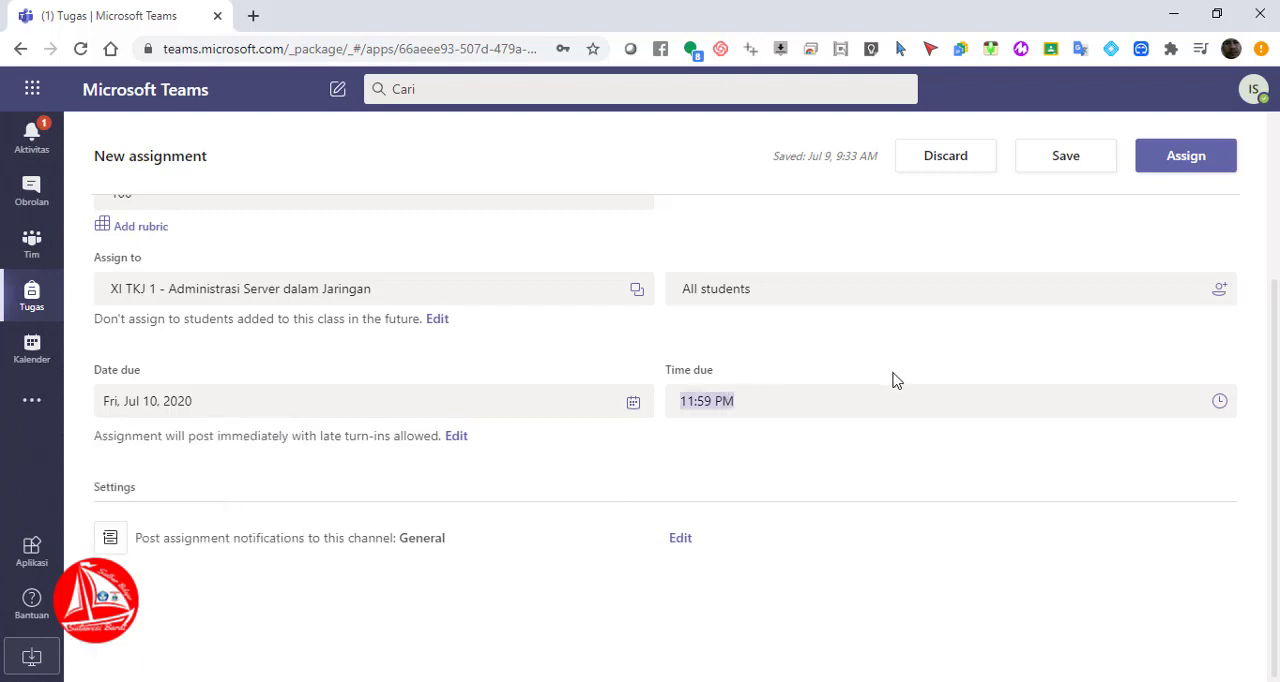
left_click(1219, 401)
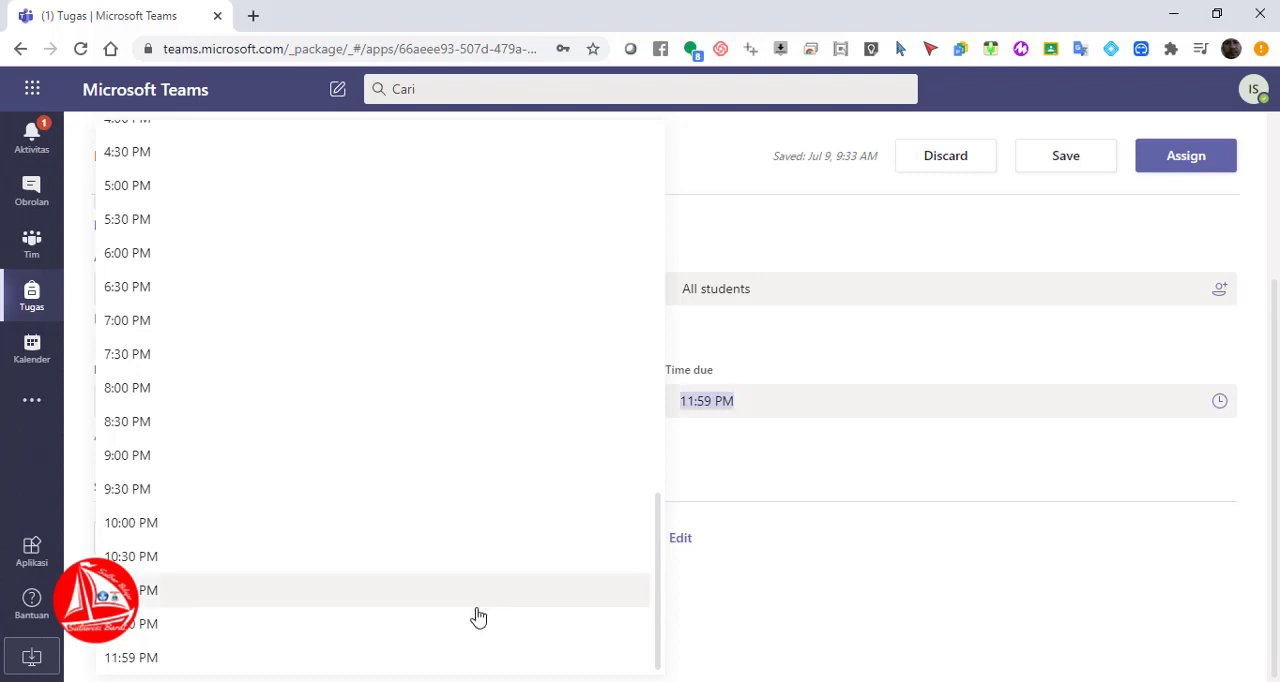
left_click(181, 598)
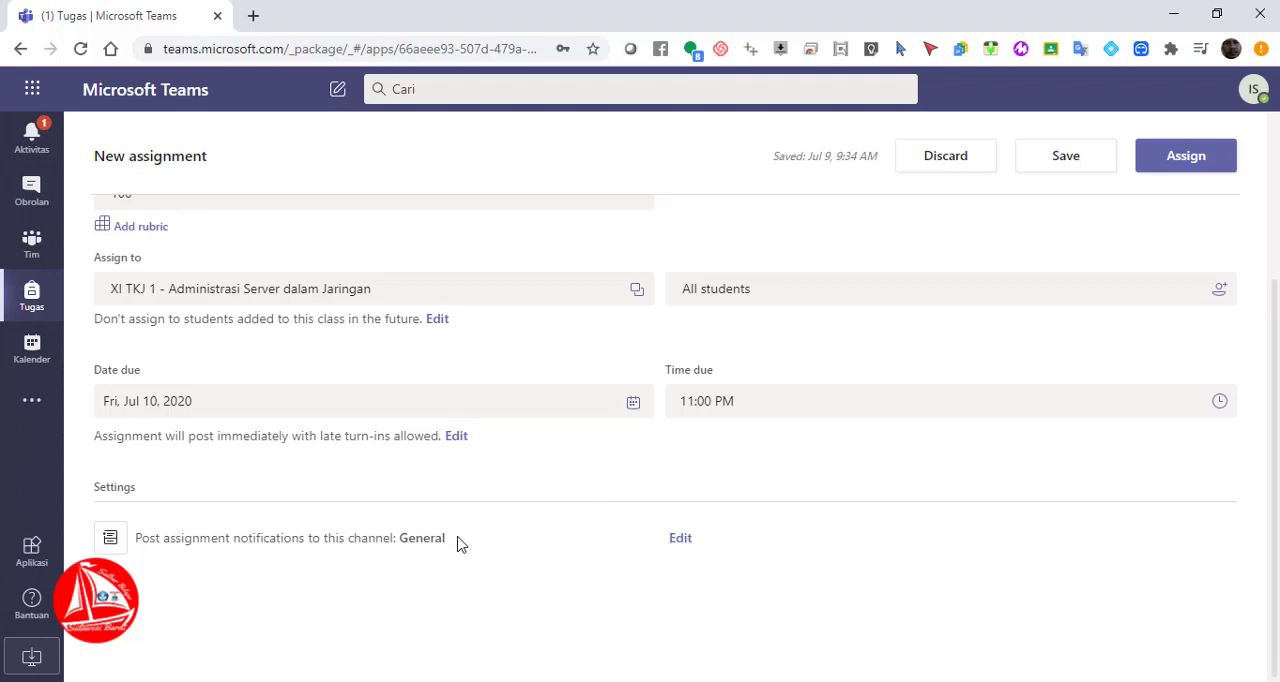
Set the notification channel to "KD 3.1 Instalasi Sistem Operasi Jaringan" and assign the finished assignment to the class
left_click(680, 539)
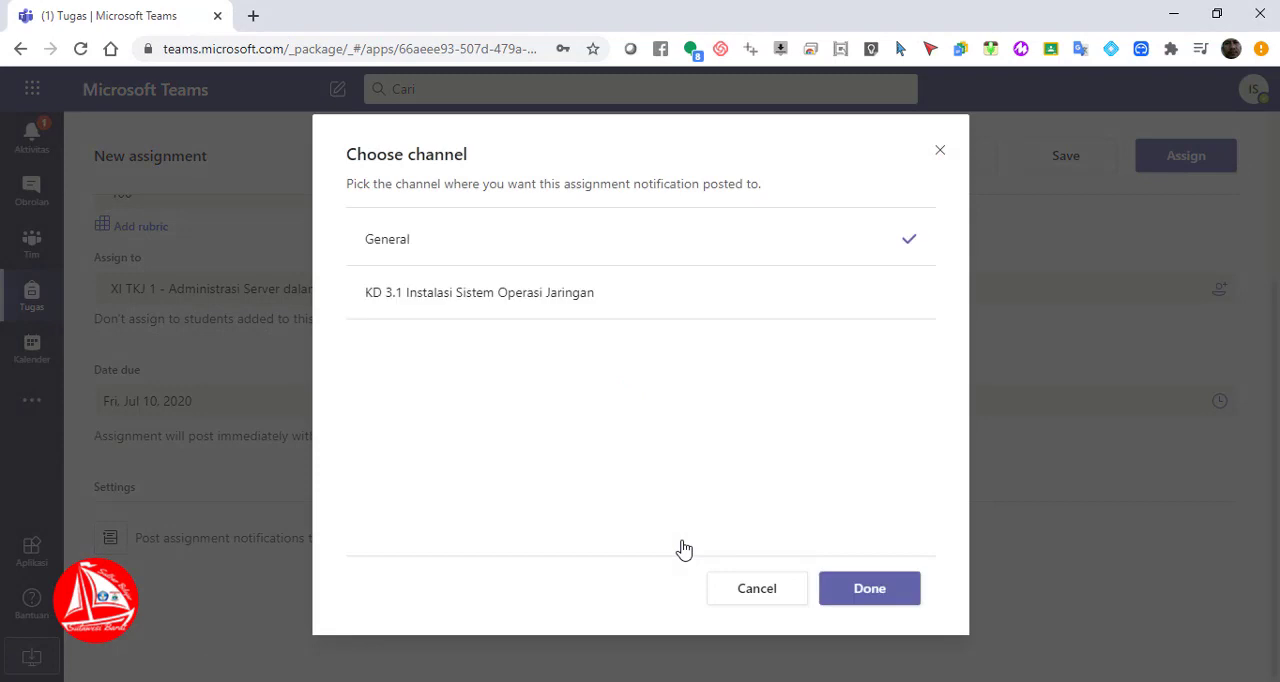
left_click(525, 295)
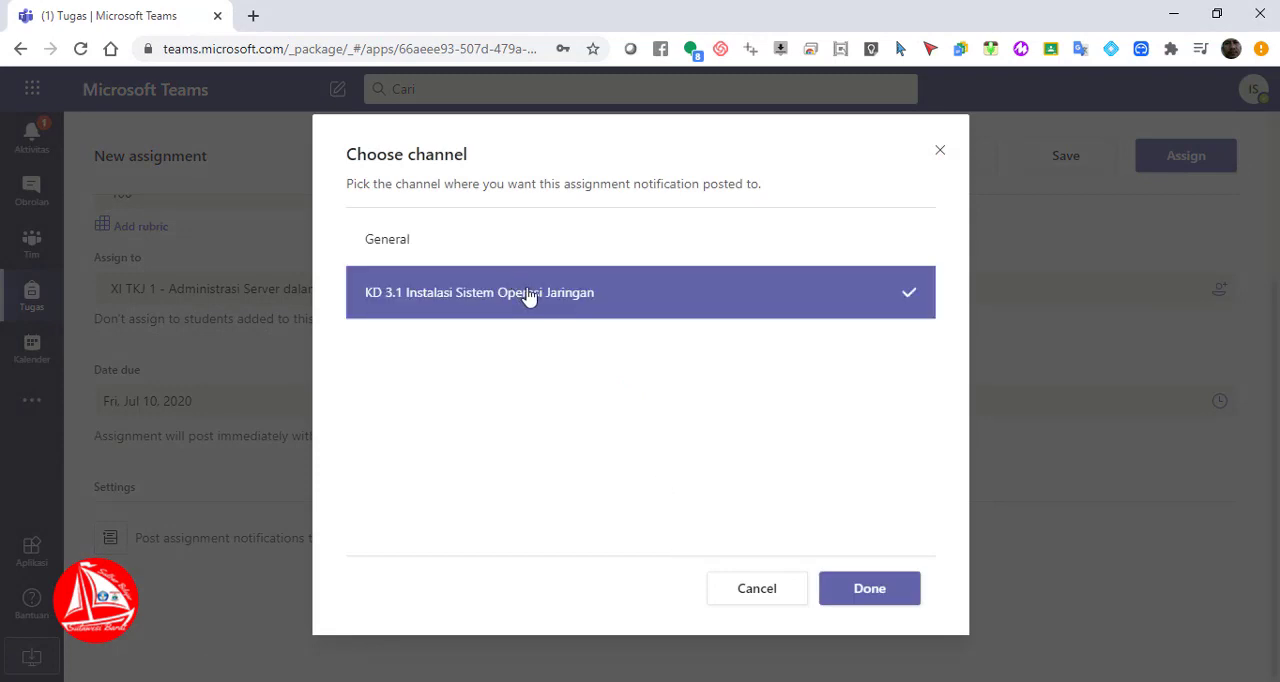
left_click(877, 593)
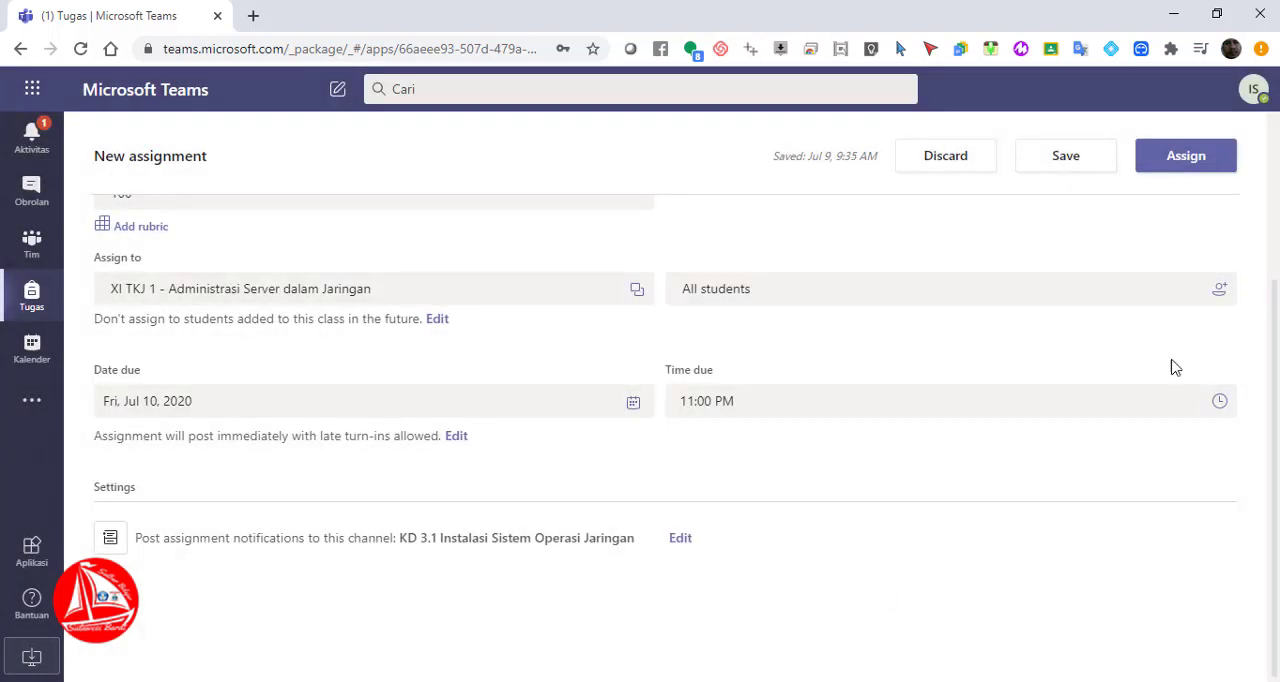
scroll(665, 400, "up", 3)
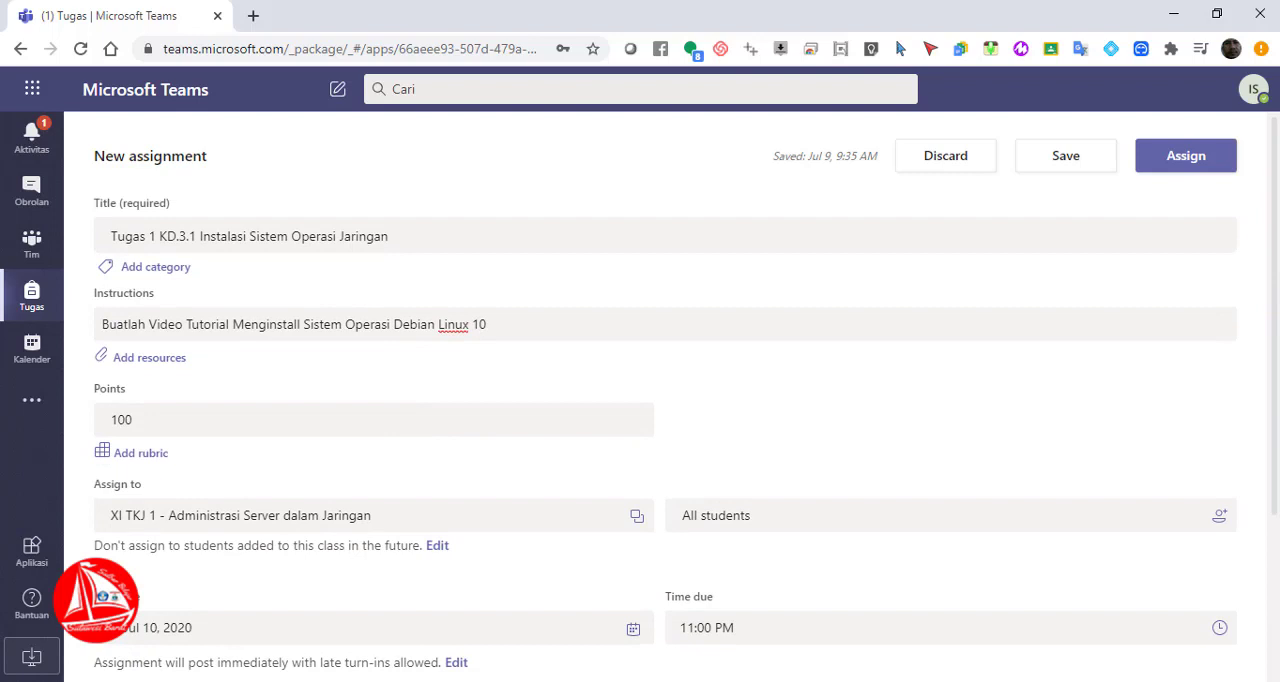
left_click(1190, 162)
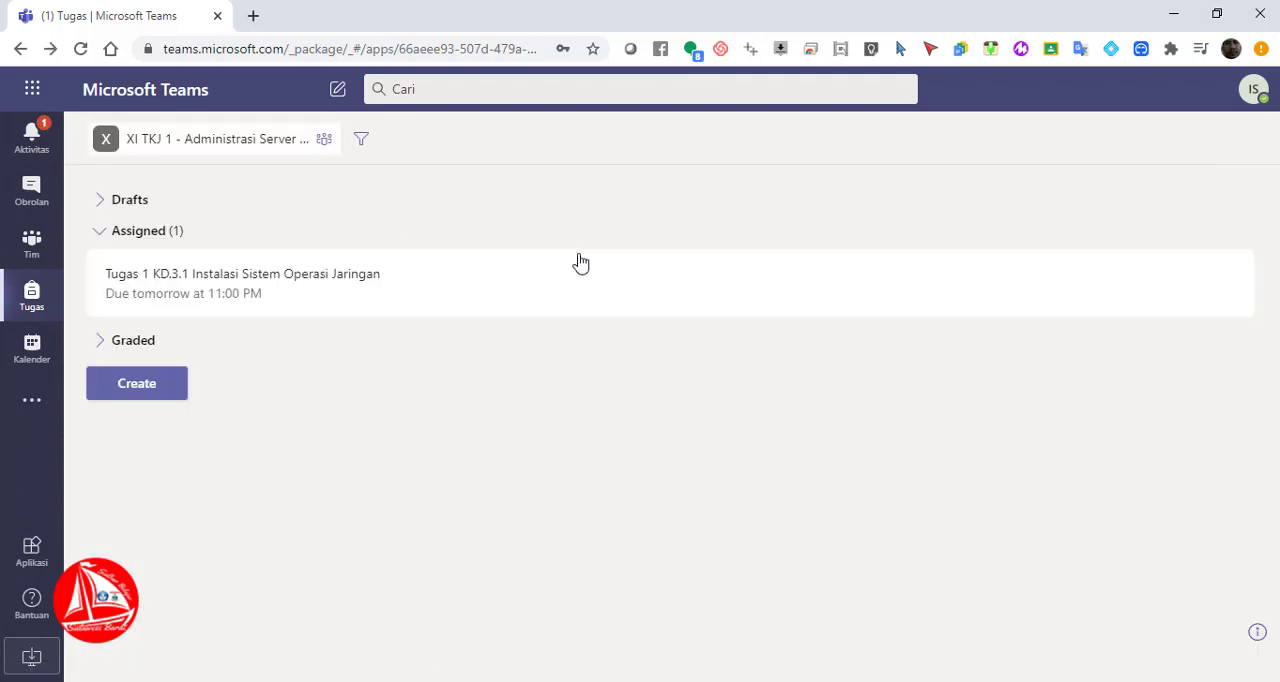
Examine the assignment's notification in the KD 3.1 channel of the XI TKJ 1 team and view the assignment's details from it
left_click(33, 241)
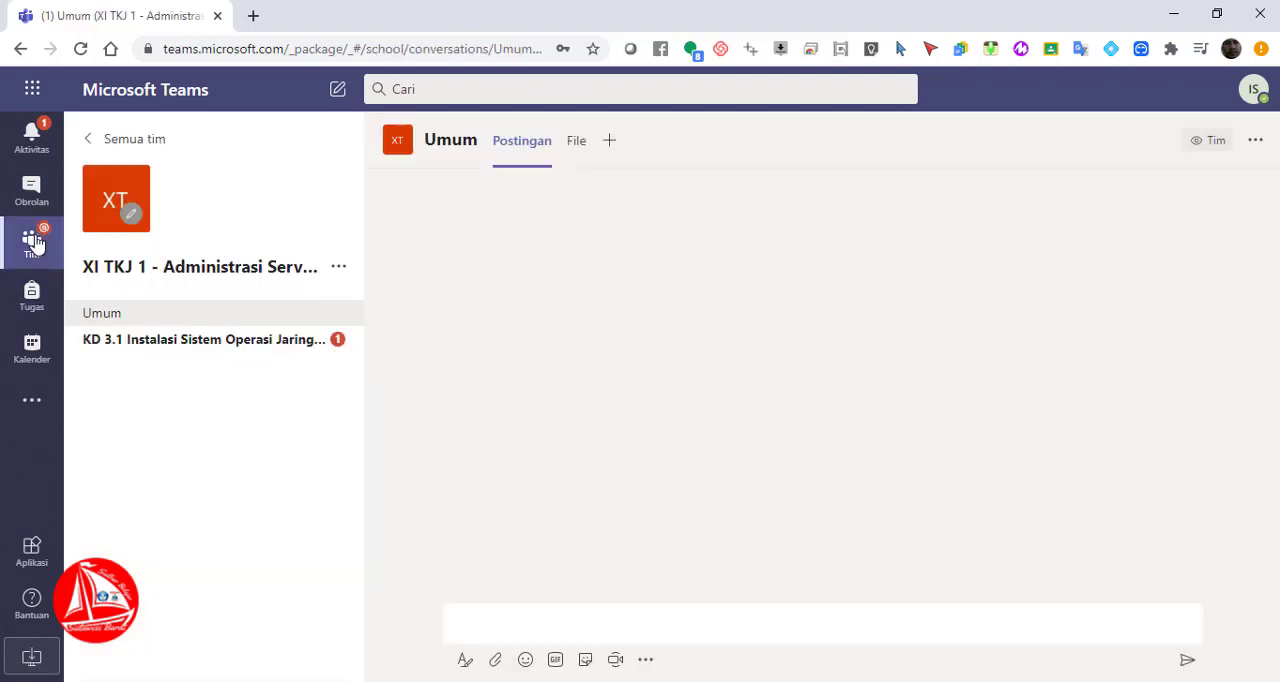
left_click(172, 343)
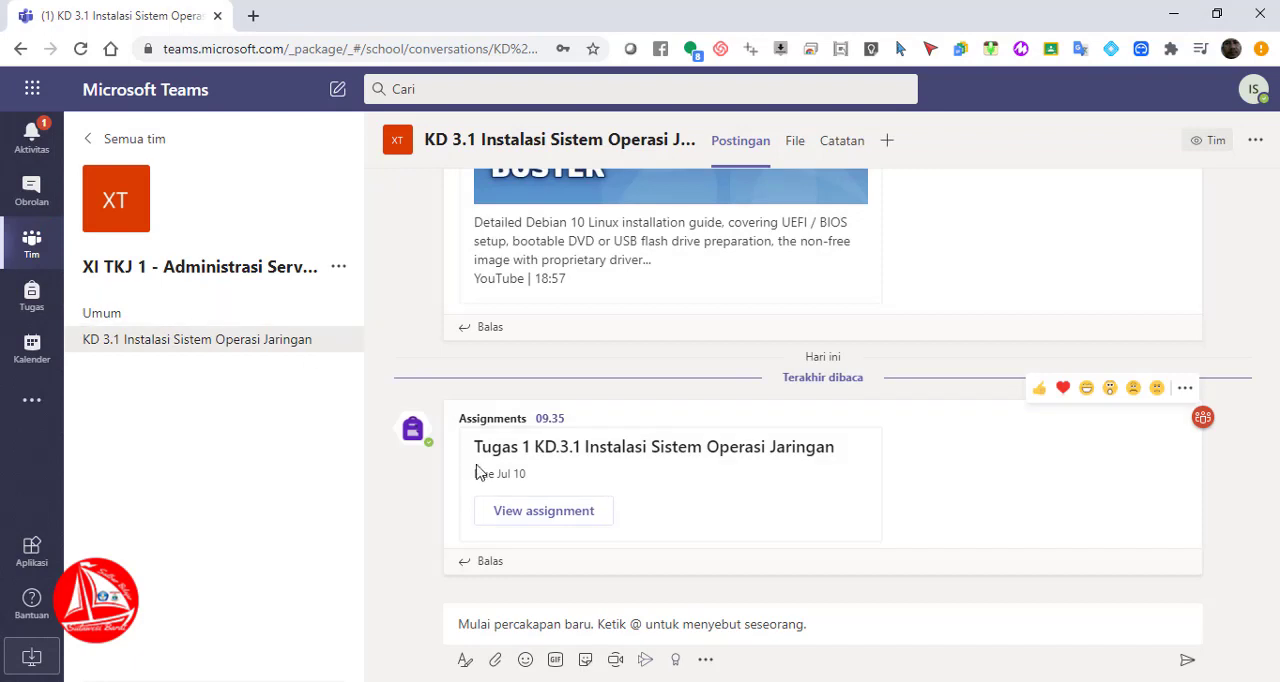
left_click(563, 514)
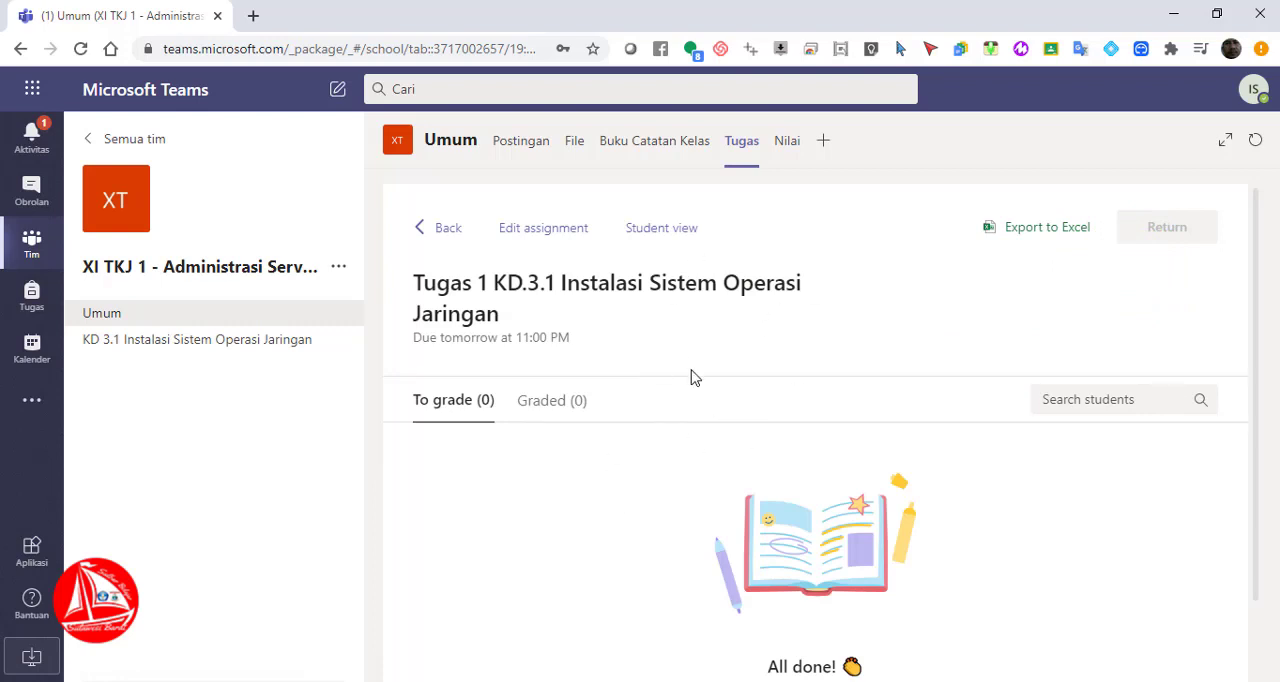
left_click(157, 342)
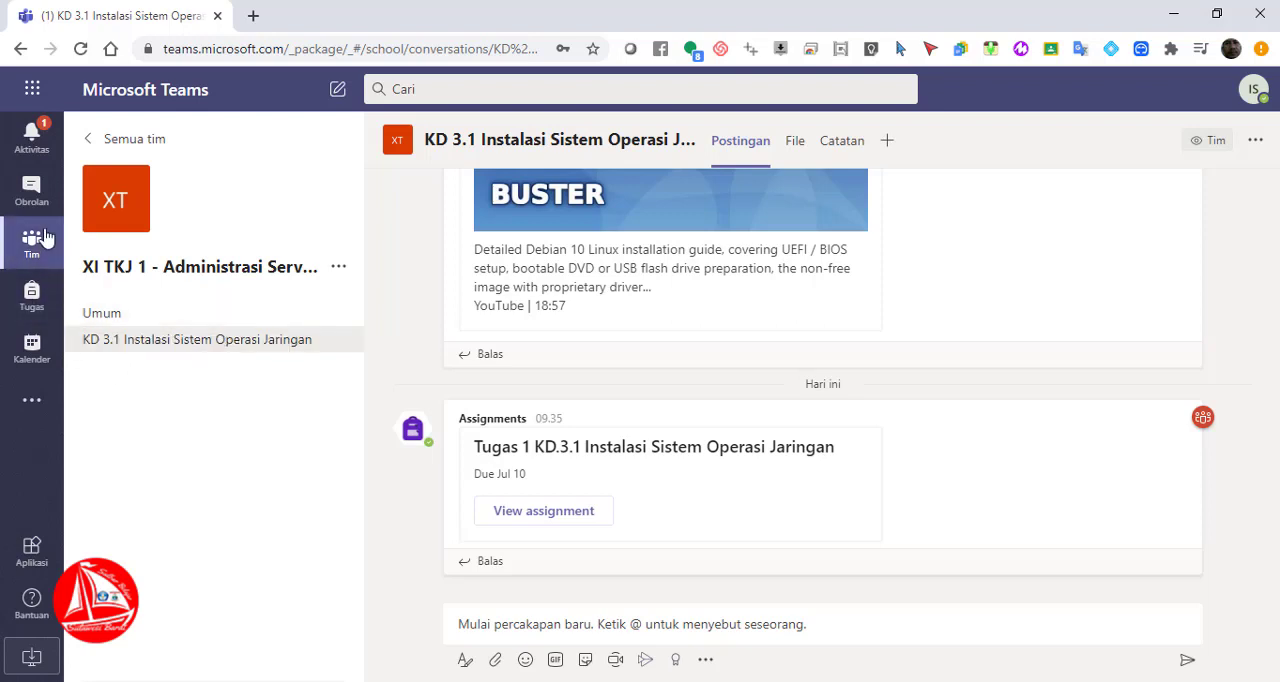
Start a new assignment for the class "XI TKJ 1 - Administrasi Server dalam Jaringan"
left_click(31, 297)
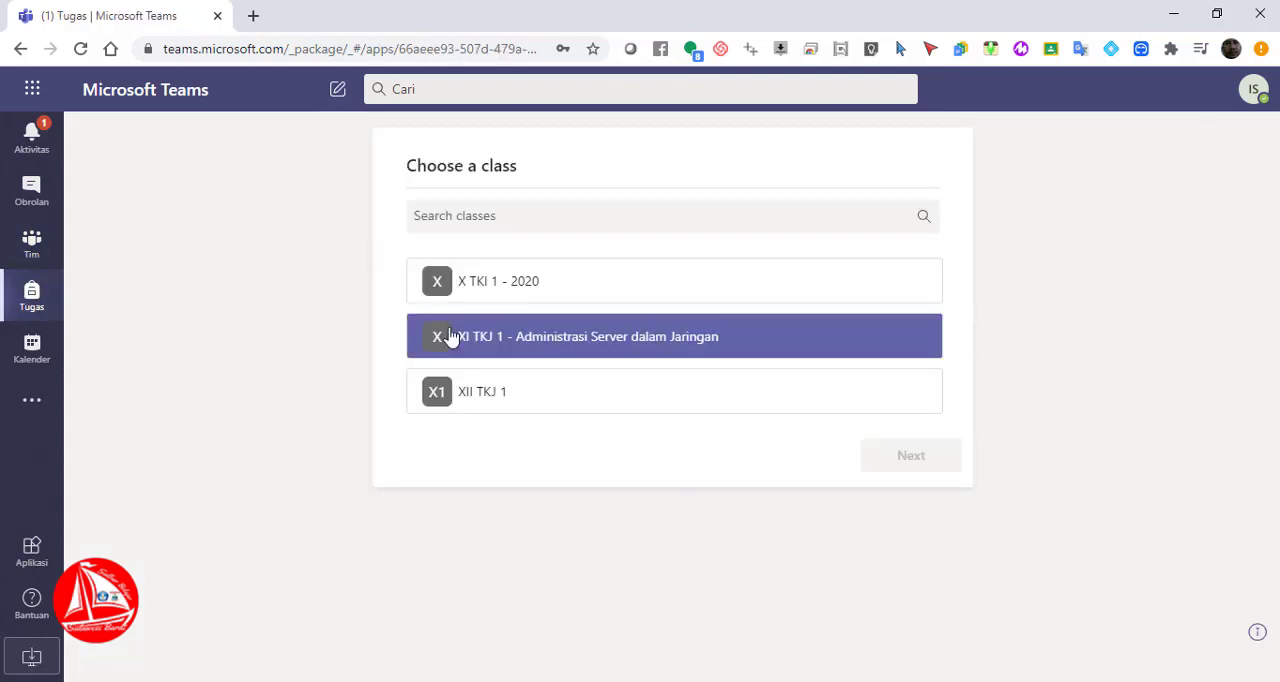
left_click(614, 355)
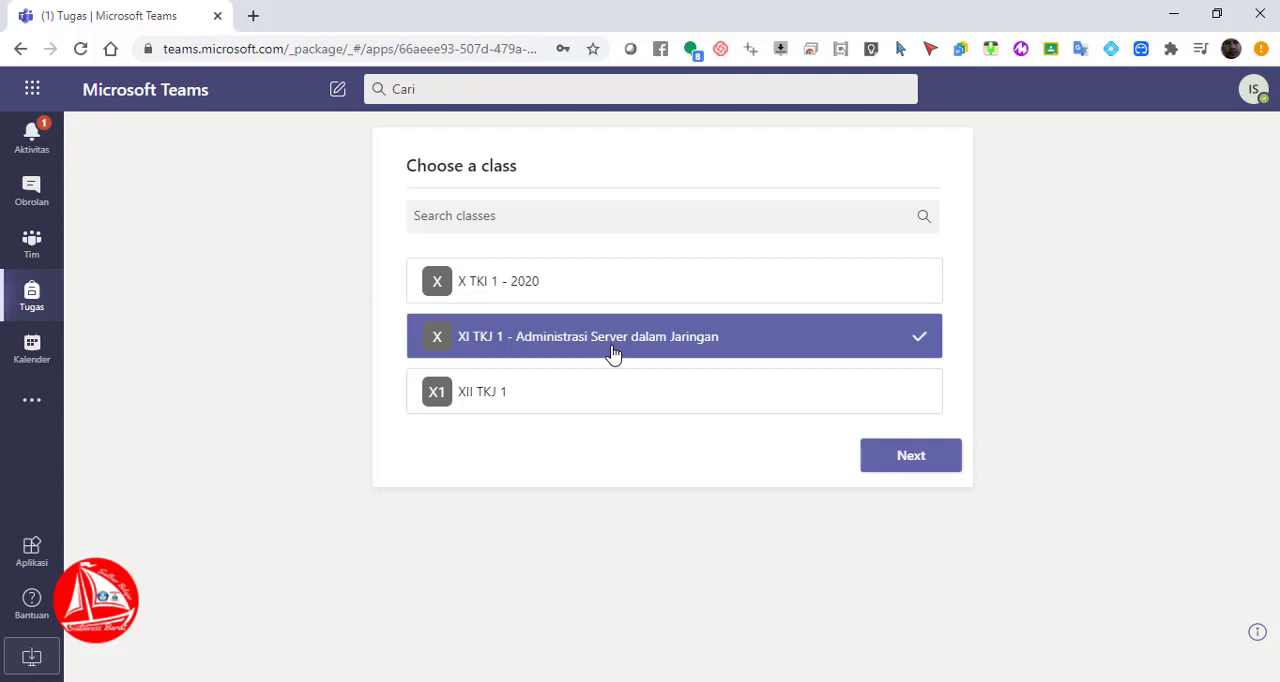
left_click(918, 459)
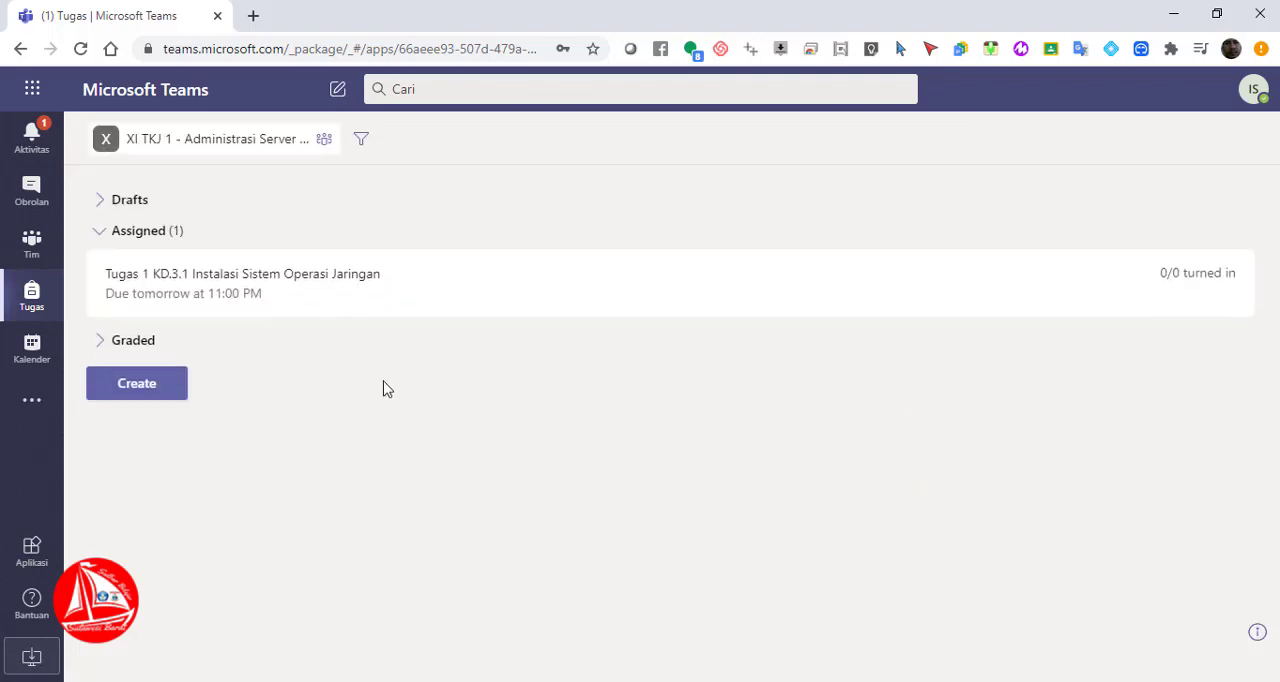
left_click(155, 388)
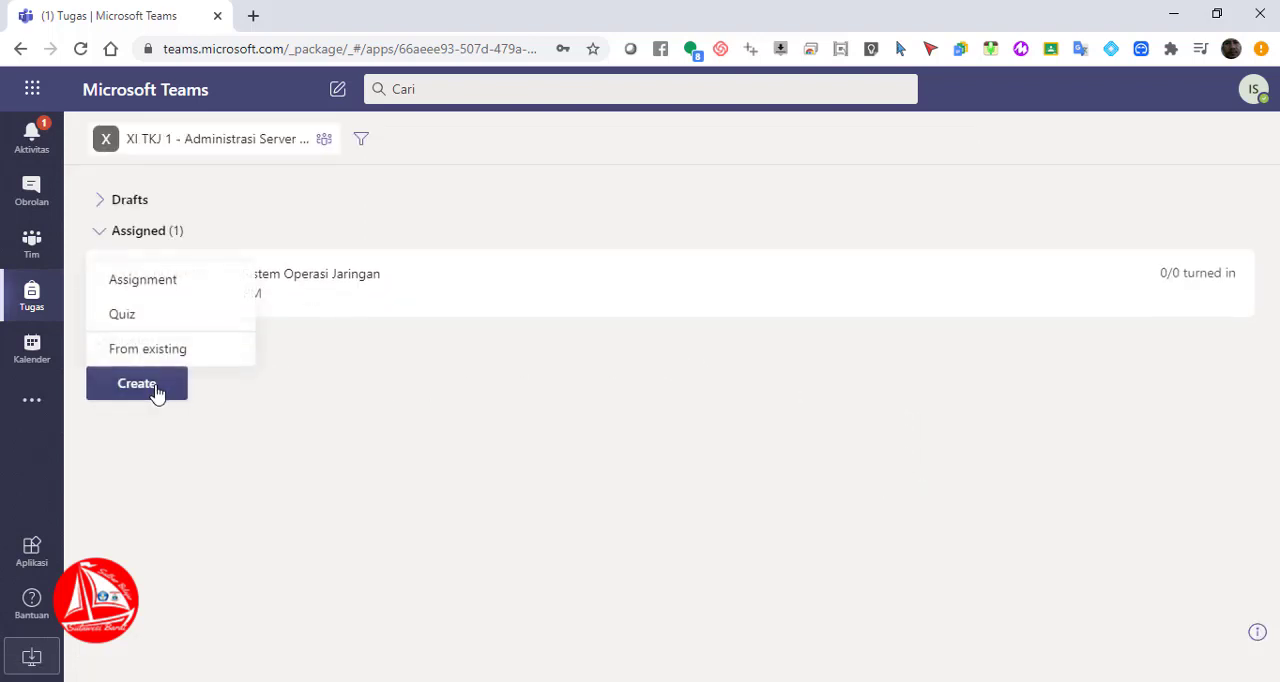
left_click(165, 287)
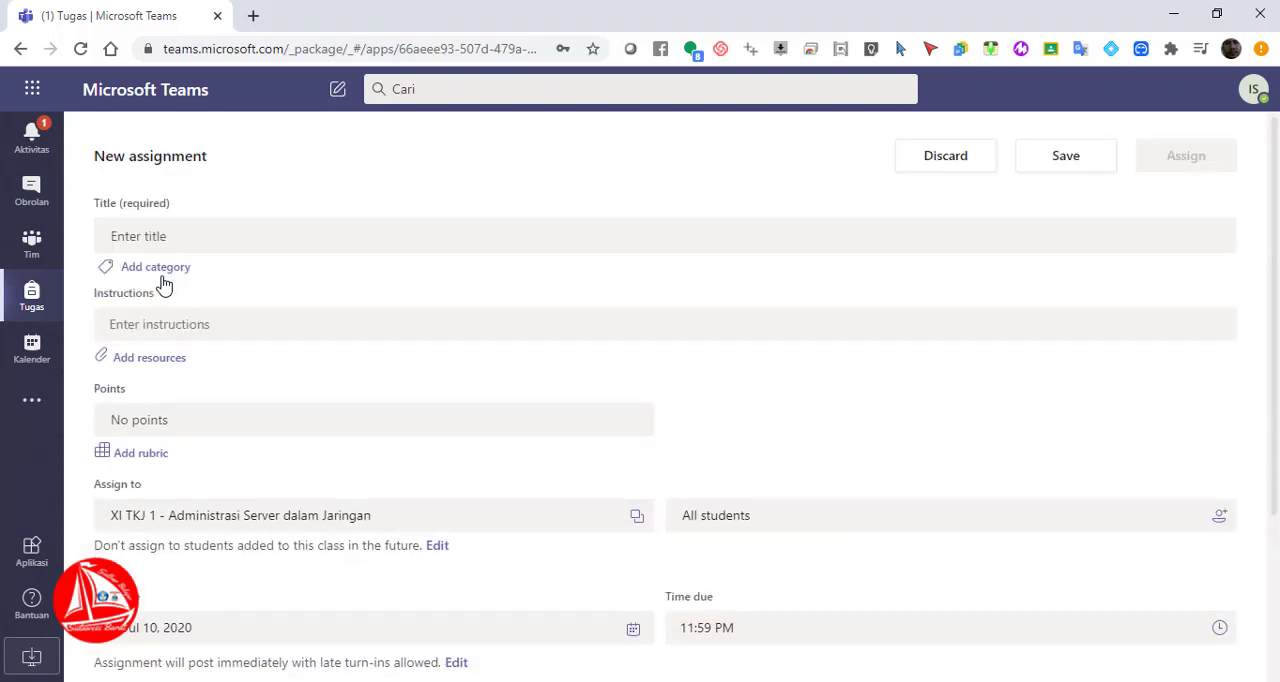
Title the new assignment "Tugas 2 KD 3.1 Instalasi Sistem Oeprasi Jaringan"
left_click(158, 238)
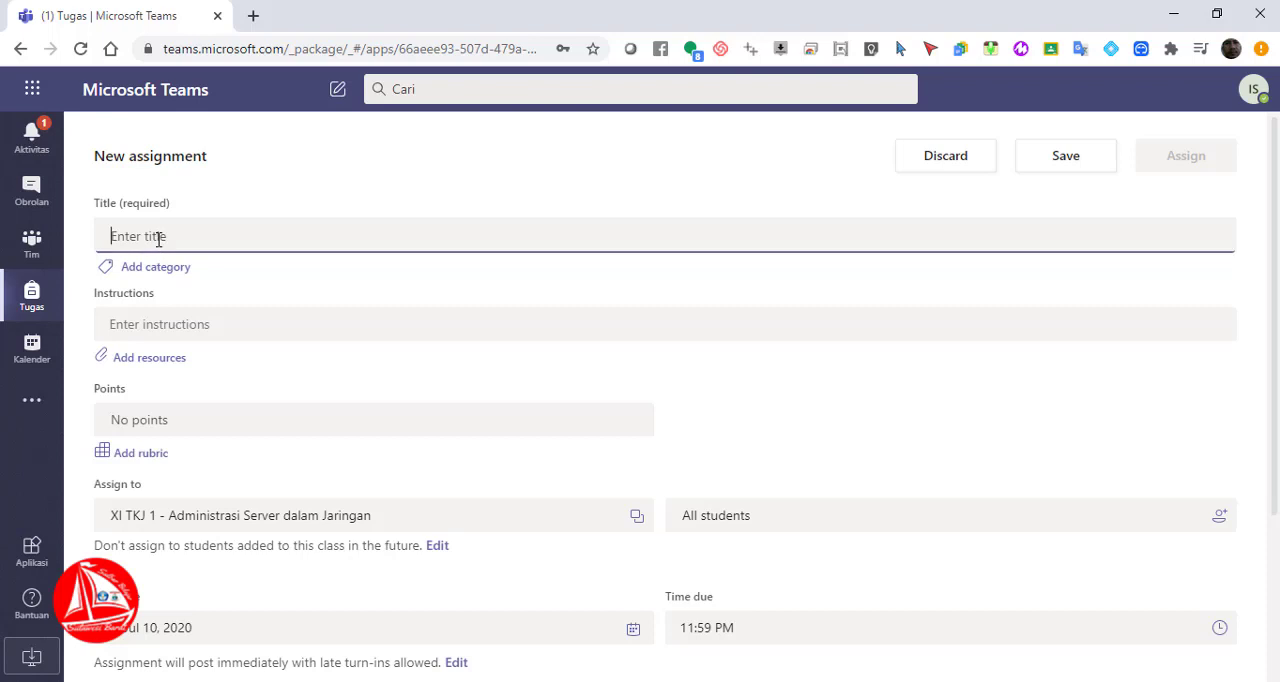
type("Tu")
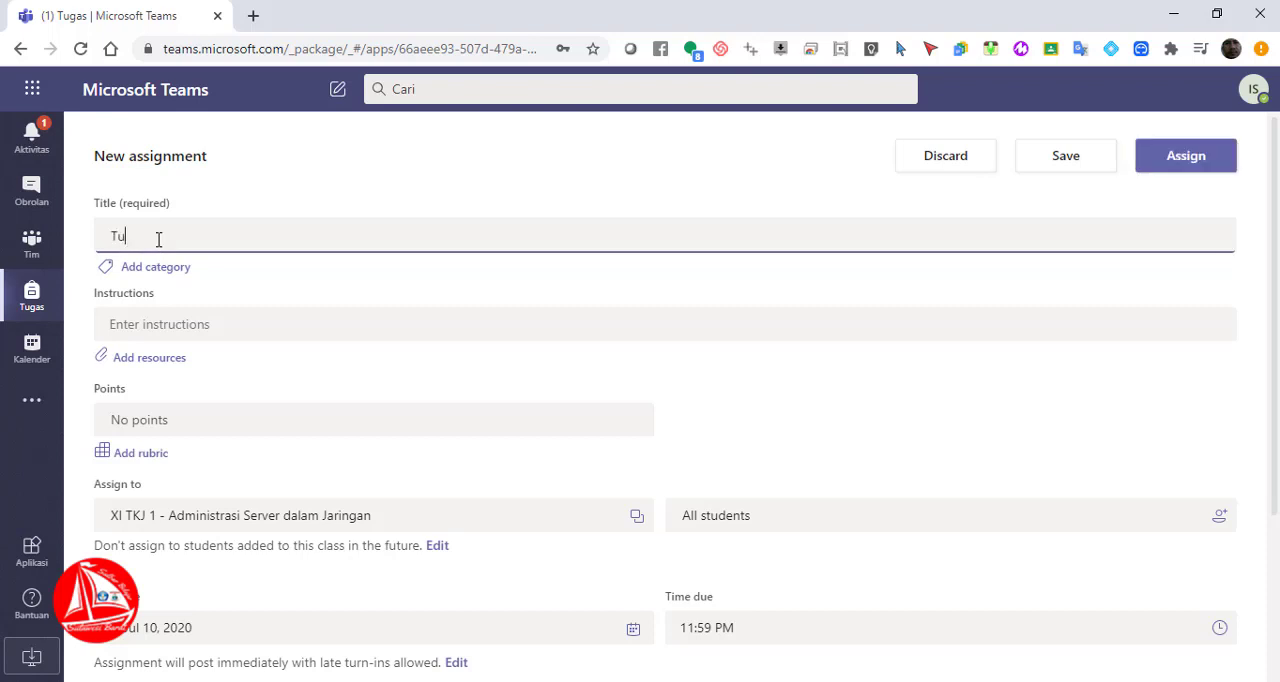
type("gas")
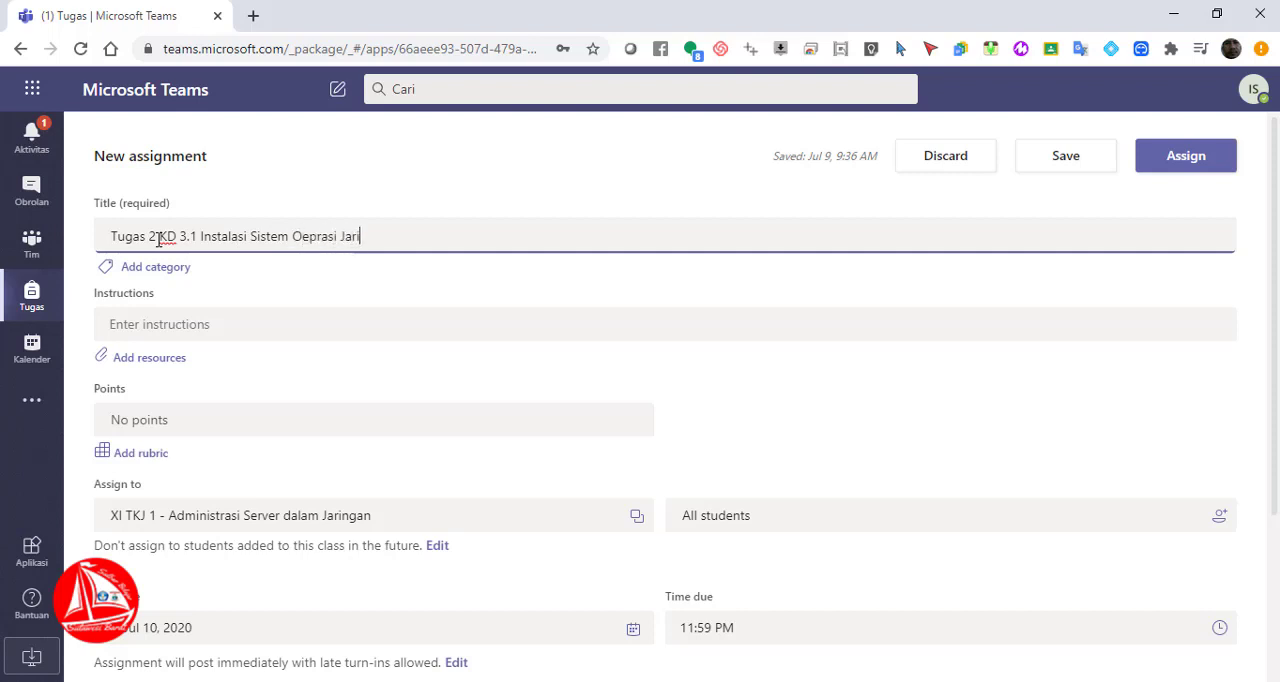
type("ngan")
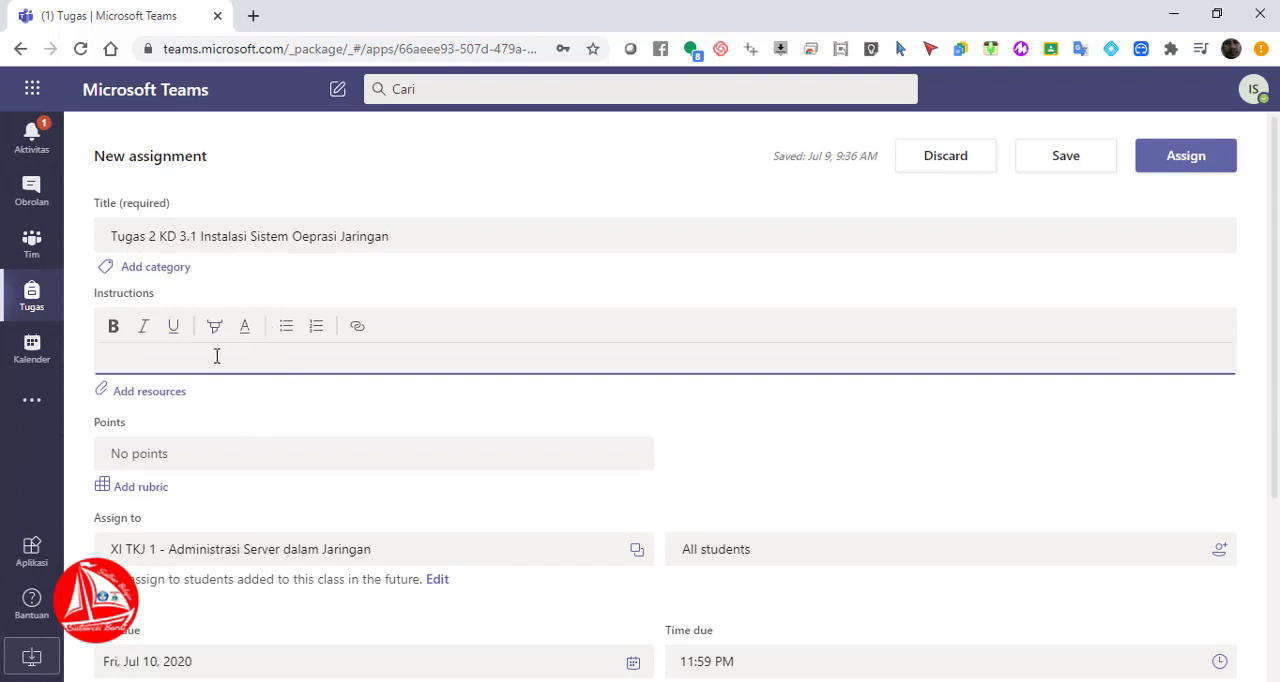
Enter the assignment instructions "Buatlah Daftar Spesifikasi Server minimal untuk diinstall Debian 10"
type("Memb")
key("BackSpace")
key("BackSpace")
key("BackSpace")
key("BackSpace")
type("BUat")
key("BackSpace")
key("BackSpace")
type("uat")
type("lah Daftar")
type(" Sepa")
key("BackSpace")
key("BackSpace")
key("BackSpace")
type("pesifikasi Serv")
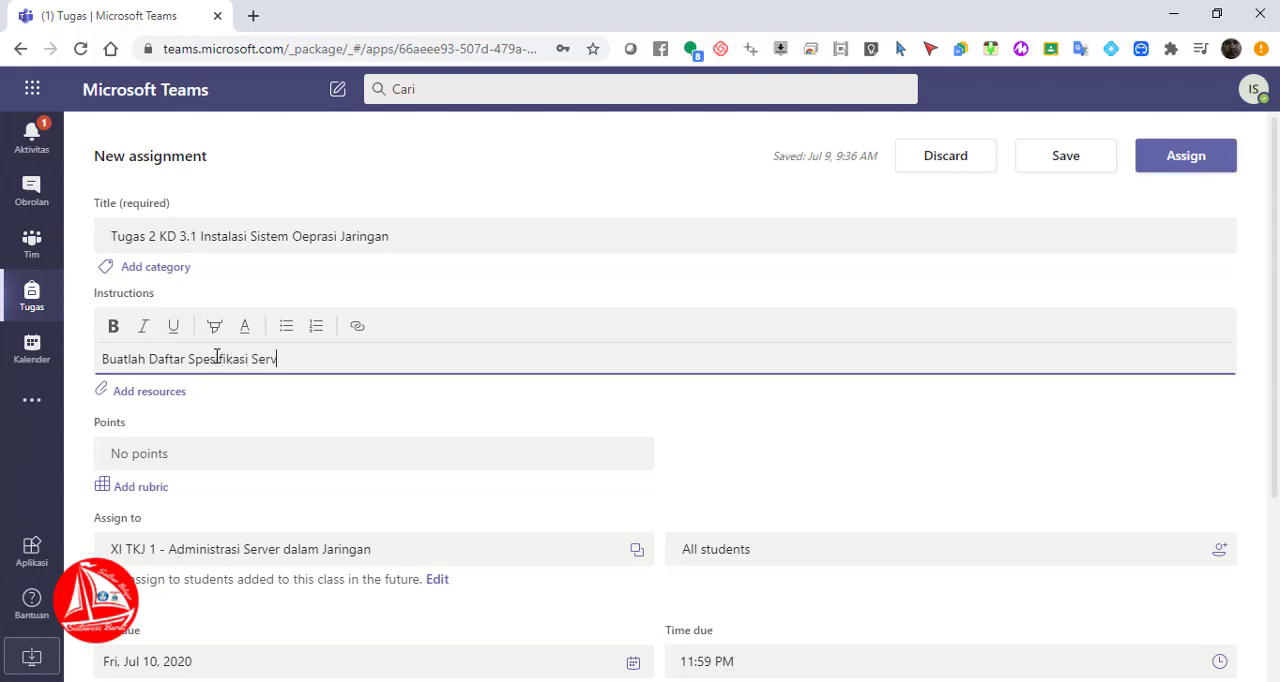
type("er")
type(" min")
type("iam")
type("mal untuk diins")
type("tall ")
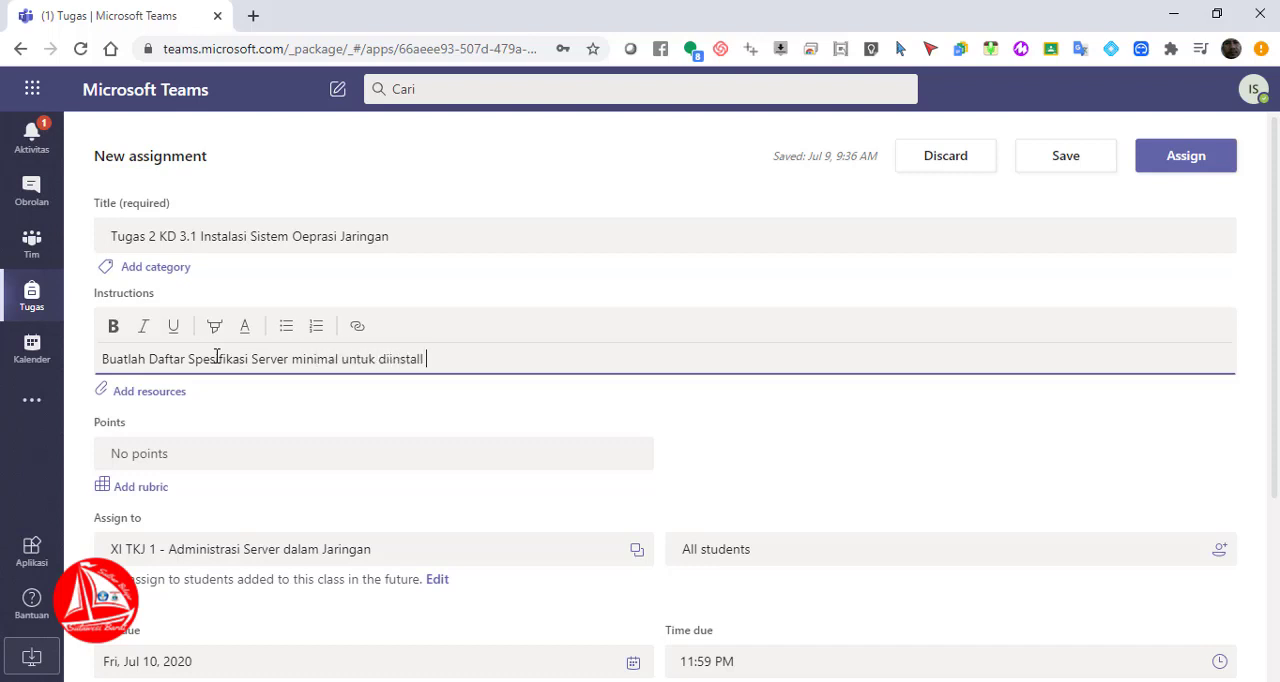
type("Debian 10")
left_click(161, 401)
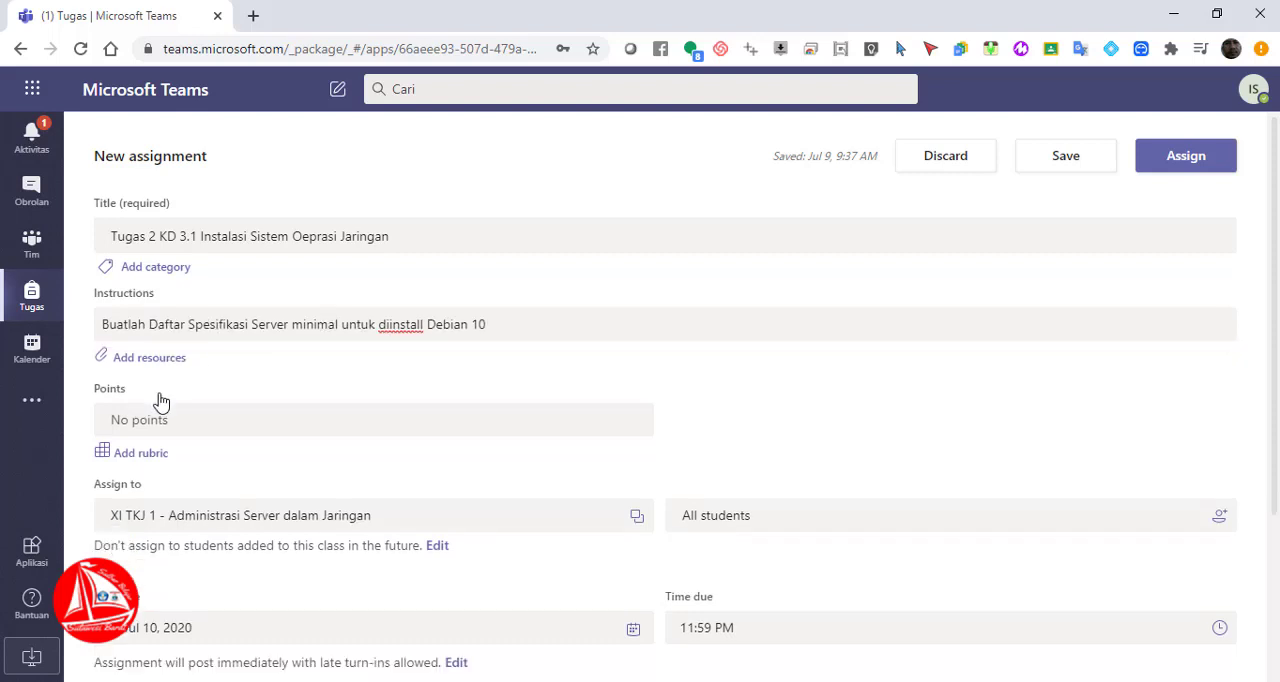
Attach a new Word document named "Daftar Spesifikasi Server" as a resource and let students edit their own copy
left_click(151, 363)
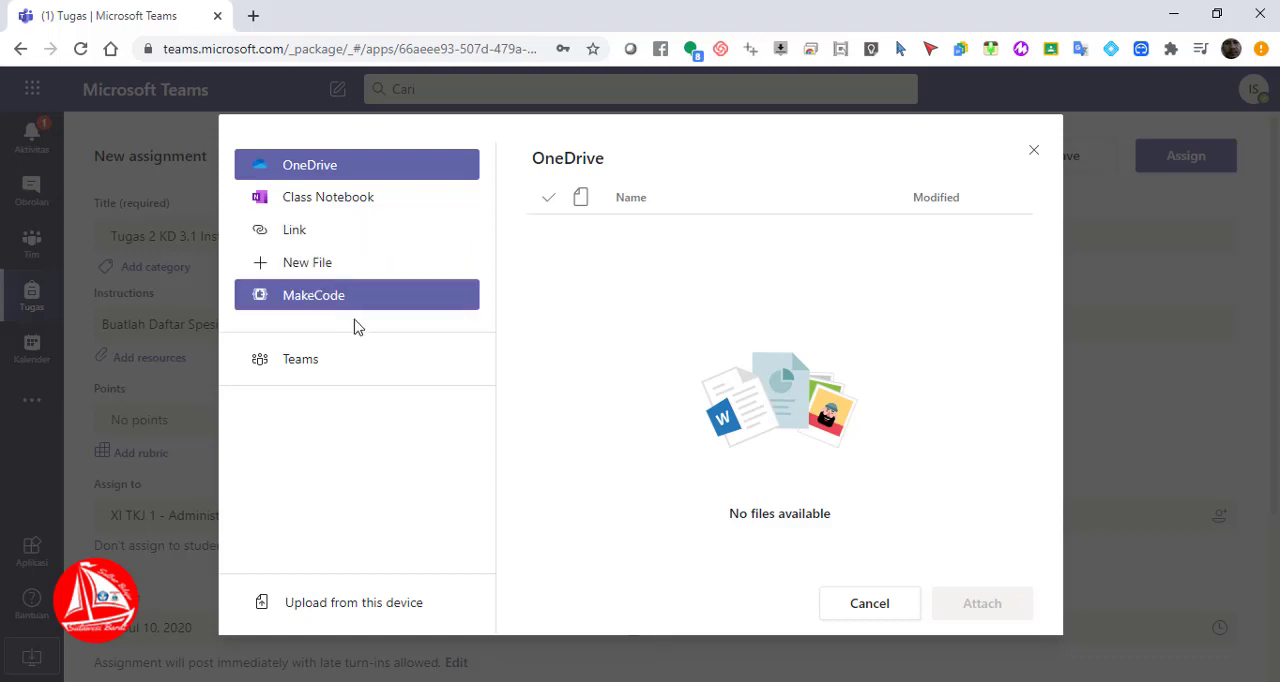
left_click(344, 270)
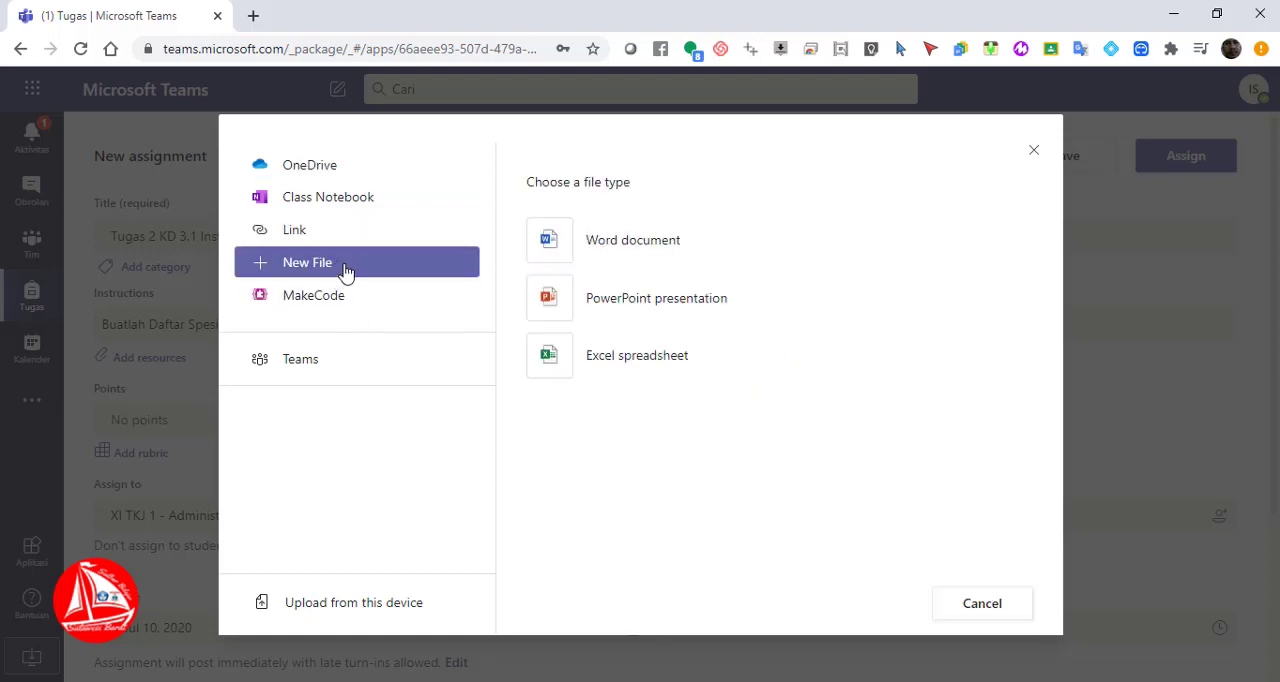
left_click(650, 250)
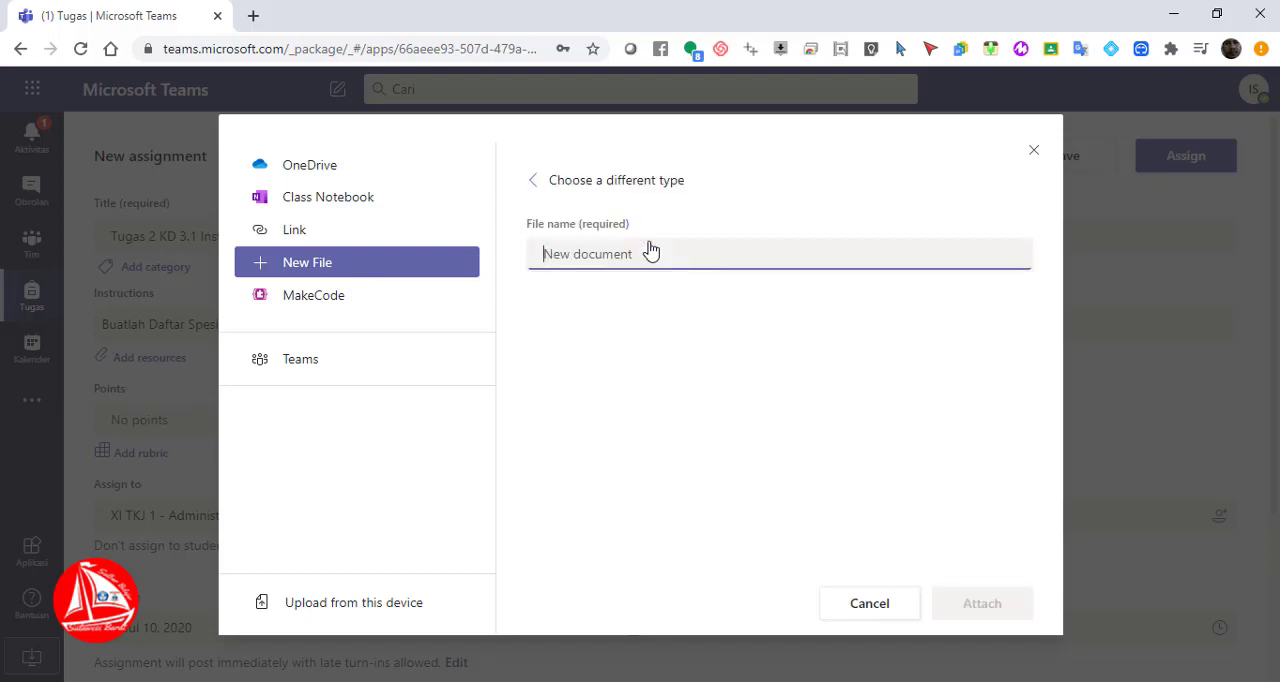
type("Daftar Seps")
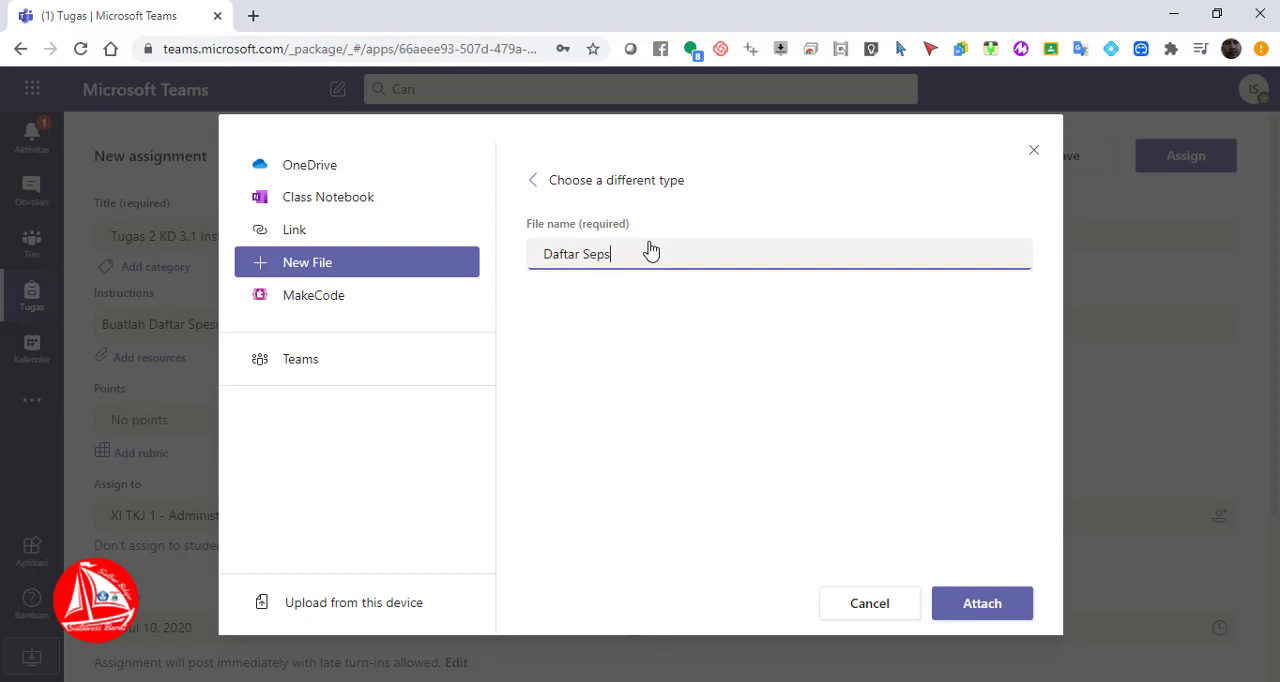
key("BackSpace")
key("BackSpace")
key("BackSpace")
type("pesifikasi Server")
left_click(989, 608)
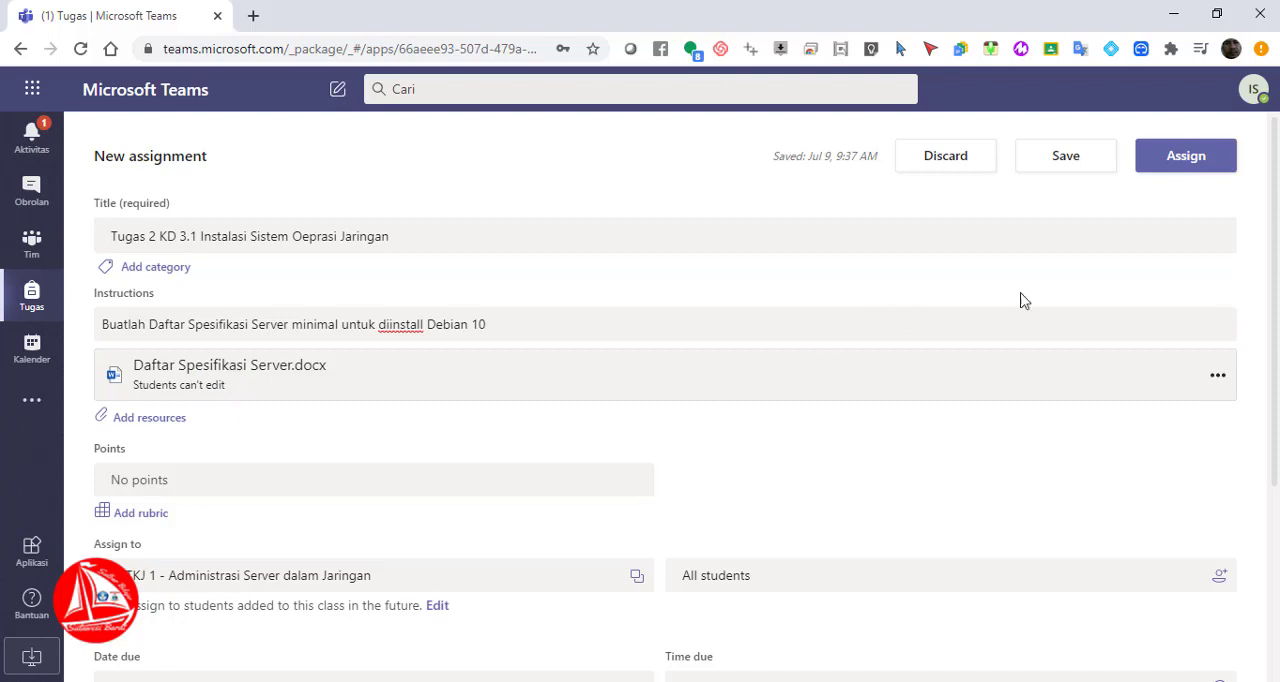
left_click(1218, 376)
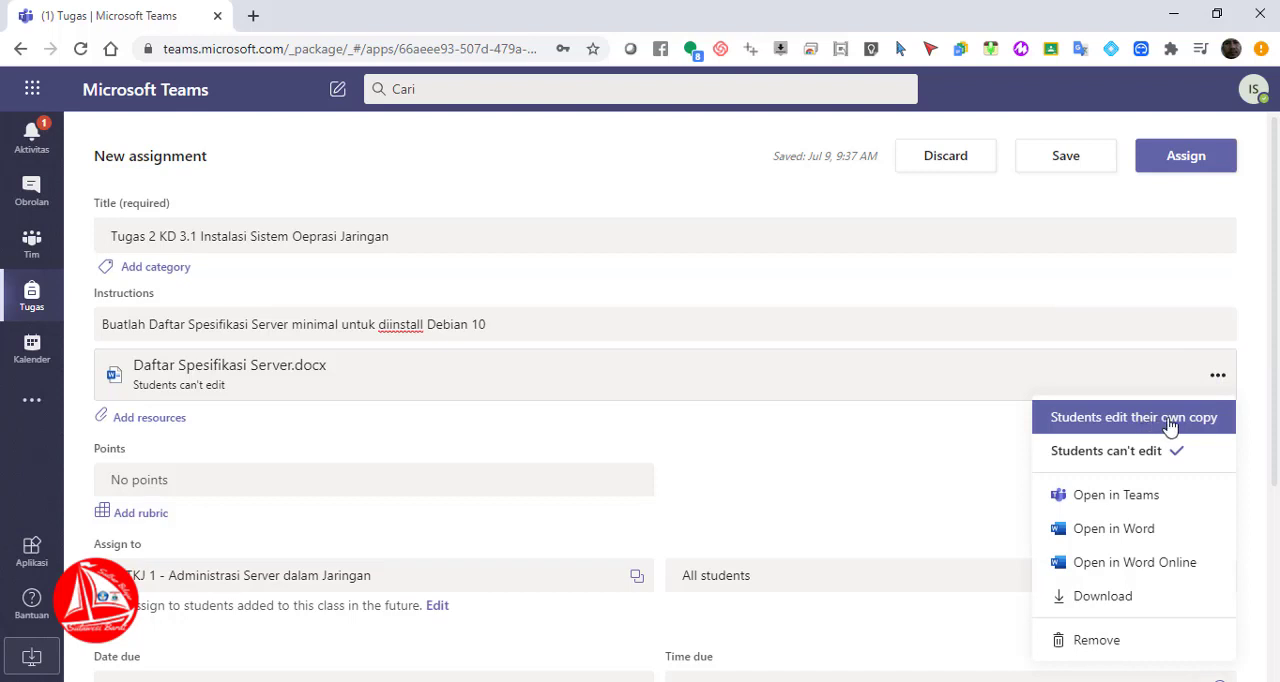
left_click(1170, 418)
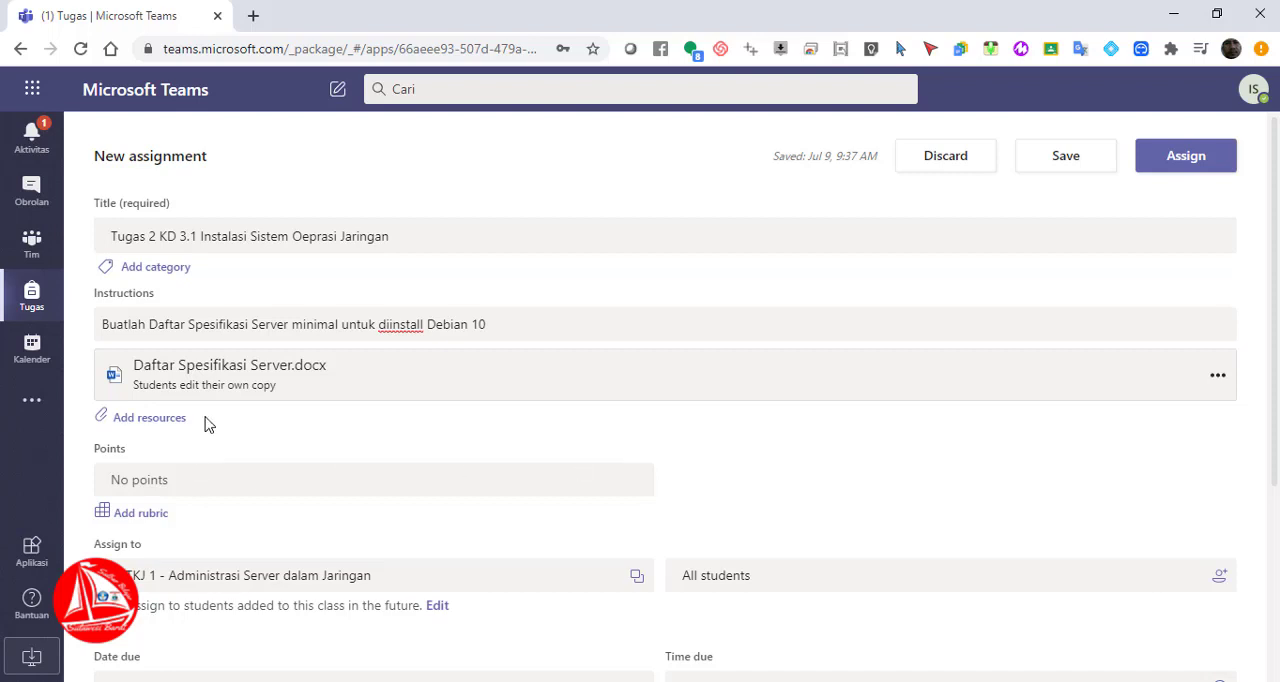
Open the attached Daftar Spesifikasi Server.docx and start editing it in the browser version of Word
left_click(217, 380)
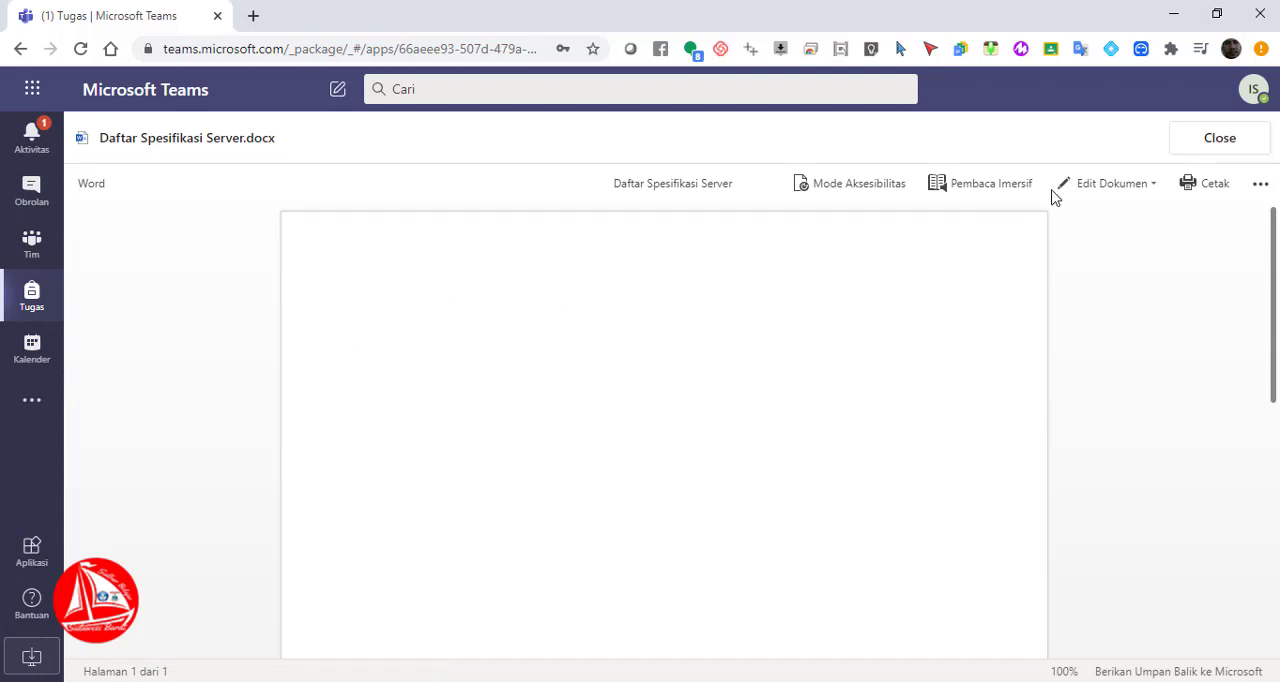
left_click(1100, 186)
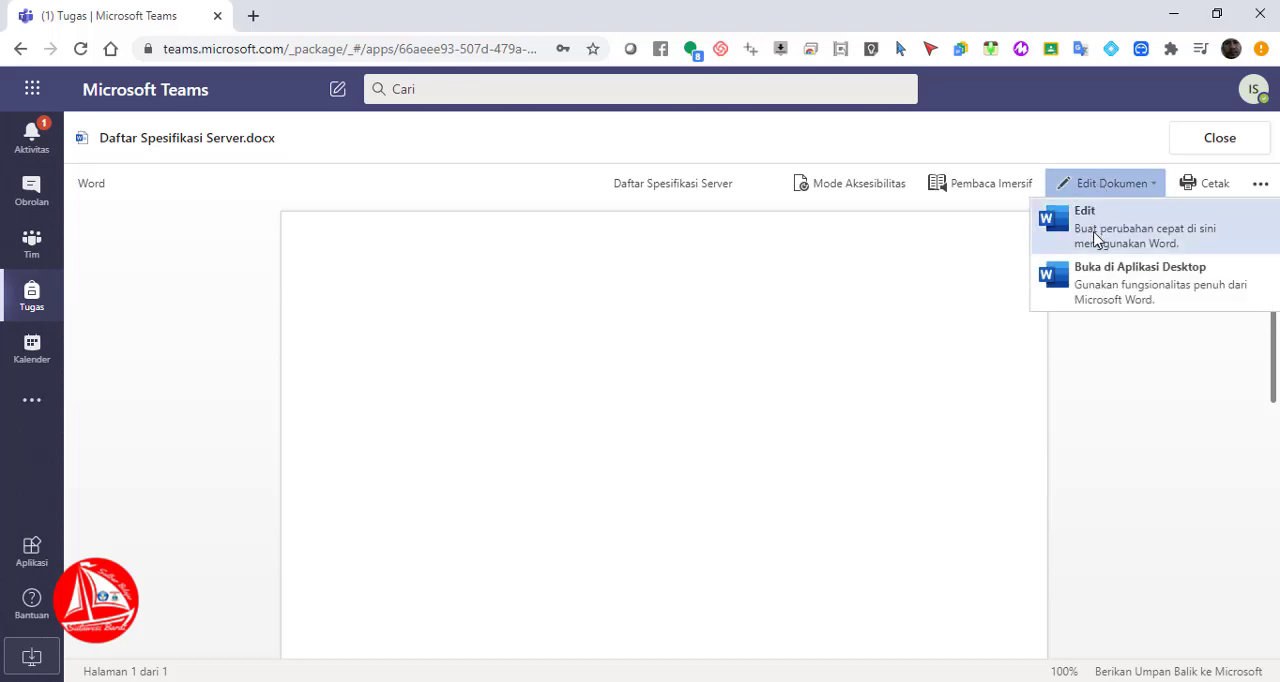
left_click(1097, 243)
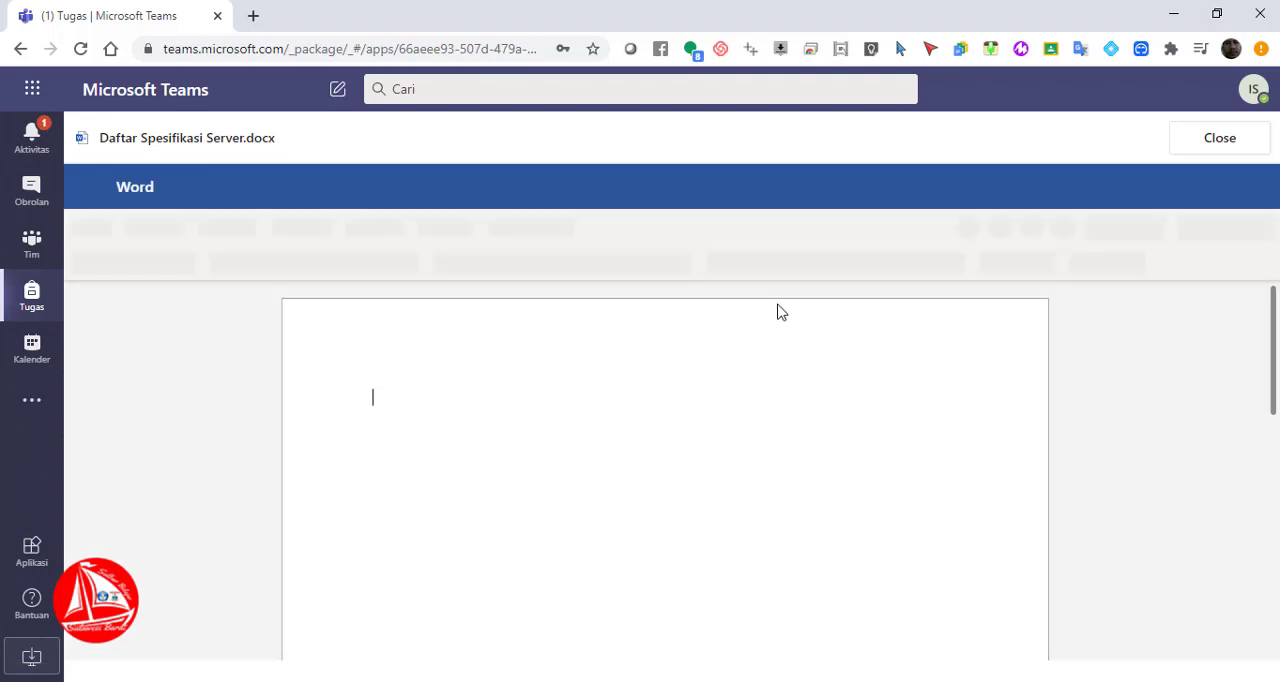
Enter the document heading "Tugas Daftar Kebutuhan Spesifikasi Kempoter Server" on the first line
type("T")
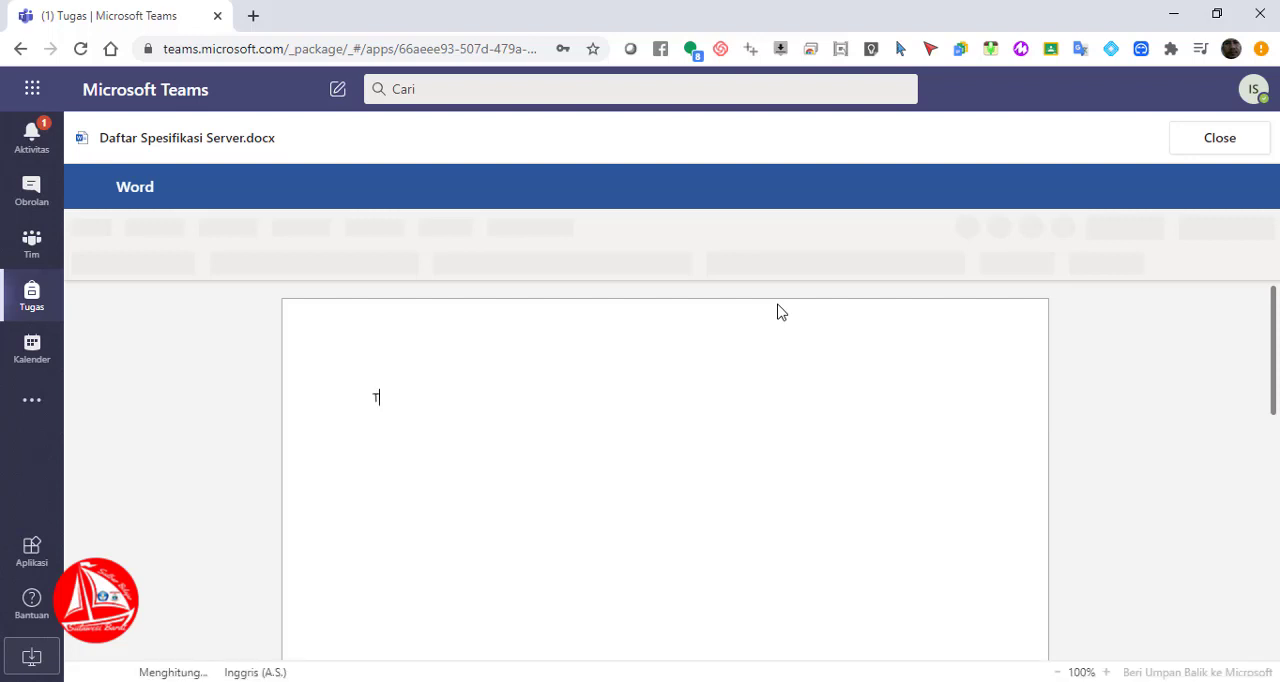
type("ugas")
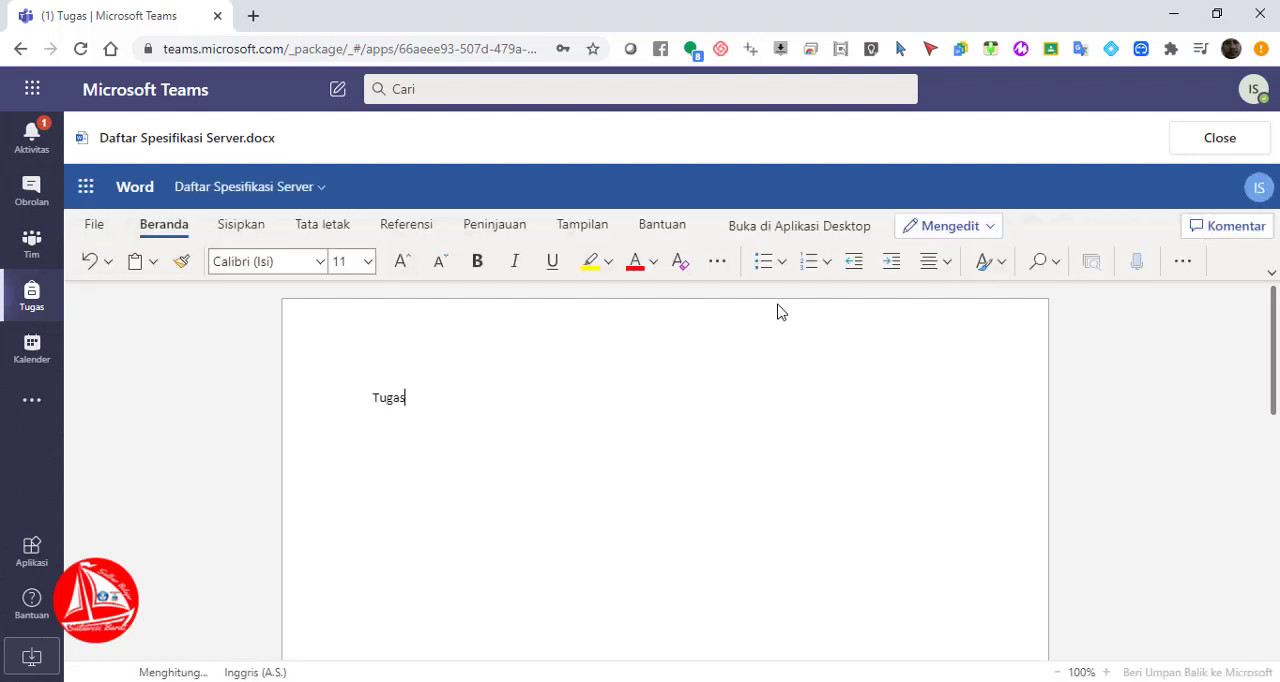
type(" Dafar")
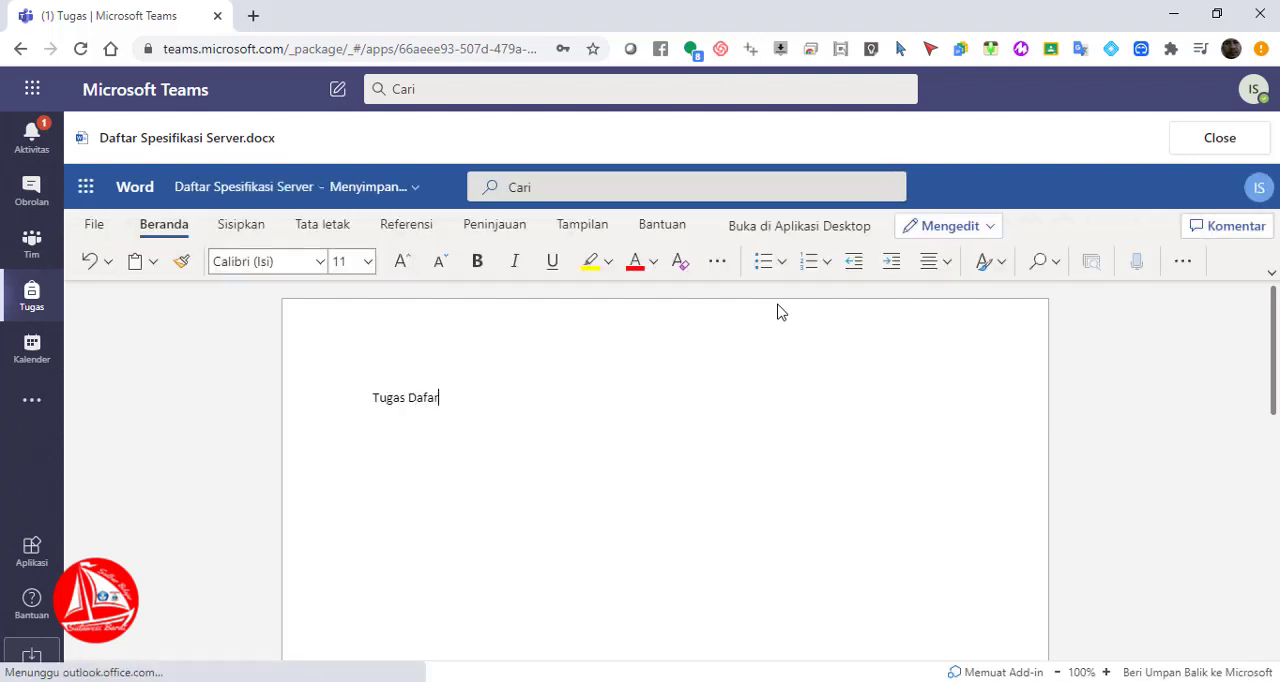
key("BackSpace")
key("BackSpace")
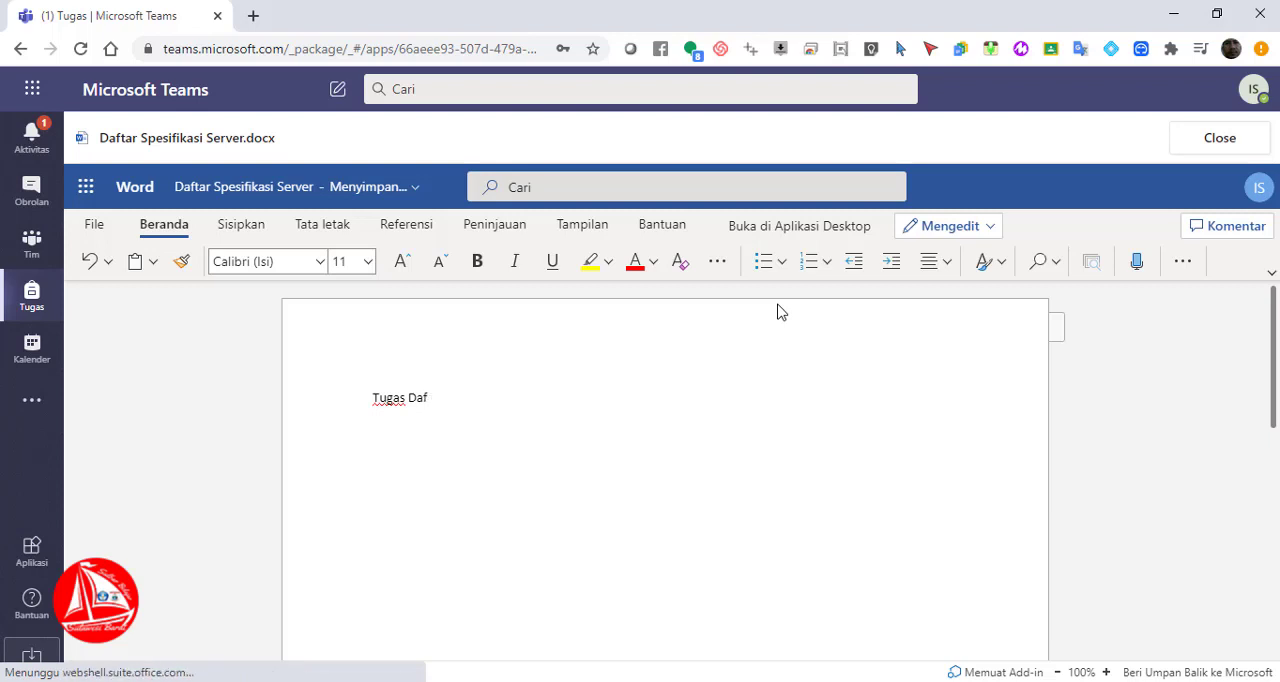
type("tar Kebutuha")
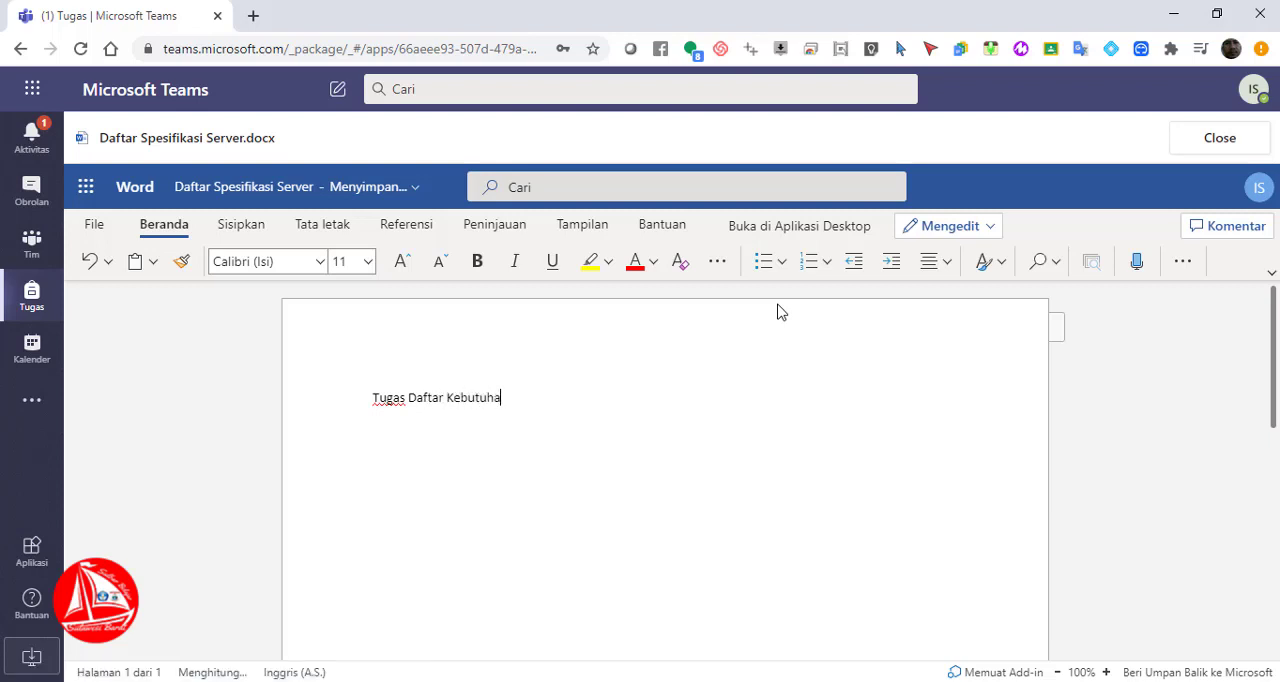
type("n Spesifiak")
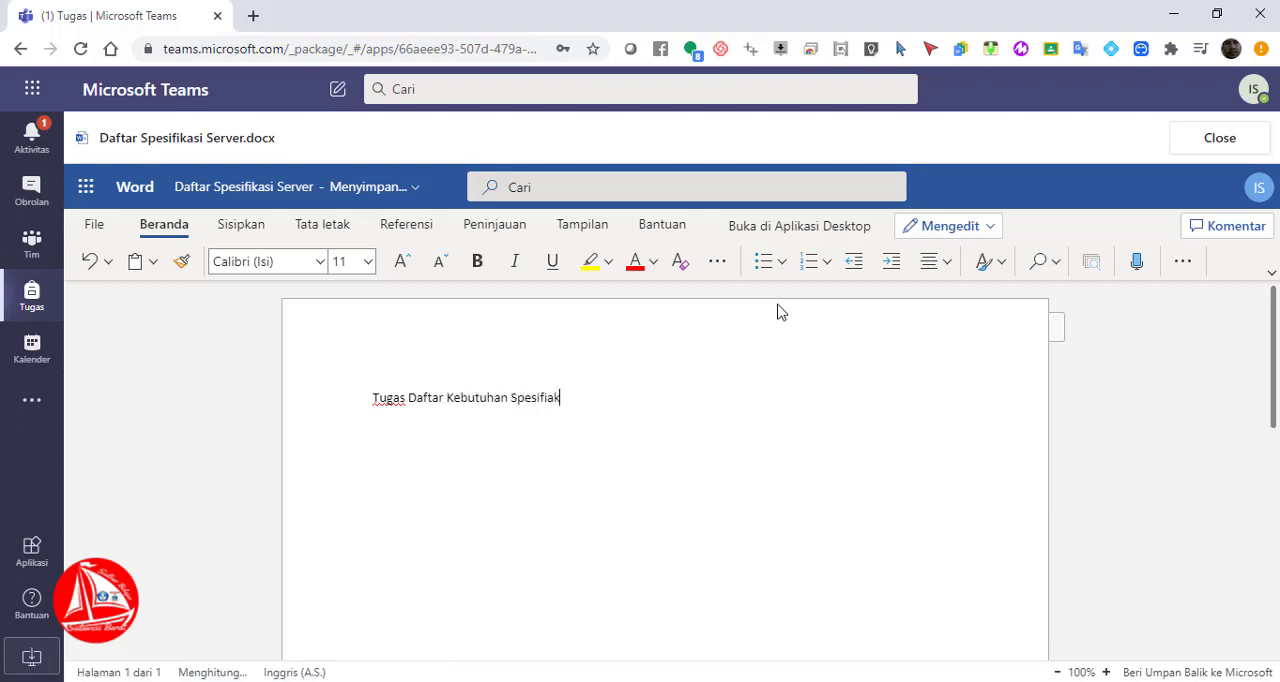
type("si Kom")
key("BackSpace")
key("BackSpace")
key("BackSpace")
key("BackSpace")
key("BackSpace")
key("BackSpace")
key("BackSpace")
type("kasi Kempu")
key("BackSpace")
type("o")
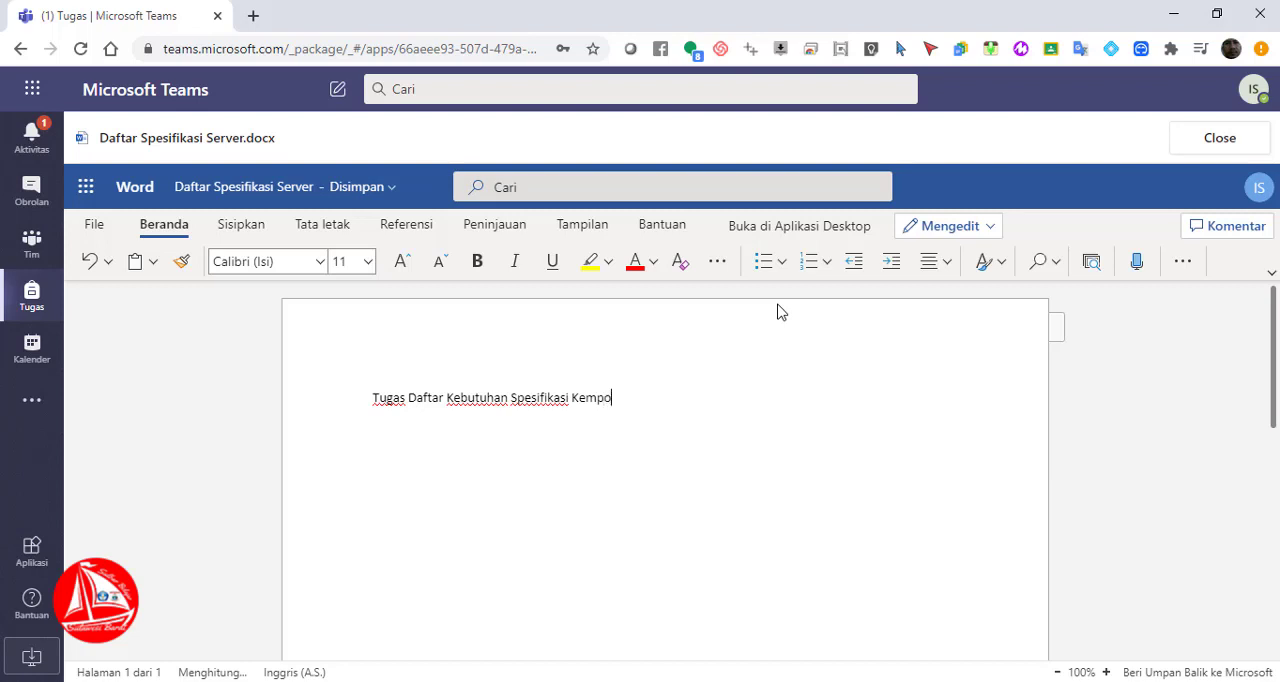
type("ter SErver")
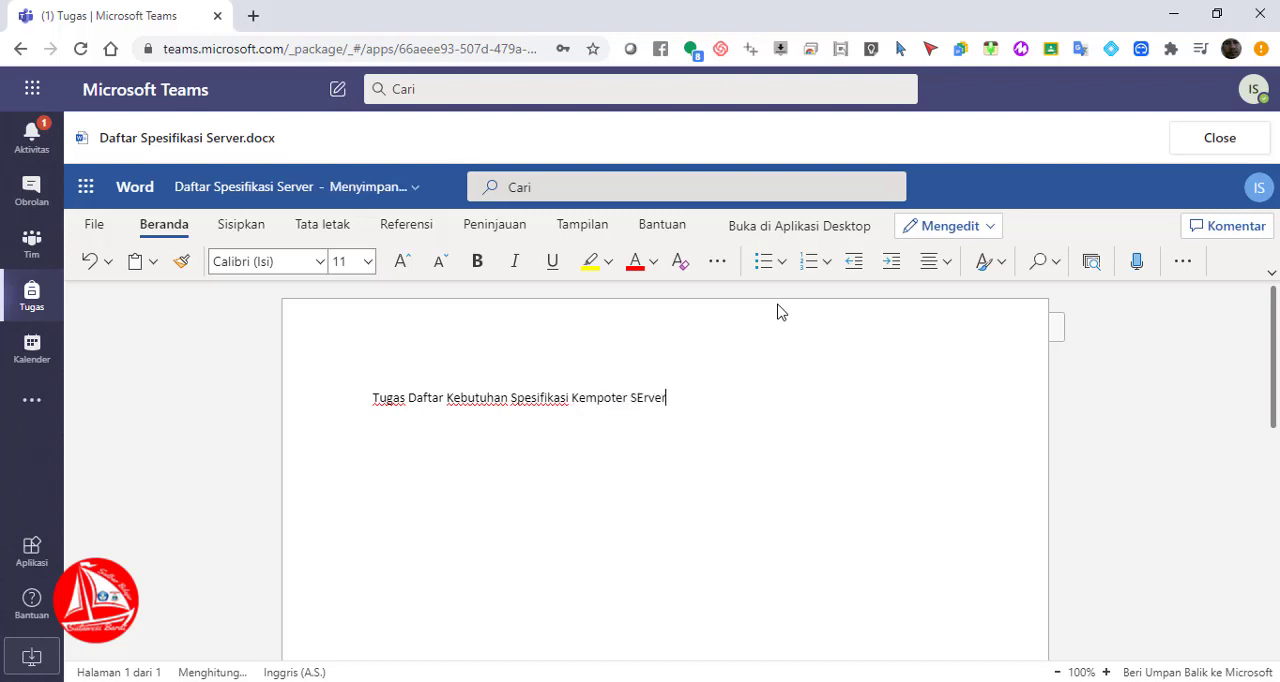
key("BackSpace")
key("BackSpace")
key("BackSpace")
key("BackSpace")
key("BackSpace")
type("Serv")
key("BackSpace")
key("BackSpace")
key("BackSpace")
key("BackSpace")
type("erver")
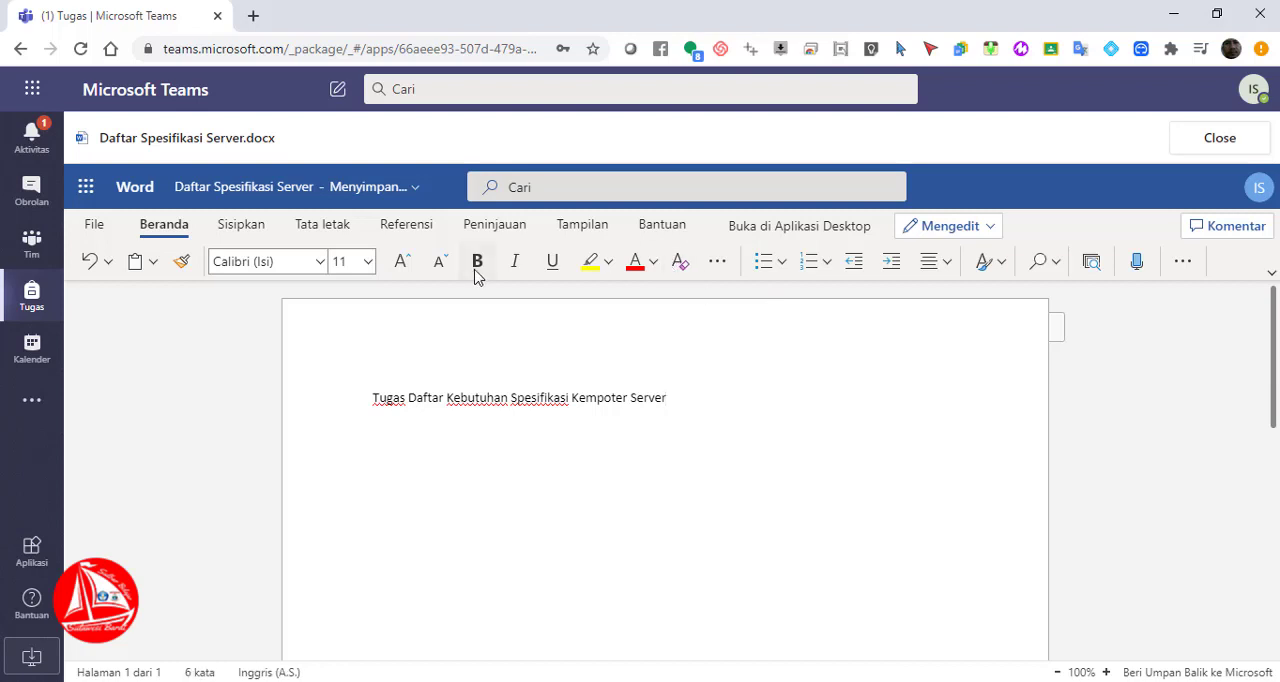
Format the heading as bold and centered with a font size of 14
left_click_drag(689, 394, 357, 405)
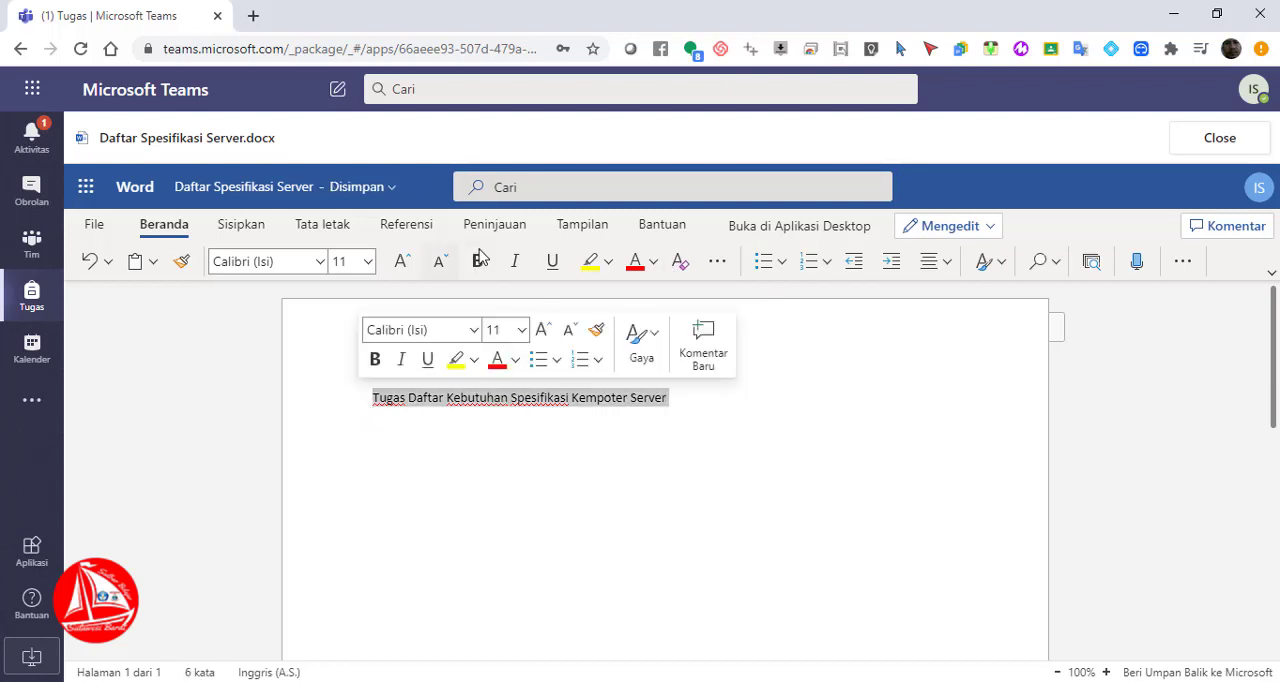
left_click(477, 261)
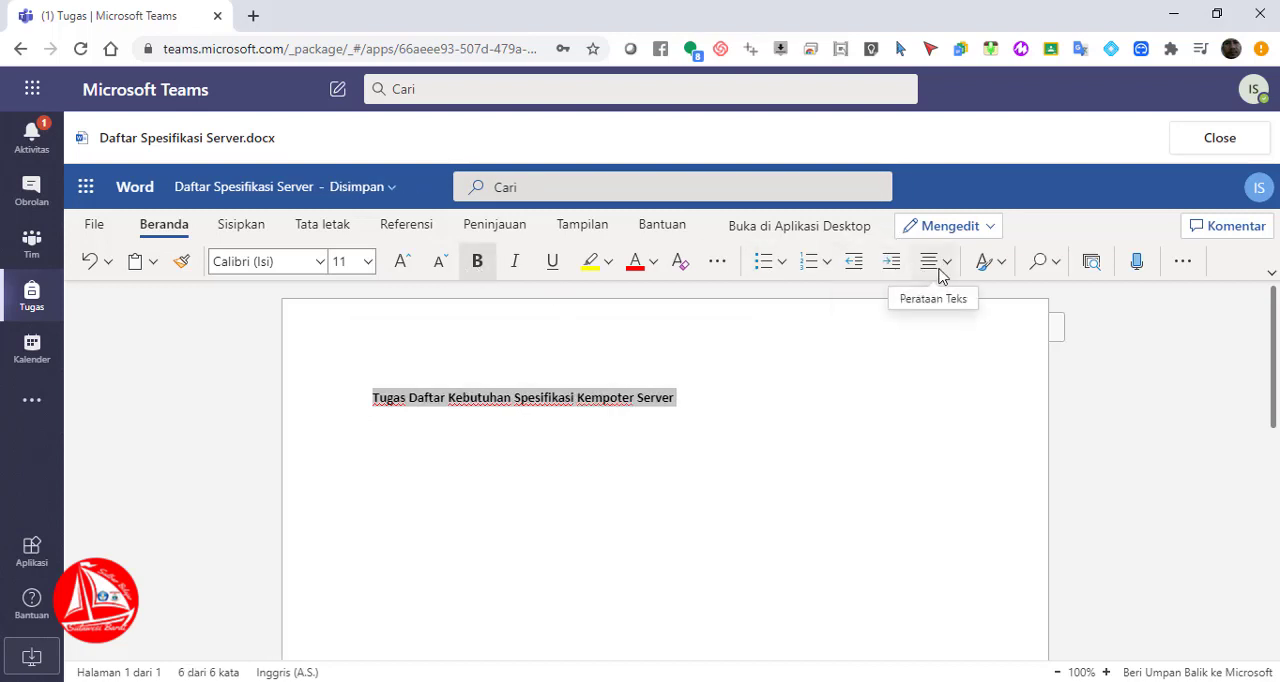
left_click(940, 264)
left_click(972, 337)
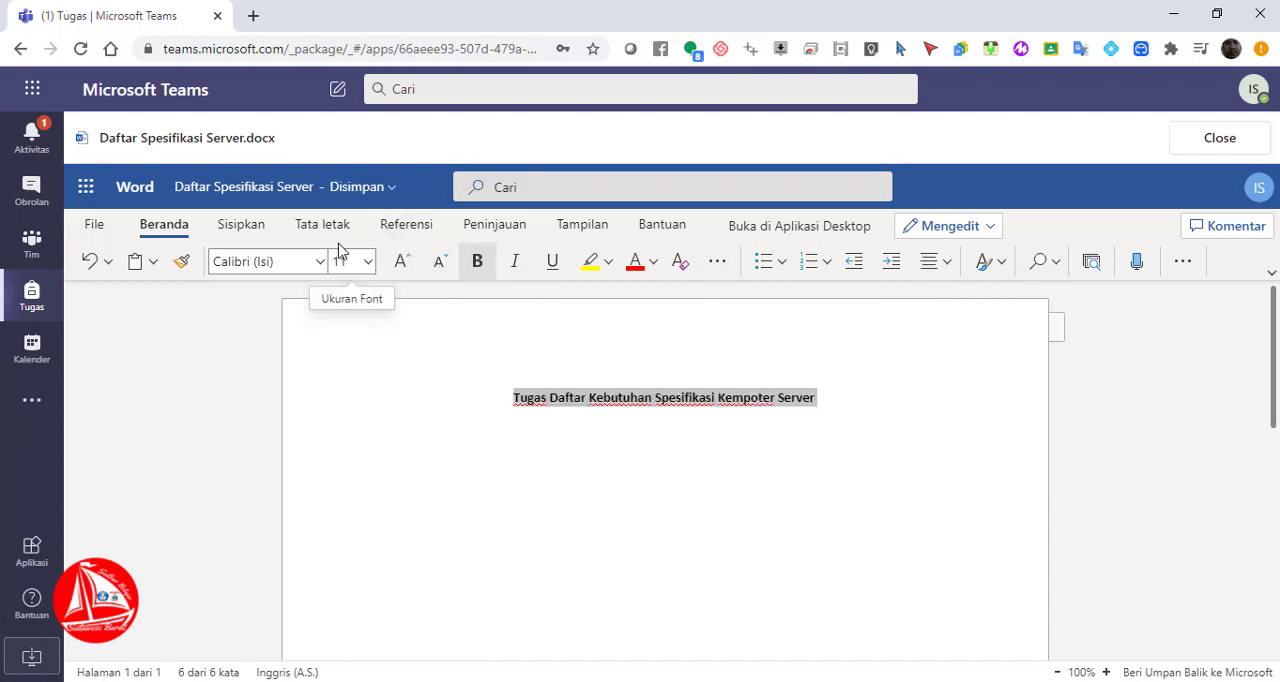
left_click(401, 262)
left_click(401, 262)
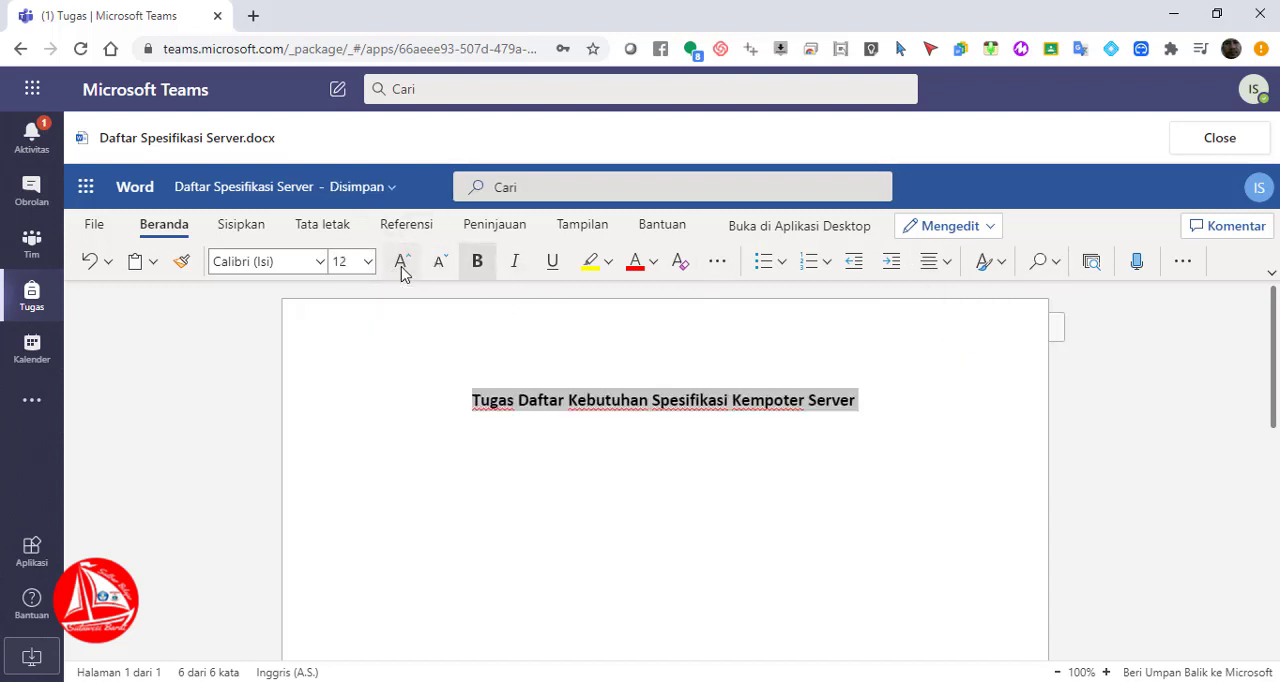
left_click(340, 431)
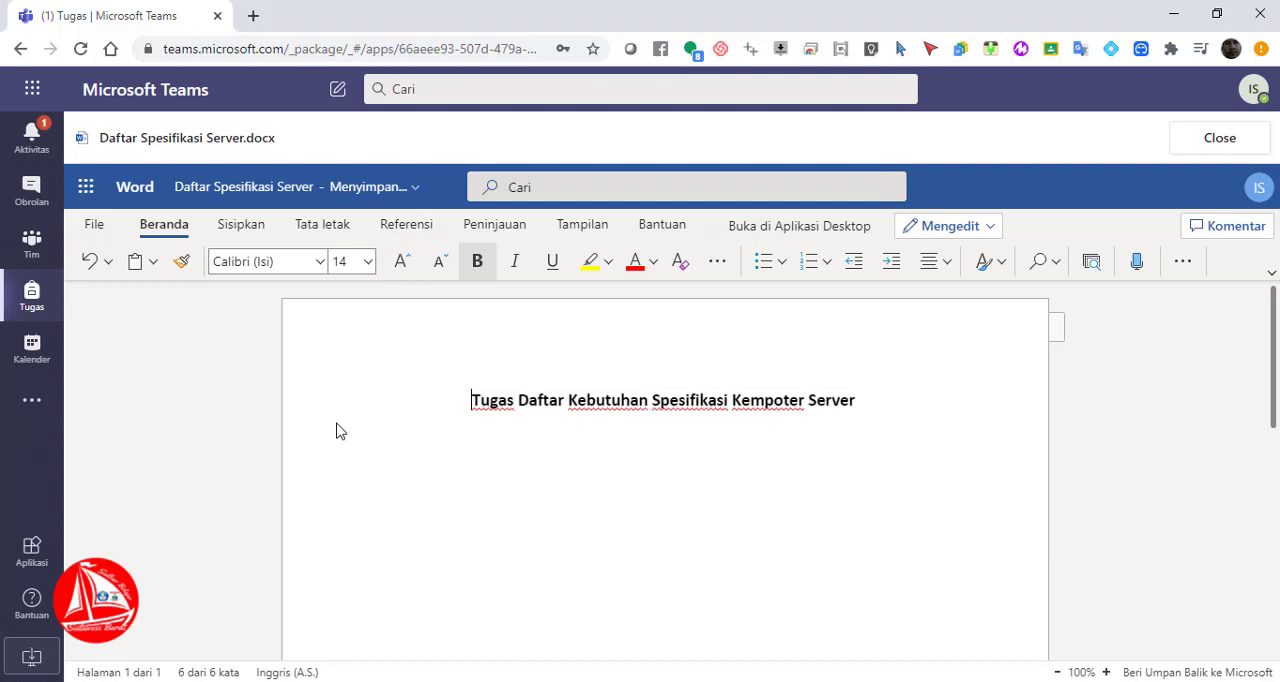
Add a new paragraph below the heading with justified alignment, font size 11 and no bold
left_click(900, 397)
key("Return")
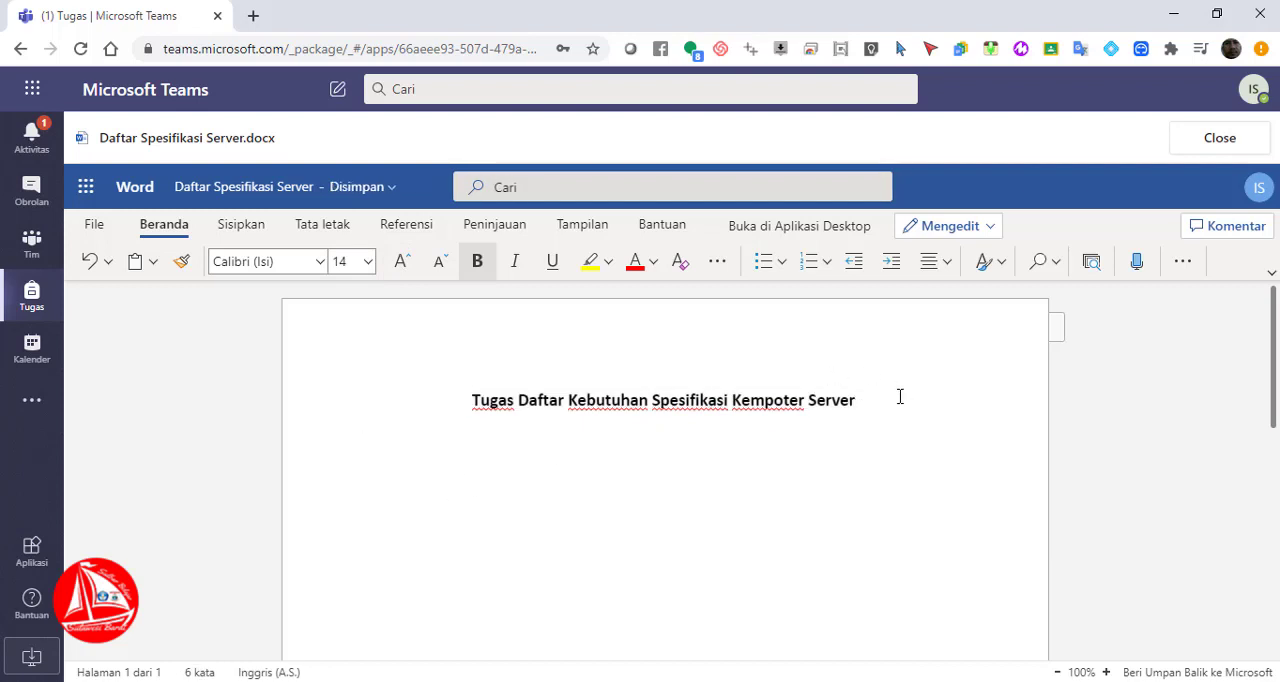
left_click(929, 264)
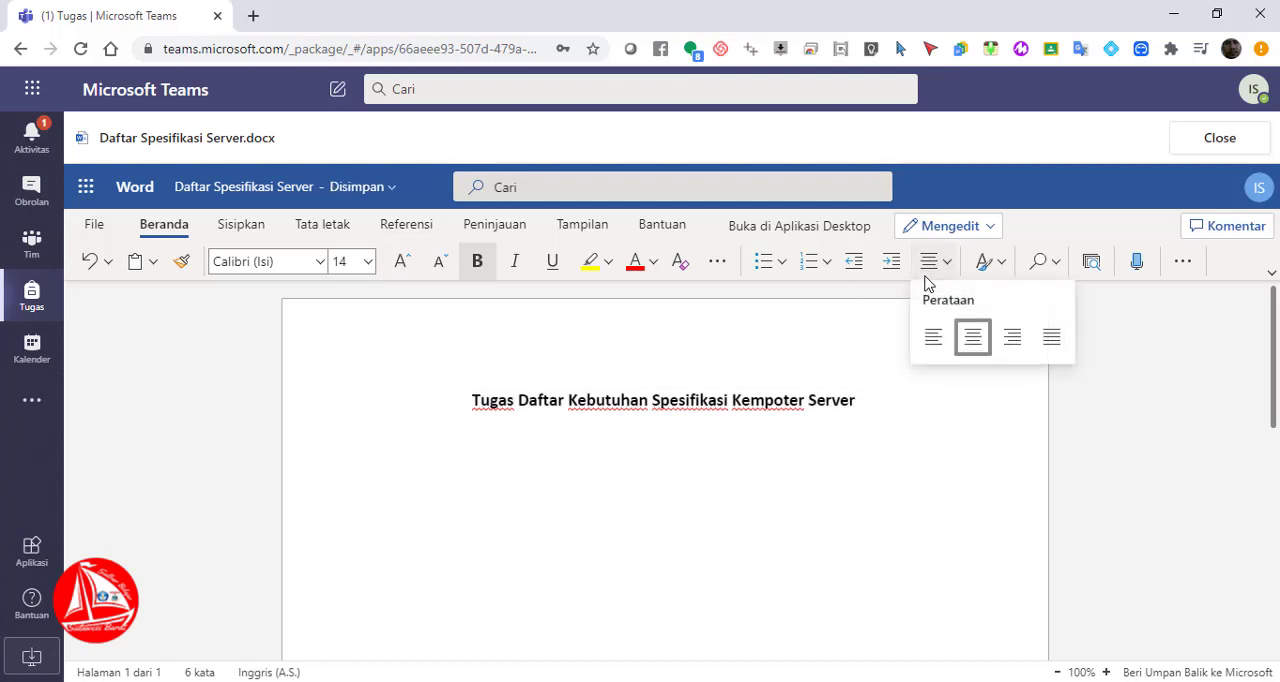
left_click(1052, 337)
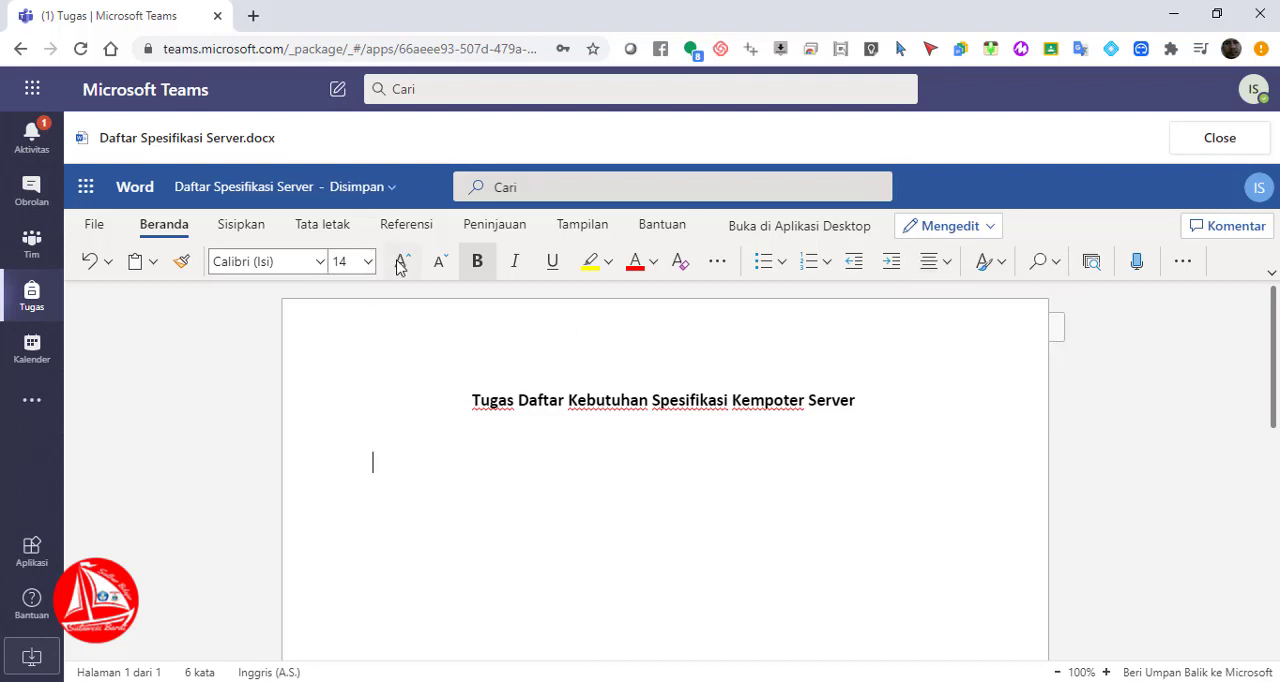
left_click(440, 263)
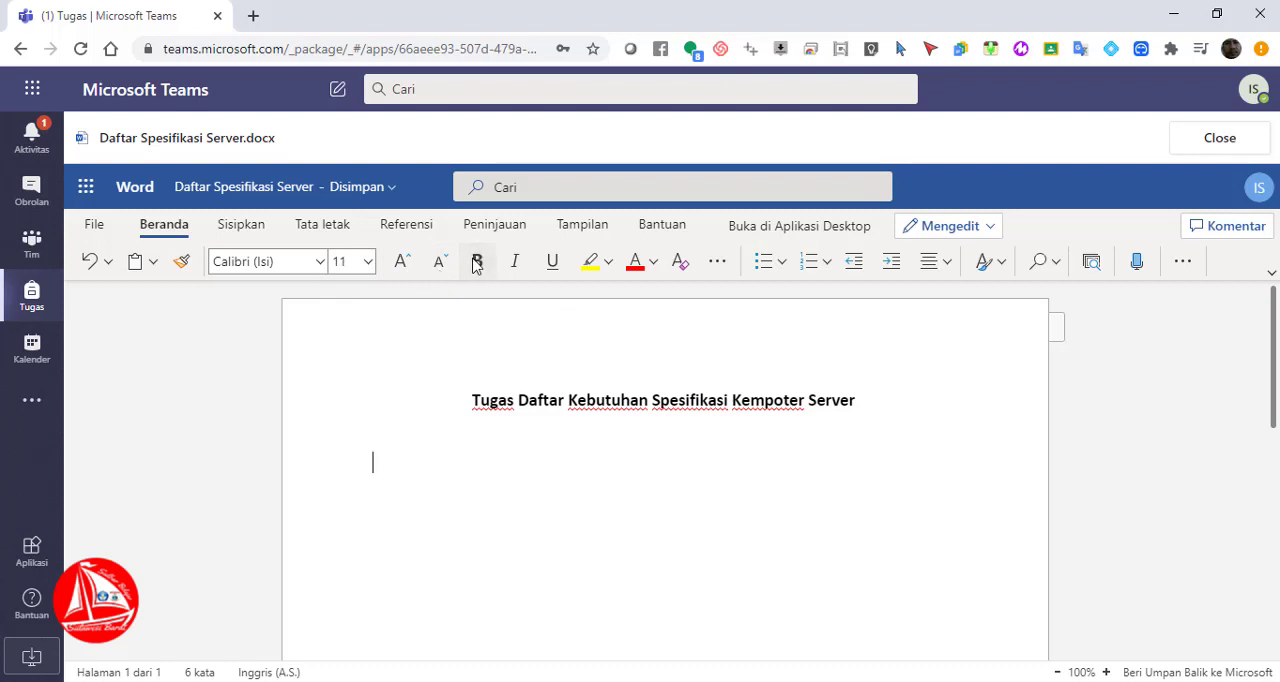
Add the student identity lines "Nama Siswa", "NIS" and "Kelas", each followed by an aligned colon and a dotted blank
type("Nama")
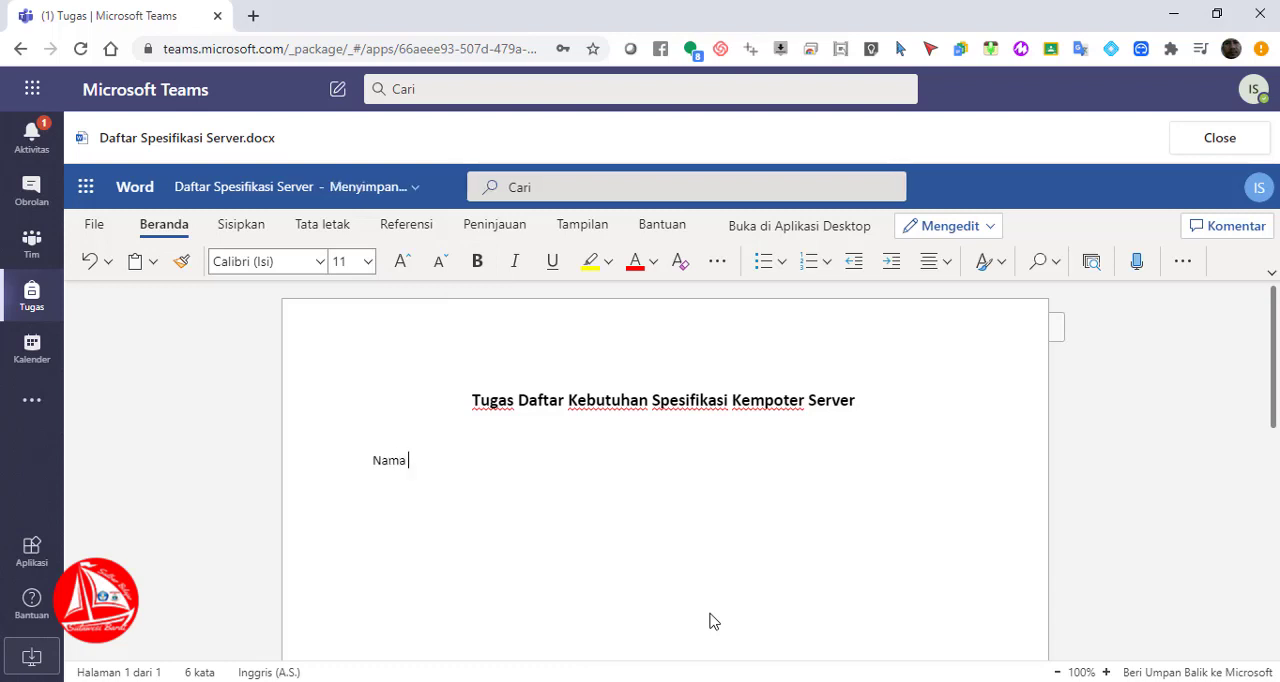
type(" Siswa\t: ......................")
key("Return")
type("NIS")
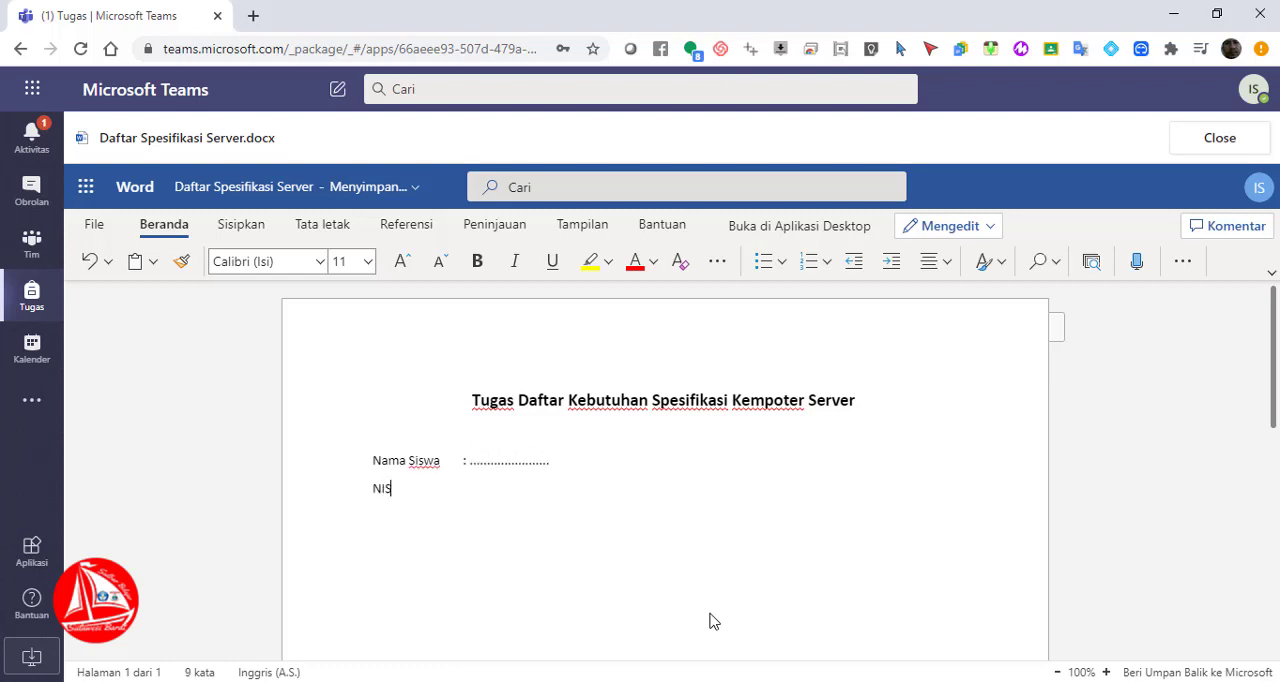
type("\t: ")
type("....................... K")
type("elas")
key("Tab")
type(": ..........")
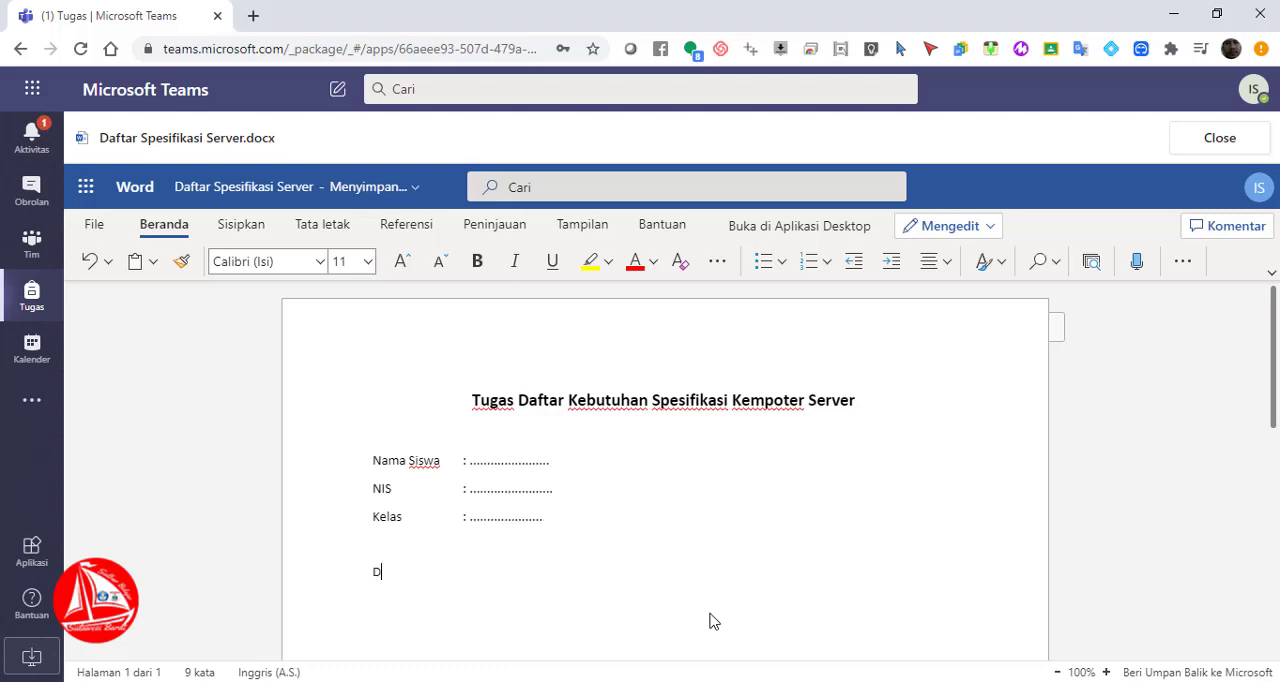
Enter the table caption "Table Spesifikasi Komputer Server" below the identity lines, leaving an empty line between them
key("BackSpace")
type("Table Spesifikasi Komputer Server")
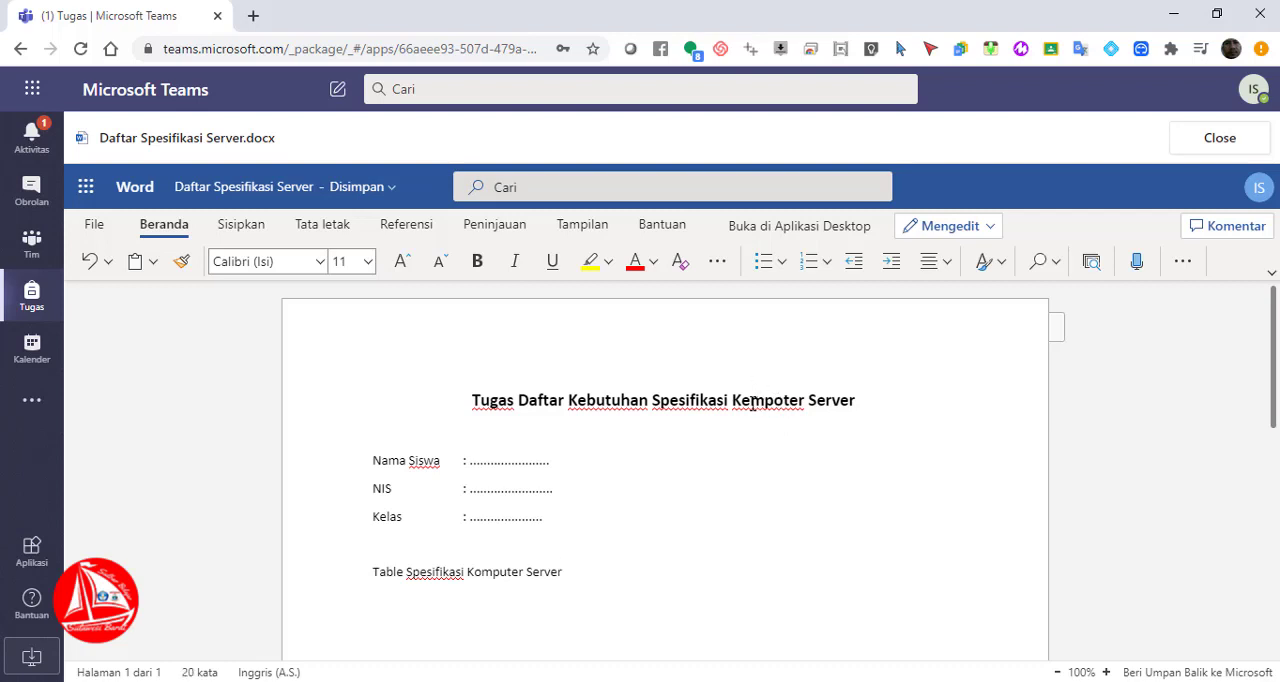
Correct the misspelled word "Kempoter" in the heading to "Komputer"
left_click(752, 404)
key("BackSpace")
type("o")
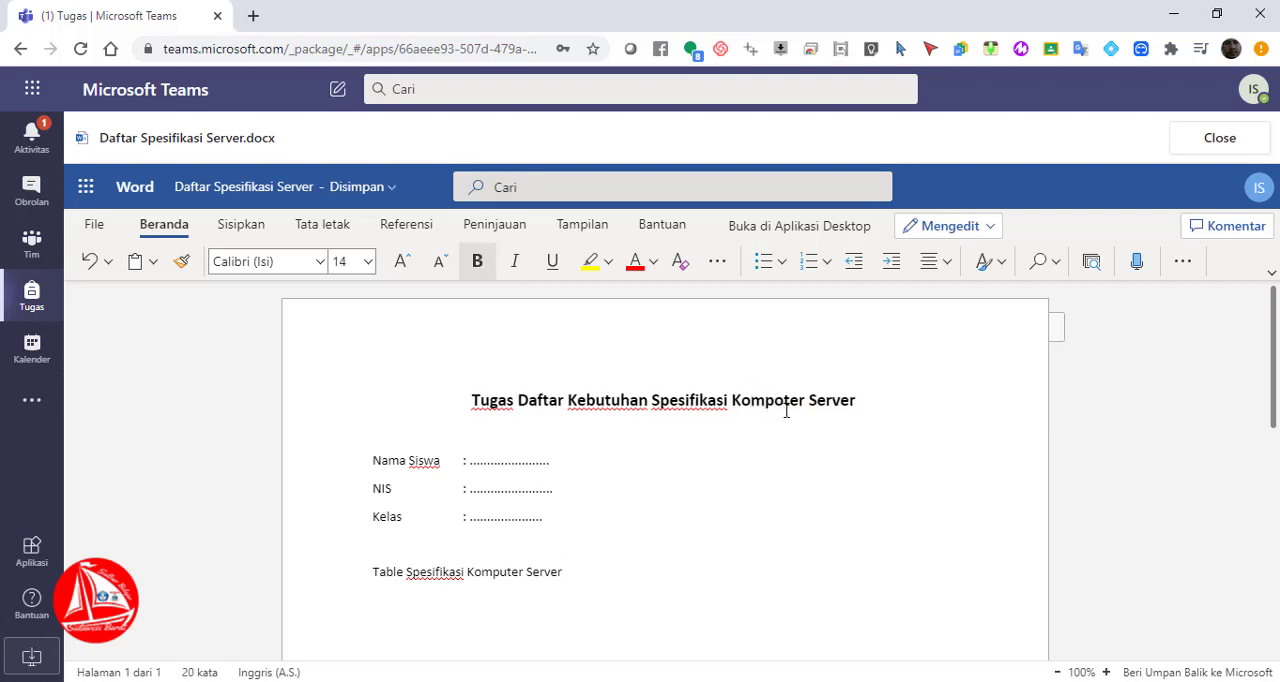
left_click(787, 410)
key("BackSpace")
type("u")
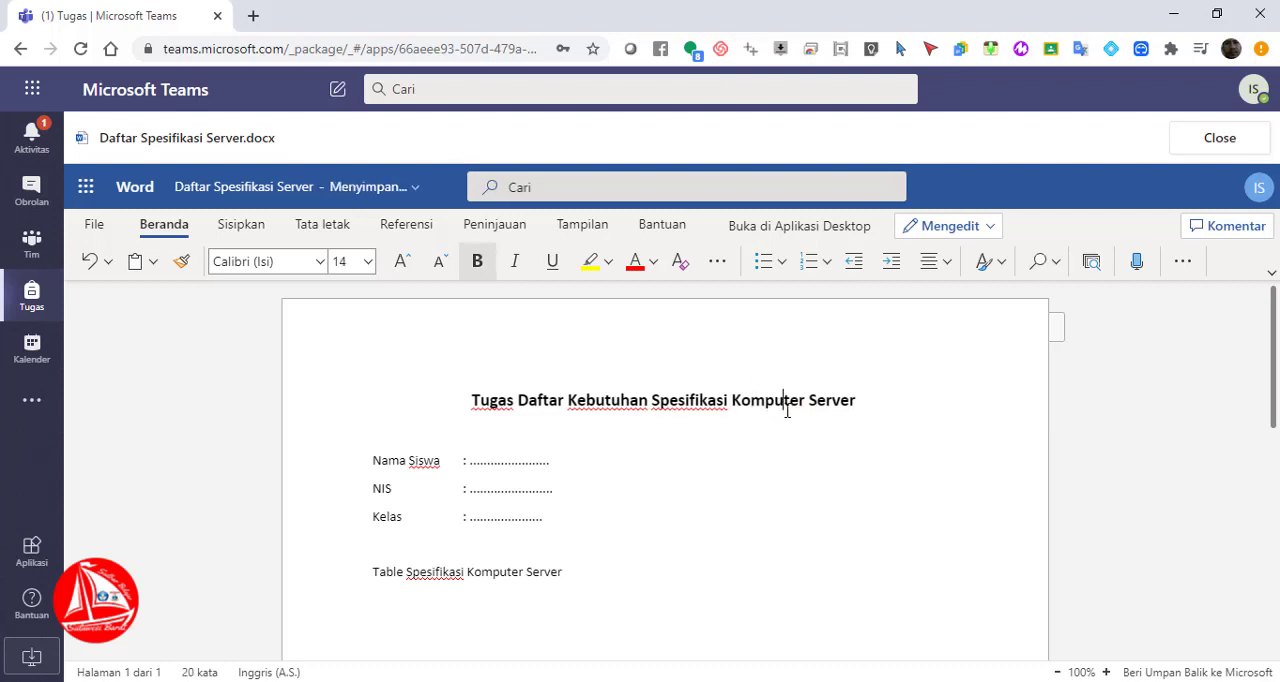
Insert a table with three columns and three rows on a new line below the table caption
left_click(596, 571)
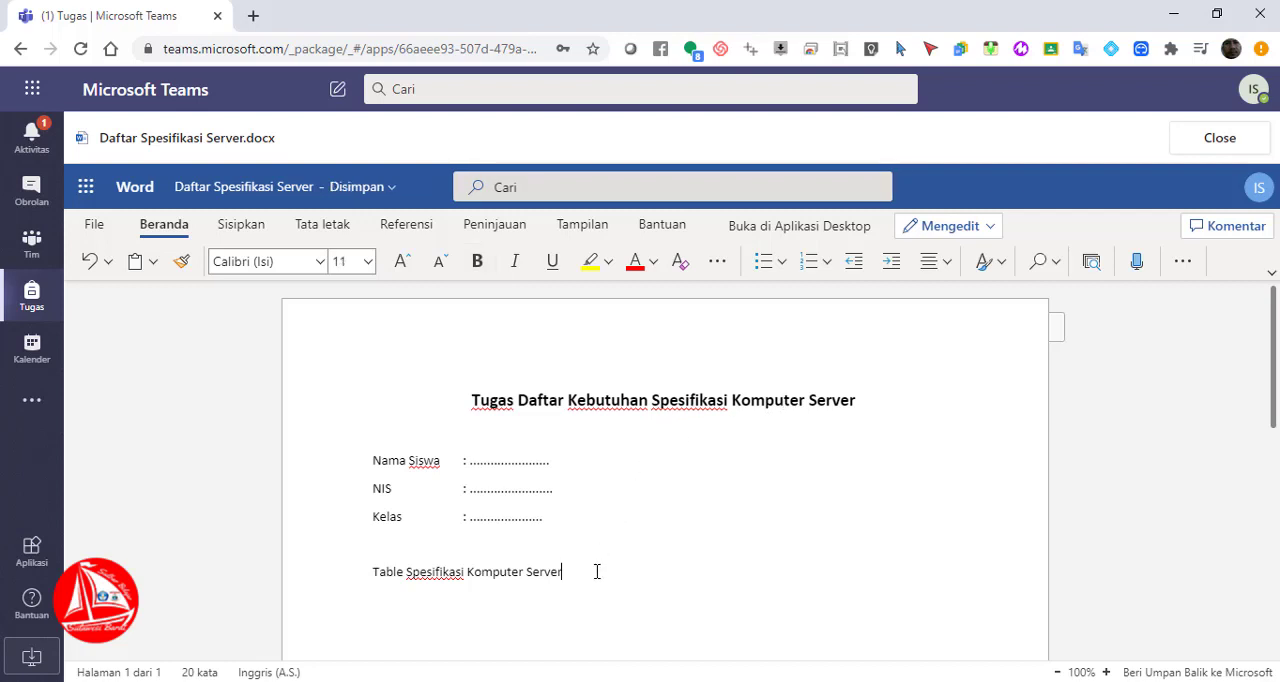
key("Return")
left_click(236, 226)
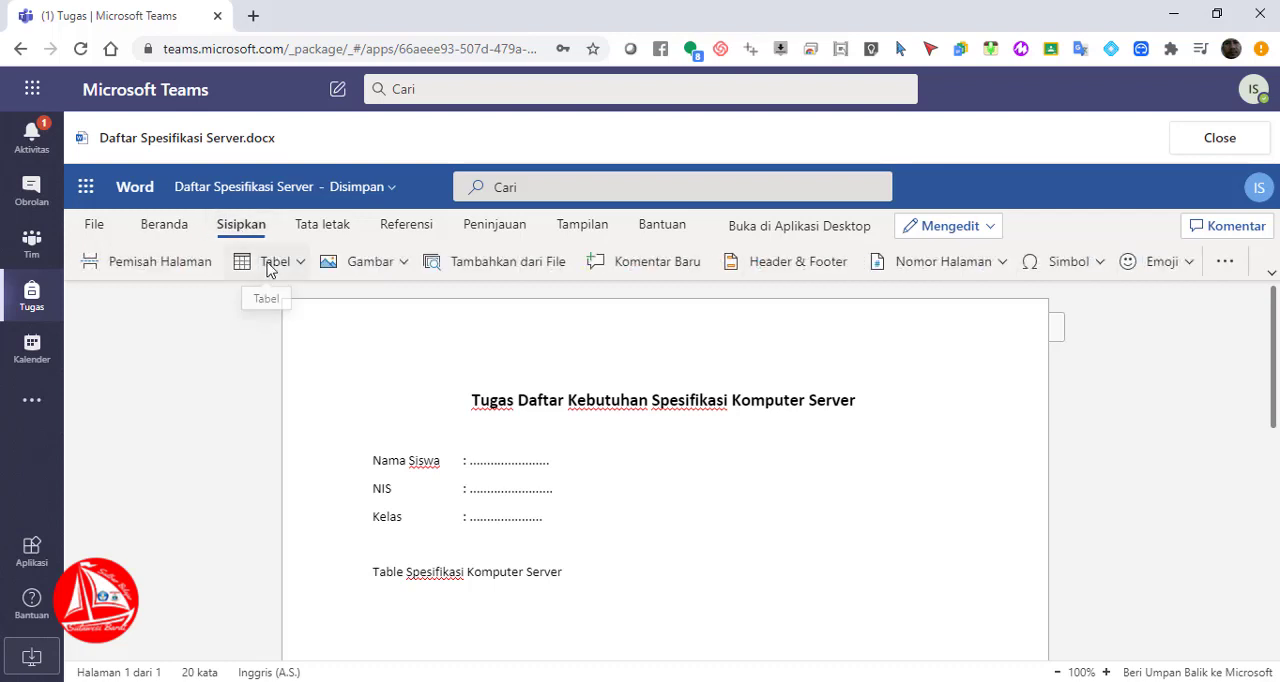
left_click(300, 266)
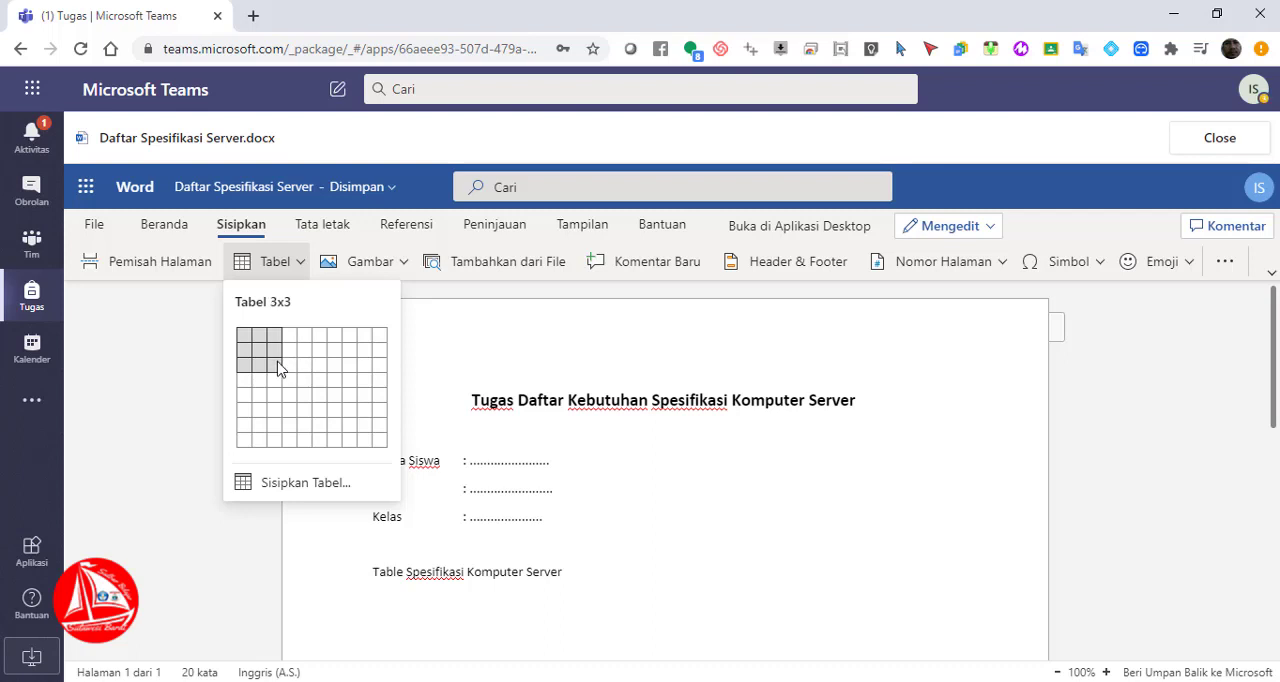
left_click(280, 369)
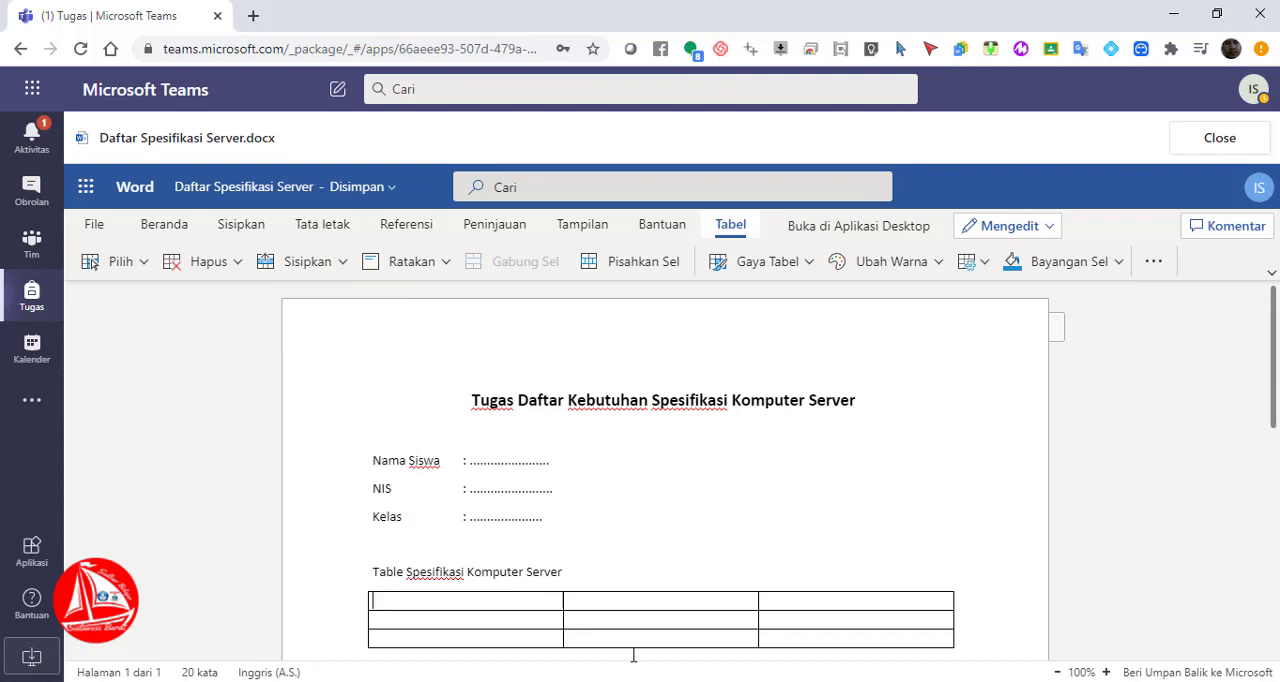
Enter "No" and "Nama Perangkat" as the first two column headers of the table
type("No")
key("Tab")
type("Spe")
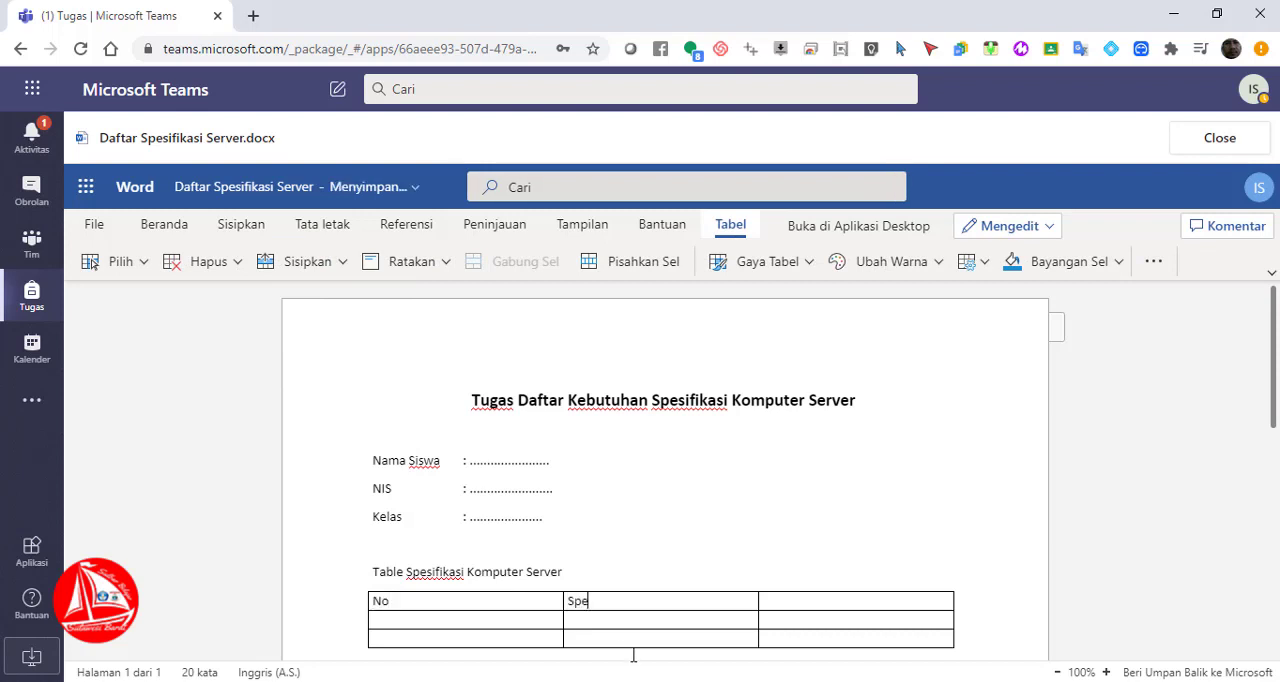
type("sfikas")
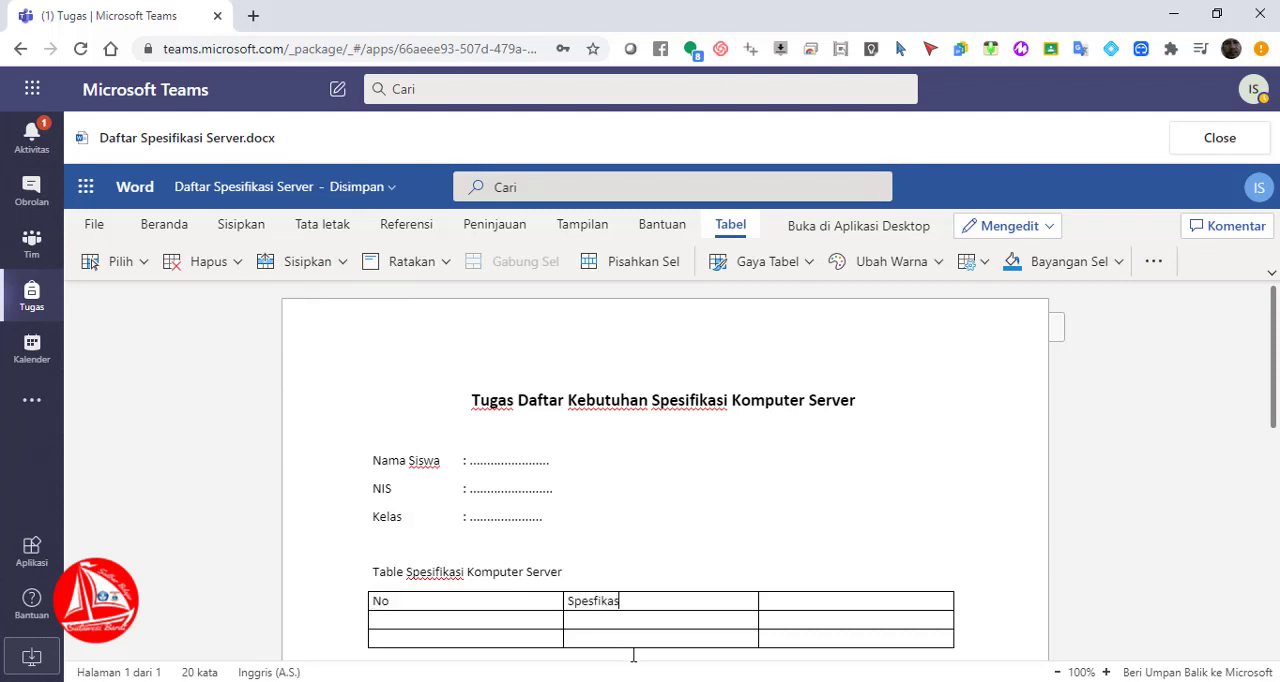
key("BackSpace")
key("BackSpace")
key("BackSpace")
key("BackSpace")
key("BackSpace")
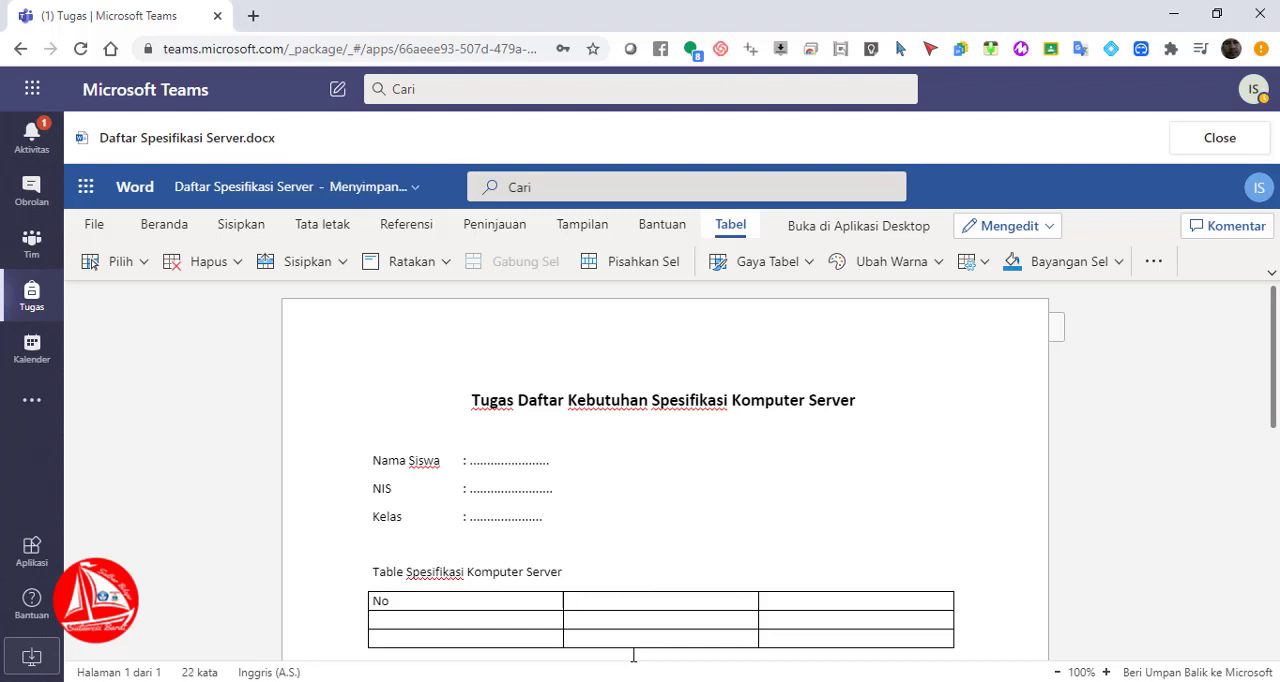
type("Nama Perangkat")
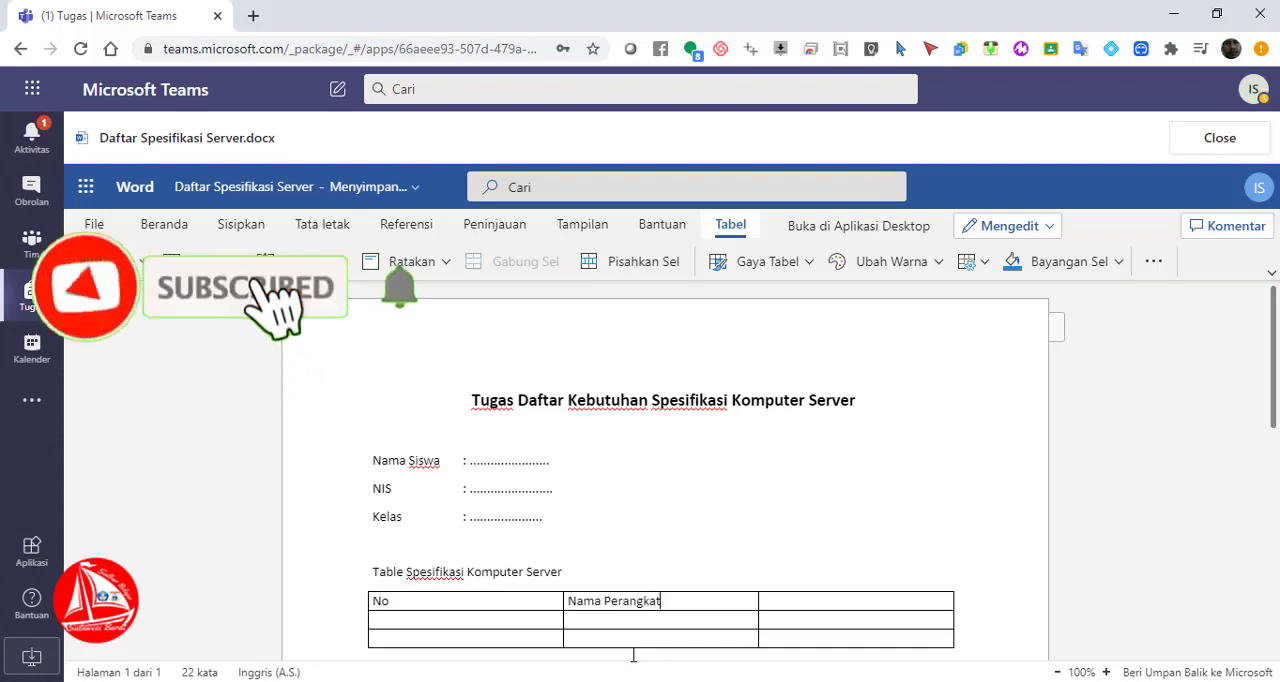
Enter "Spesifikasi" as the third column header, and narrow the "No" and "Nama Perangkat" columns to fit their text
key("Tab")
type("Spesisifi")
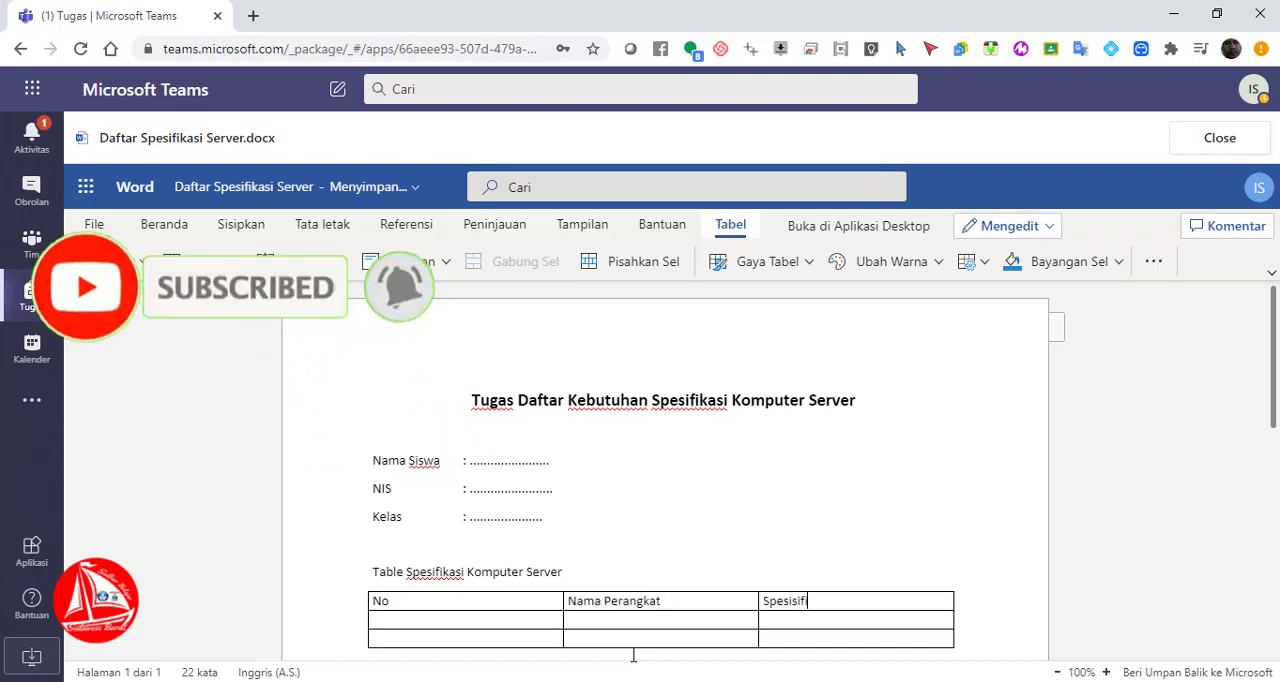
key("BackSpace")
key("BackSpace")
key("BackSpace")
type("i")
key("BackSpace")
key("BackSpace")
type("fikasi")
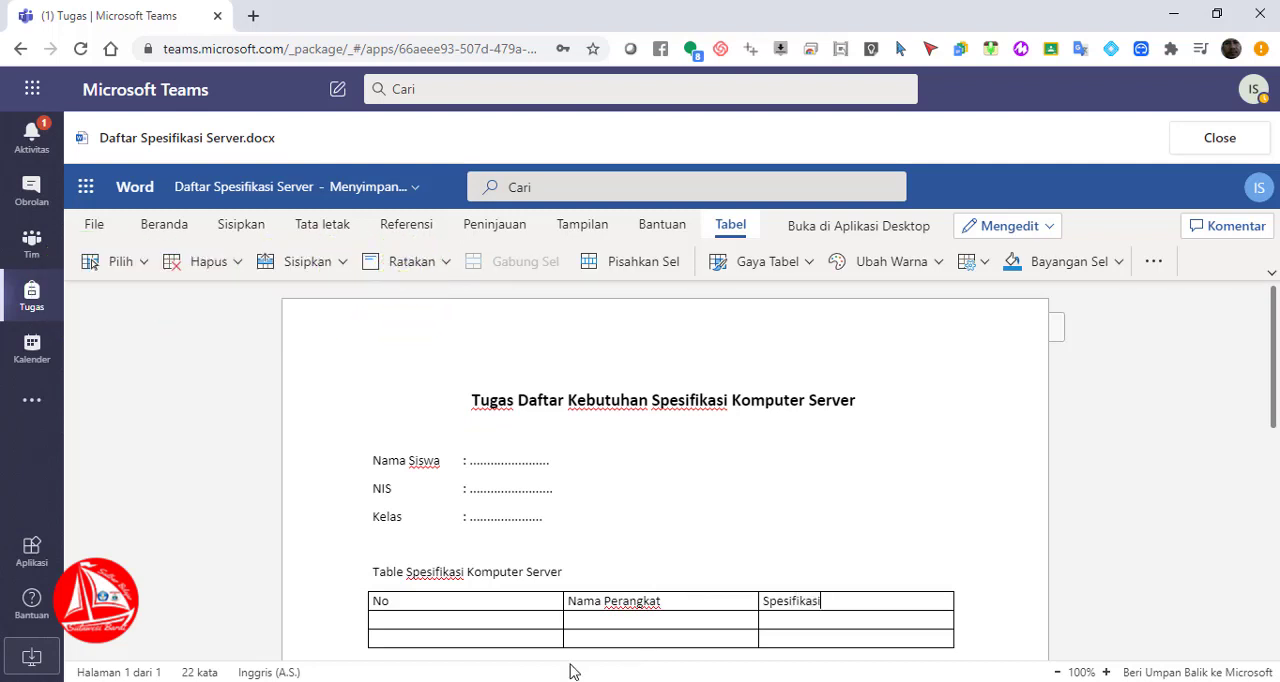
left_click_drag(560, 632, 399, 633)
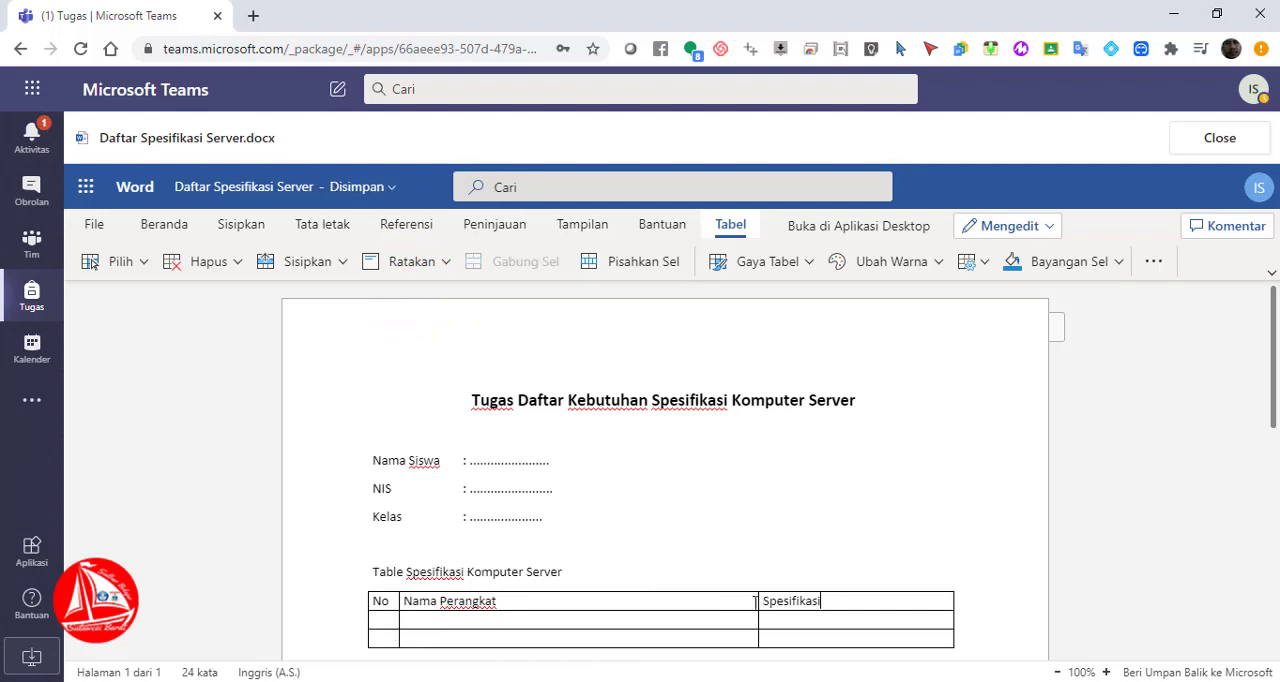
left_click_drag(757, 623, 597, 630)
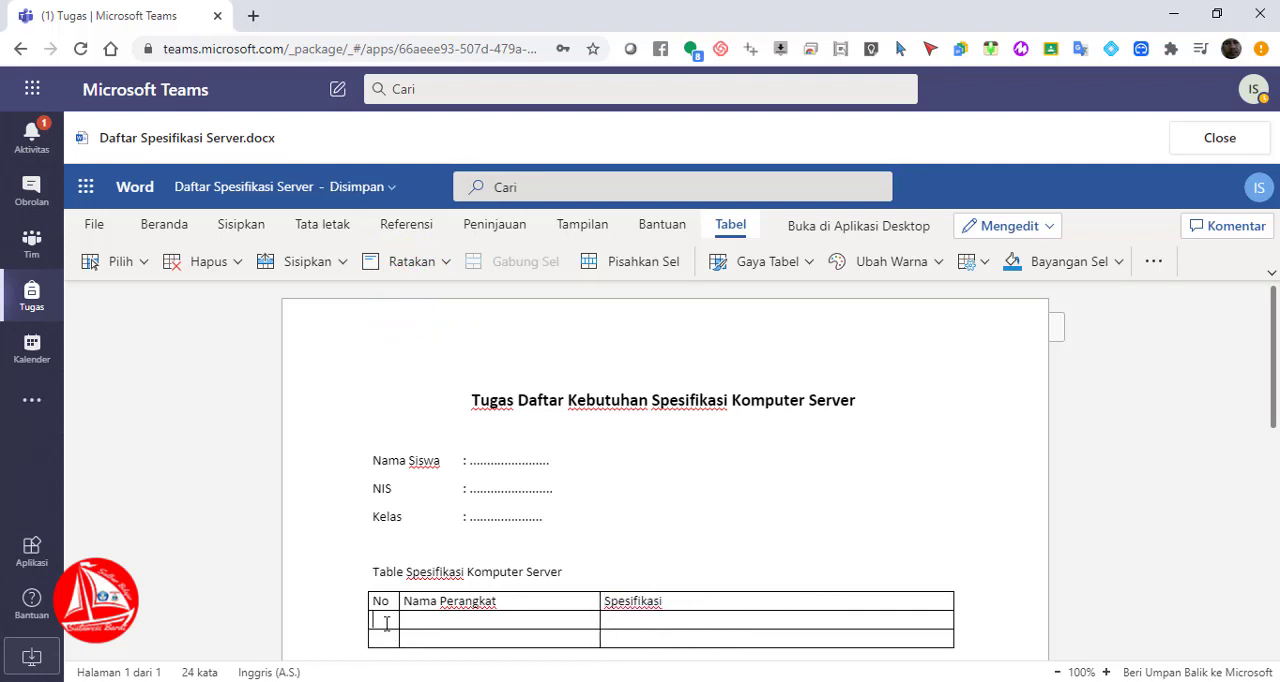
Fill the first data row with number 1, device "Processor" and specification "Core I-5"
type("1")
left_click(434, 623)
type("Processo")
type("COr")
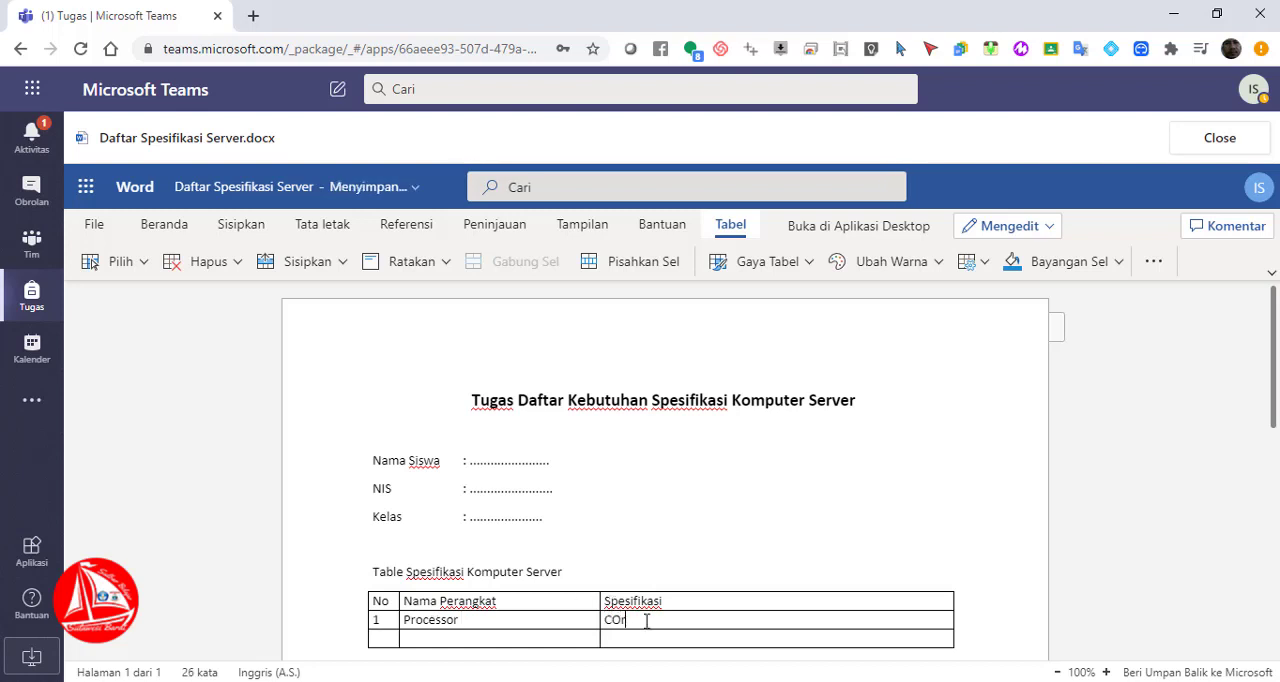
key("BackSpace")
key("BackSpace")
type("5")
key("BackSpace")
key("BackSpace")
type("Core ")
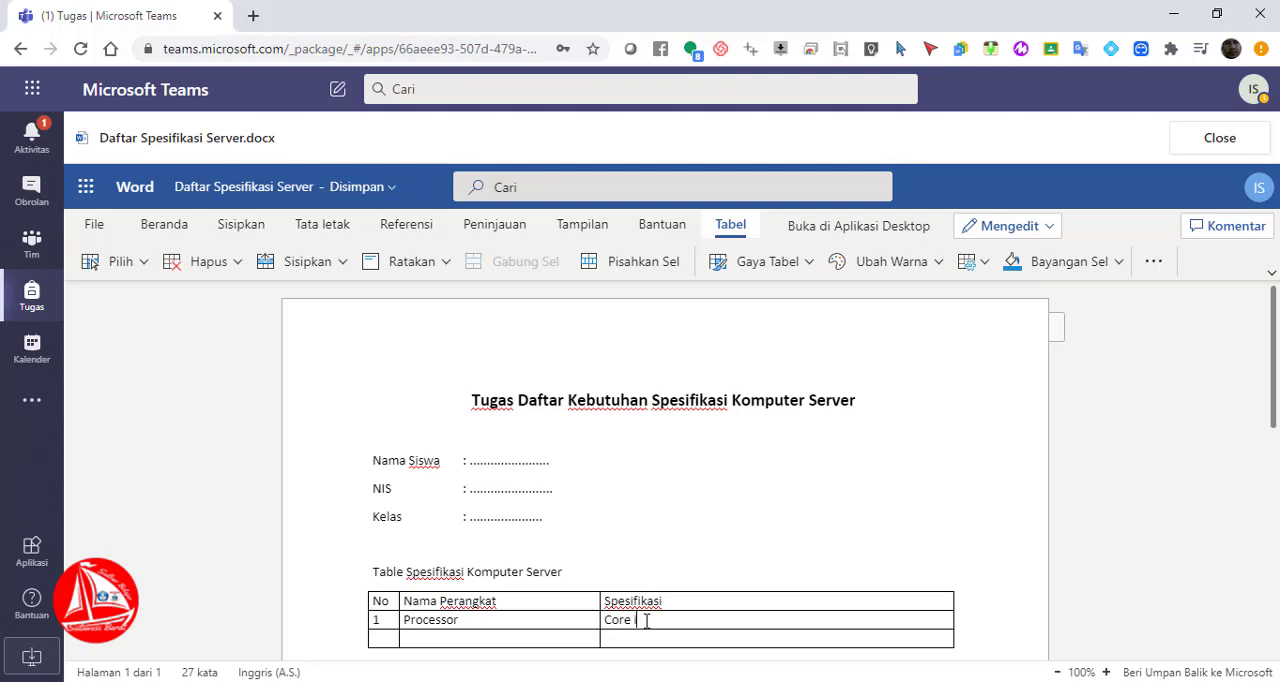
type(" I-5")
key("BackSpace")
Add three more empty rows at the end of the specification table
key("Tab")
key("Tab")
key("Tab")
key("Tab")
key("Tab")
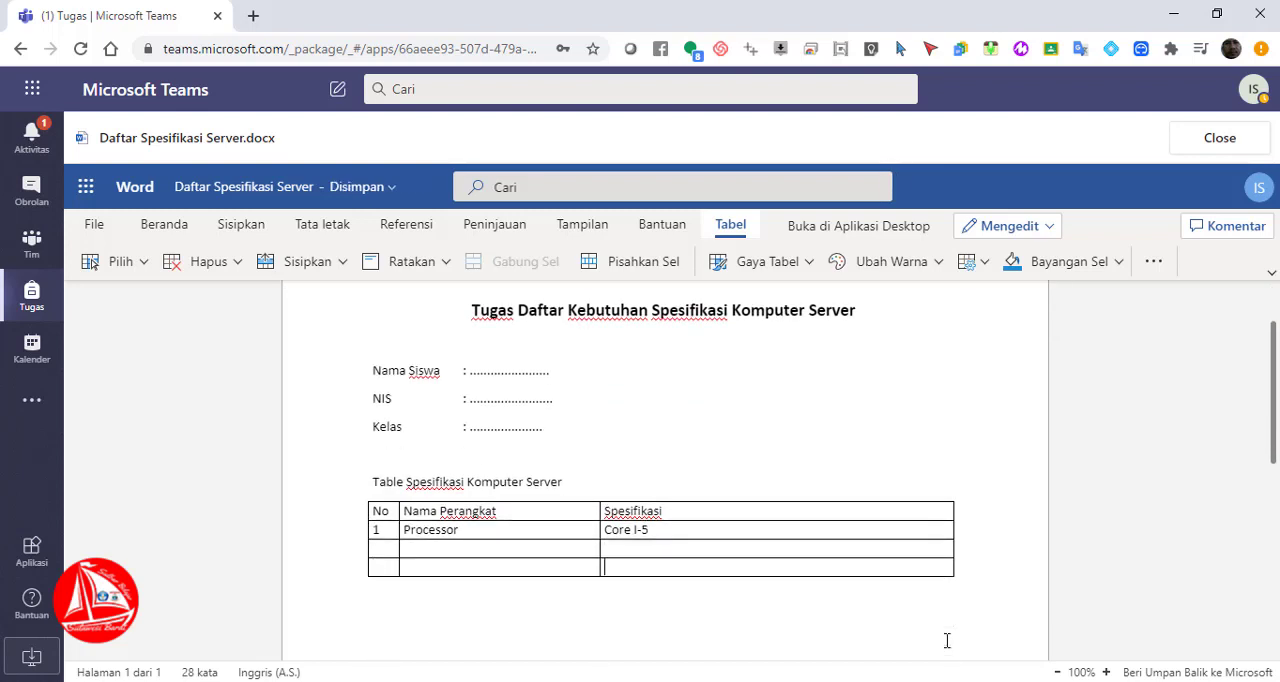
key("Tab")
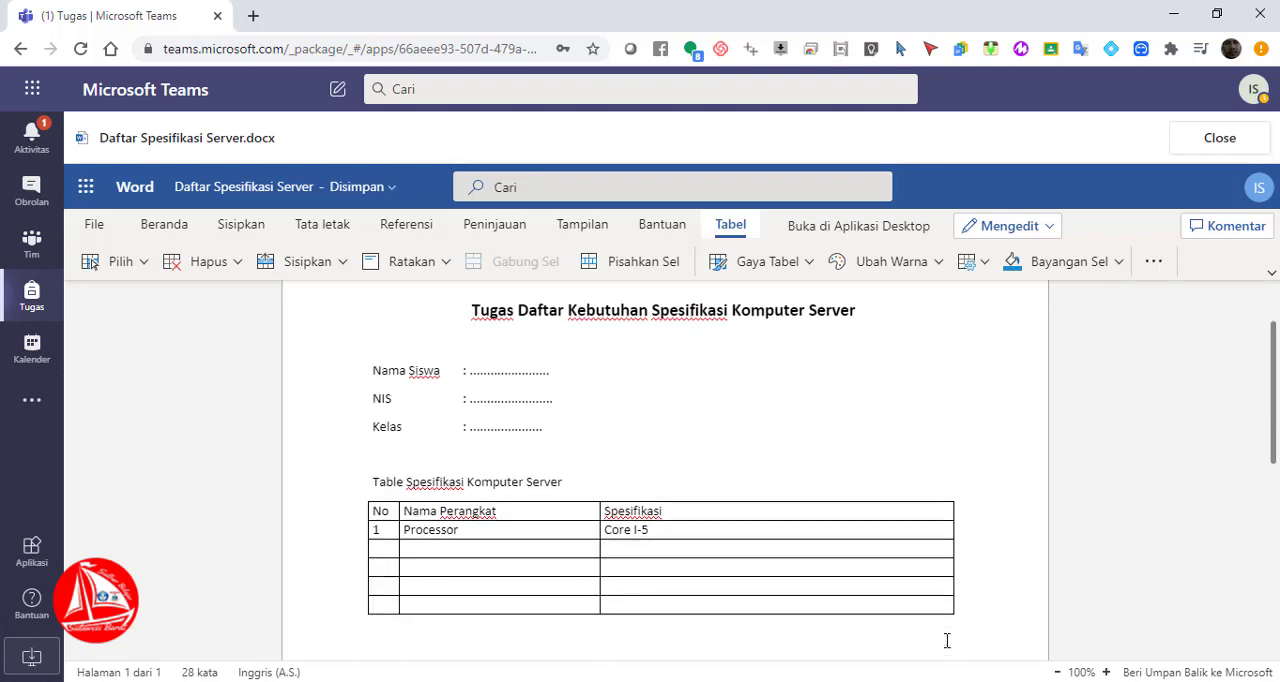
Close the Word worksheet and return to the new assignment form
left_click_drag(1276, 390, 1272, 340)
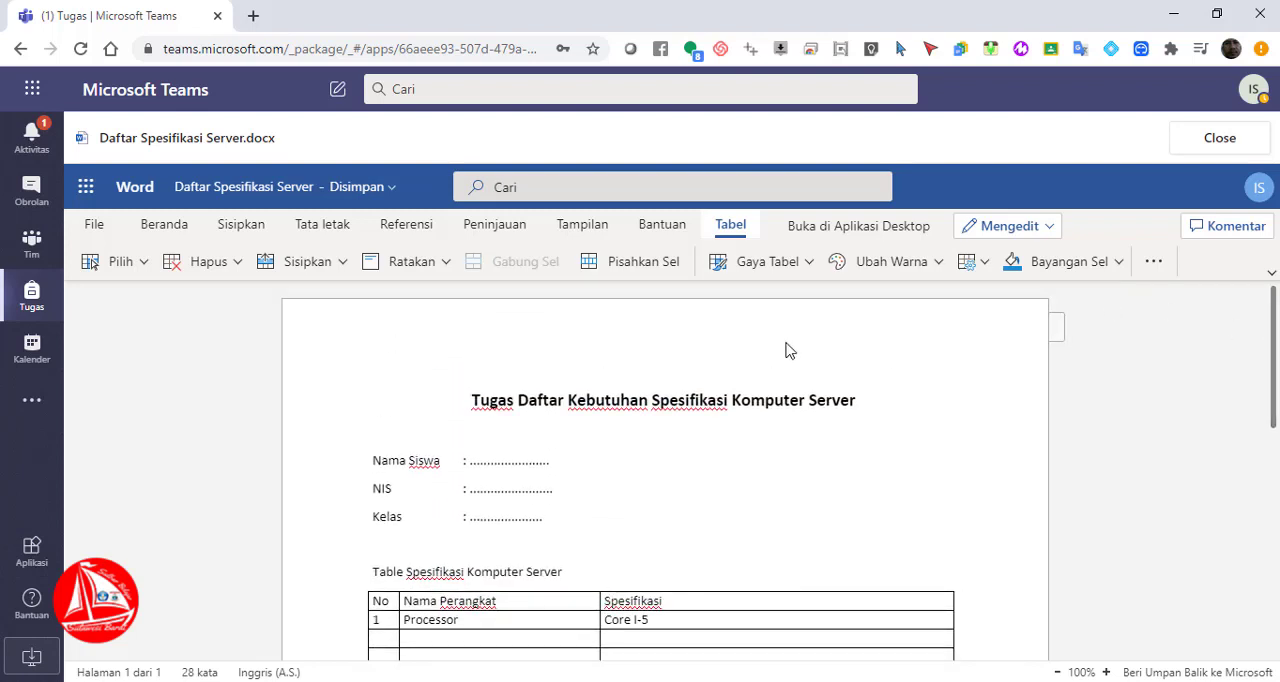
left_click(92, 228)
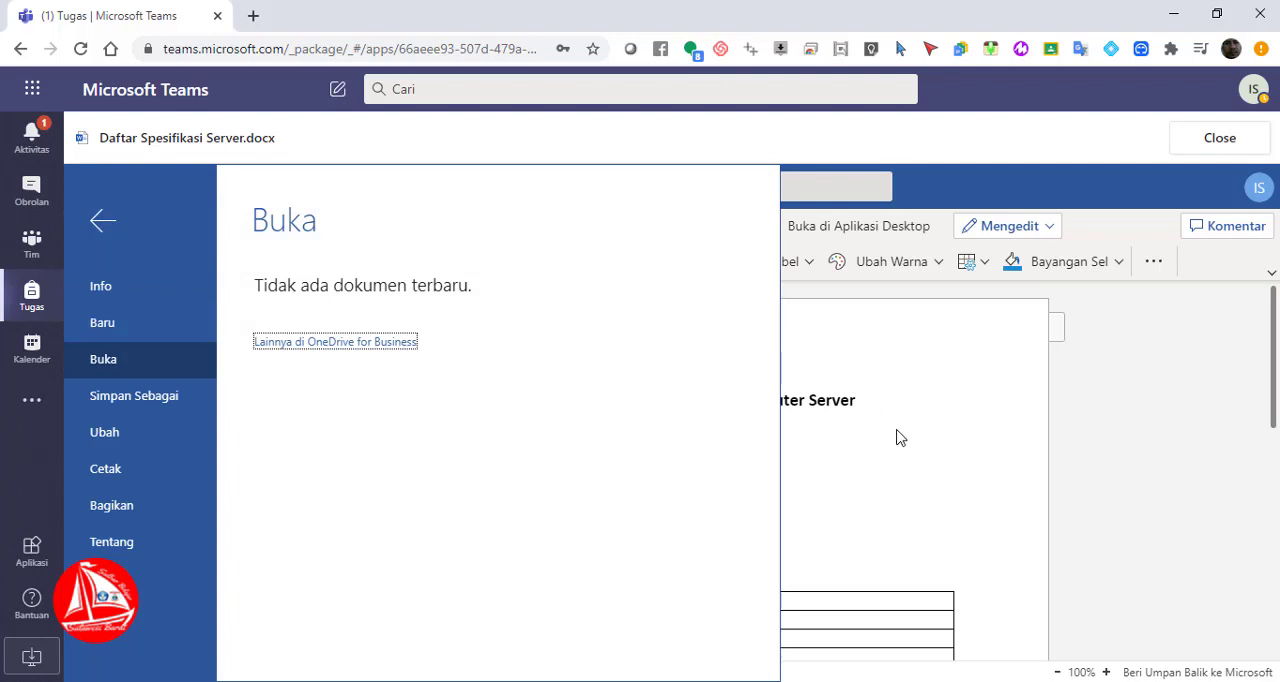
left_click(940, 479)
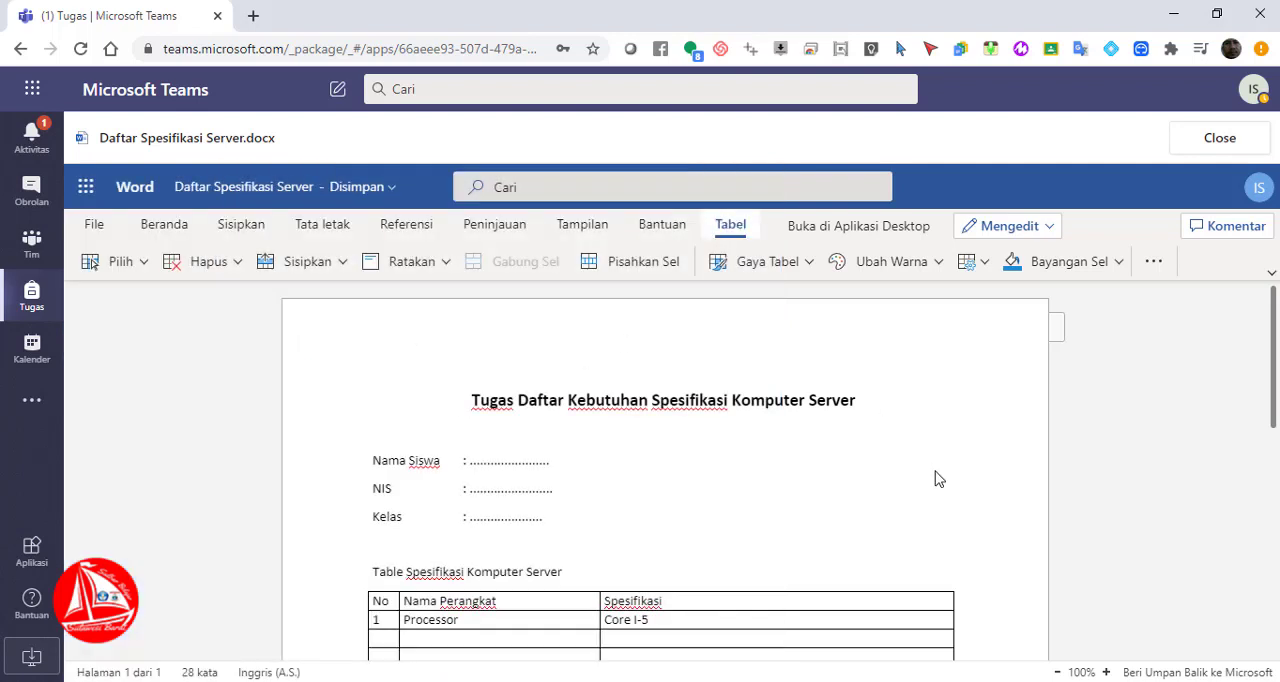
left_click(1239, 153)
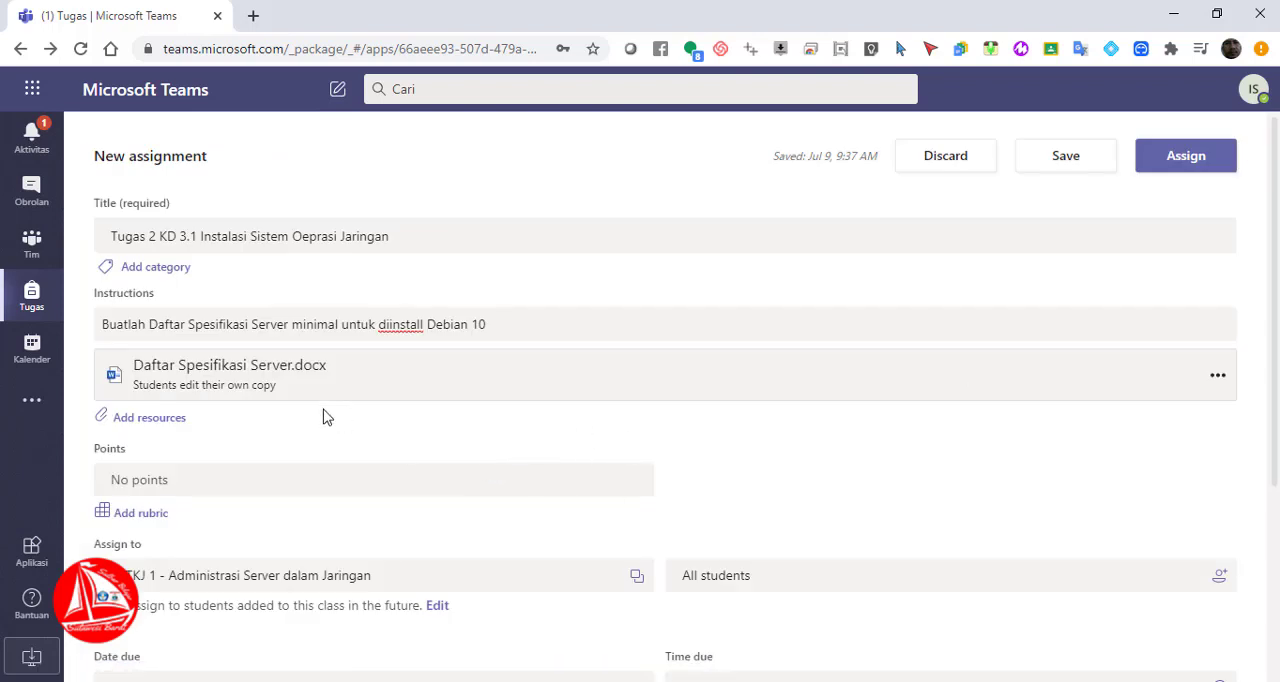
scroll(318, 585, "down", 1)
left_click(244, 424)
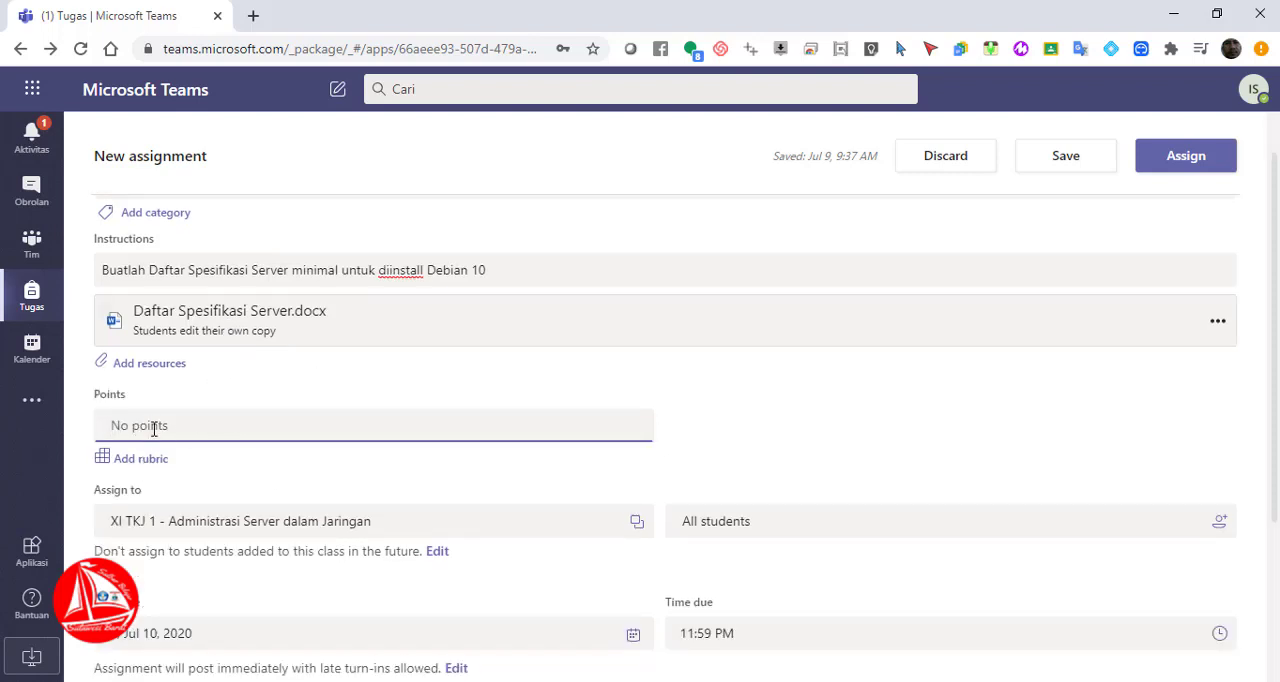
type("100")
key("BackSpace")
Open the assignment's rubric selection and delete the existing rubric "Daftar Table Spesifikasi Kebutuhan Perangkat"
left_click(146, 462)
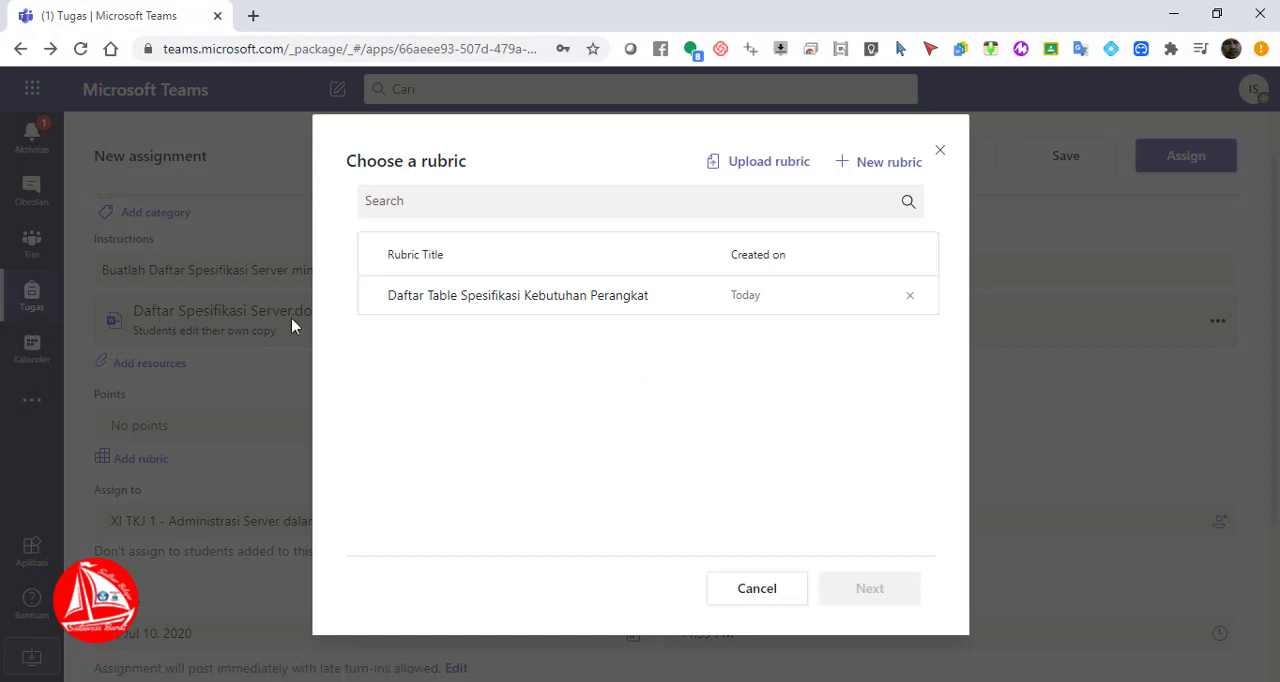
left_click(909, 296)
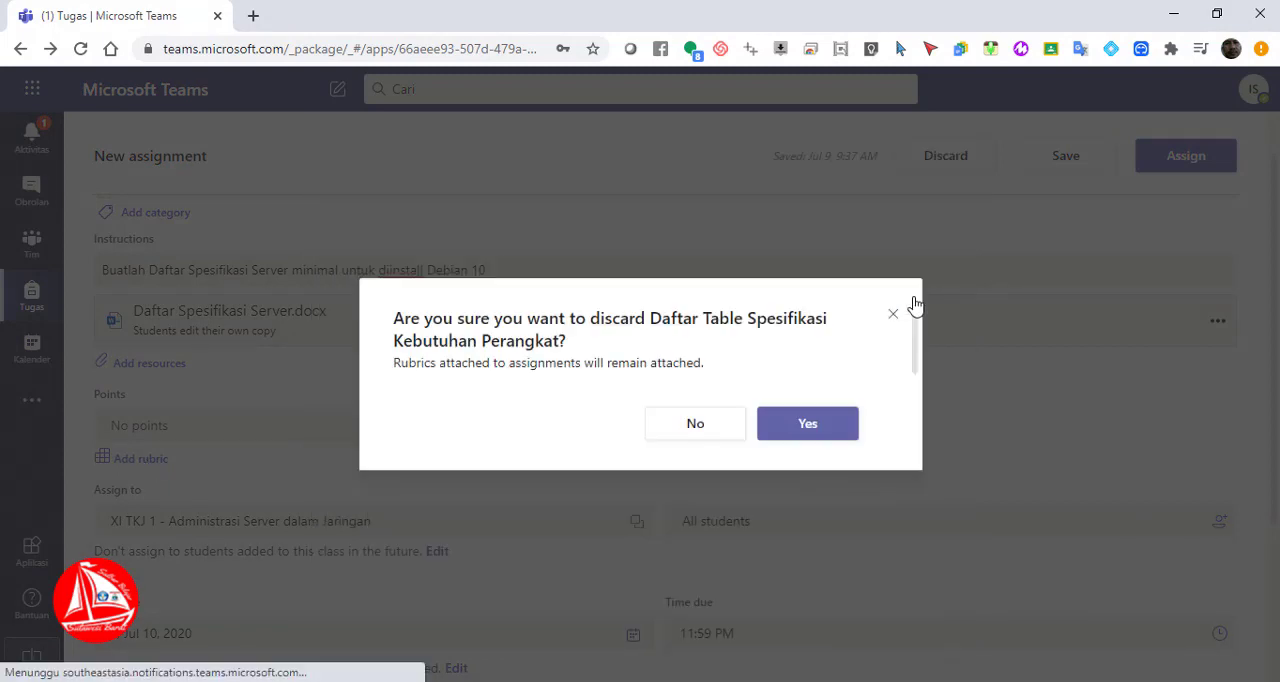
left_click(792, 433)
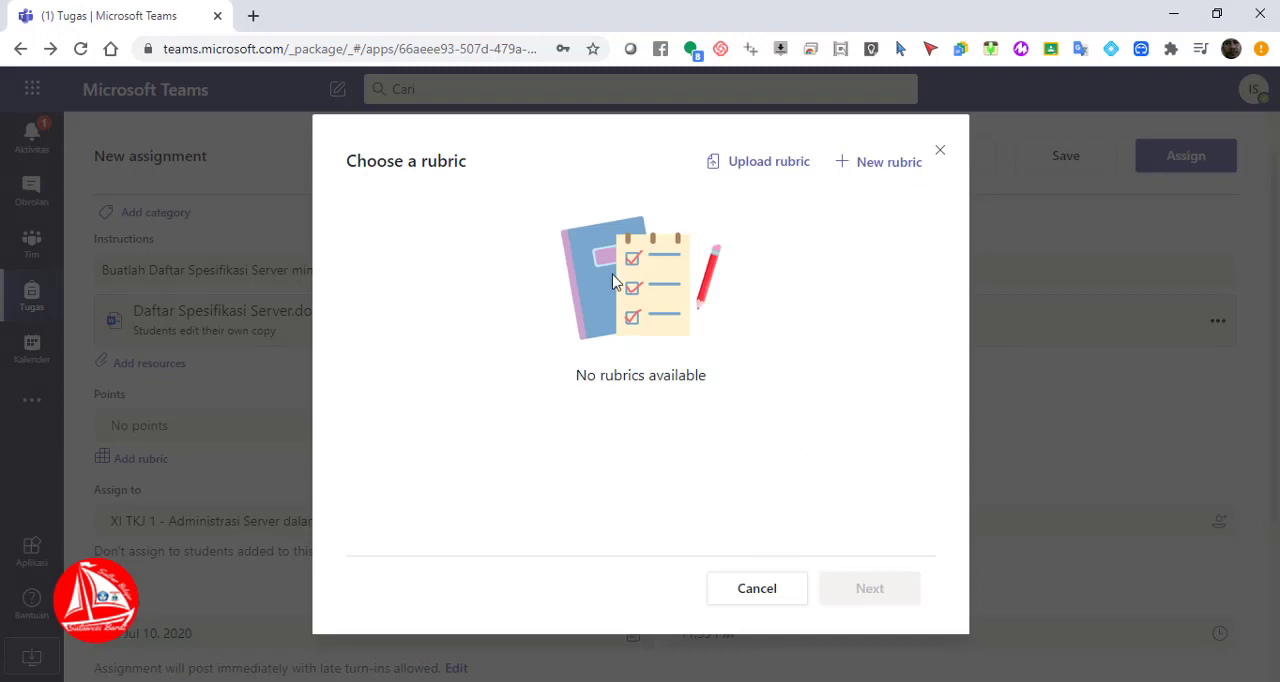
Start a new rubric for the assignment and enable points for its grading levels
left_click(886, 165)
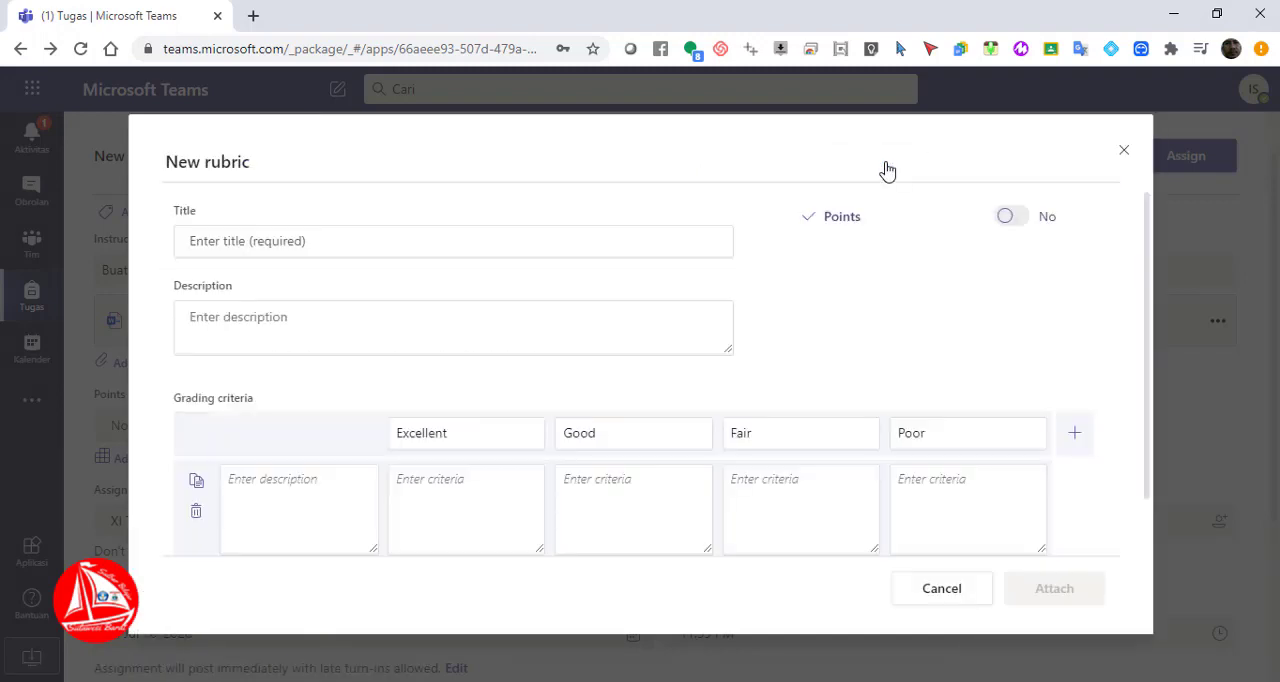
left_click(607, 237)
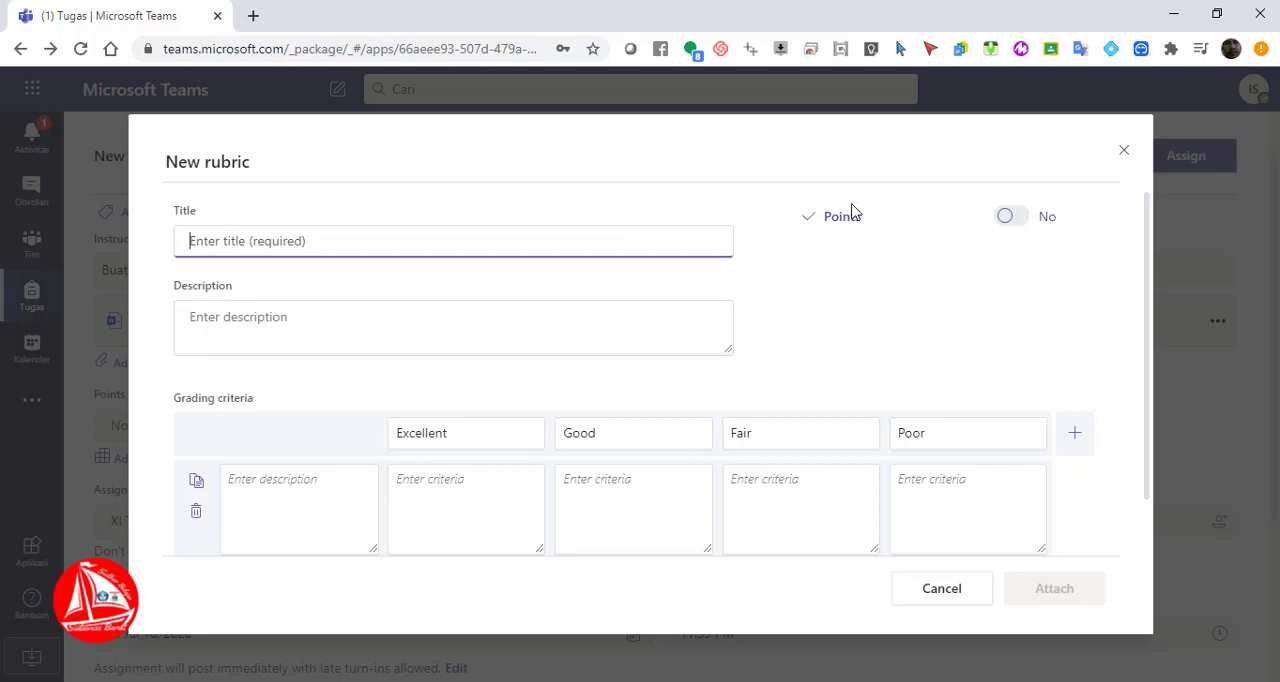
left_click(1012, 217)
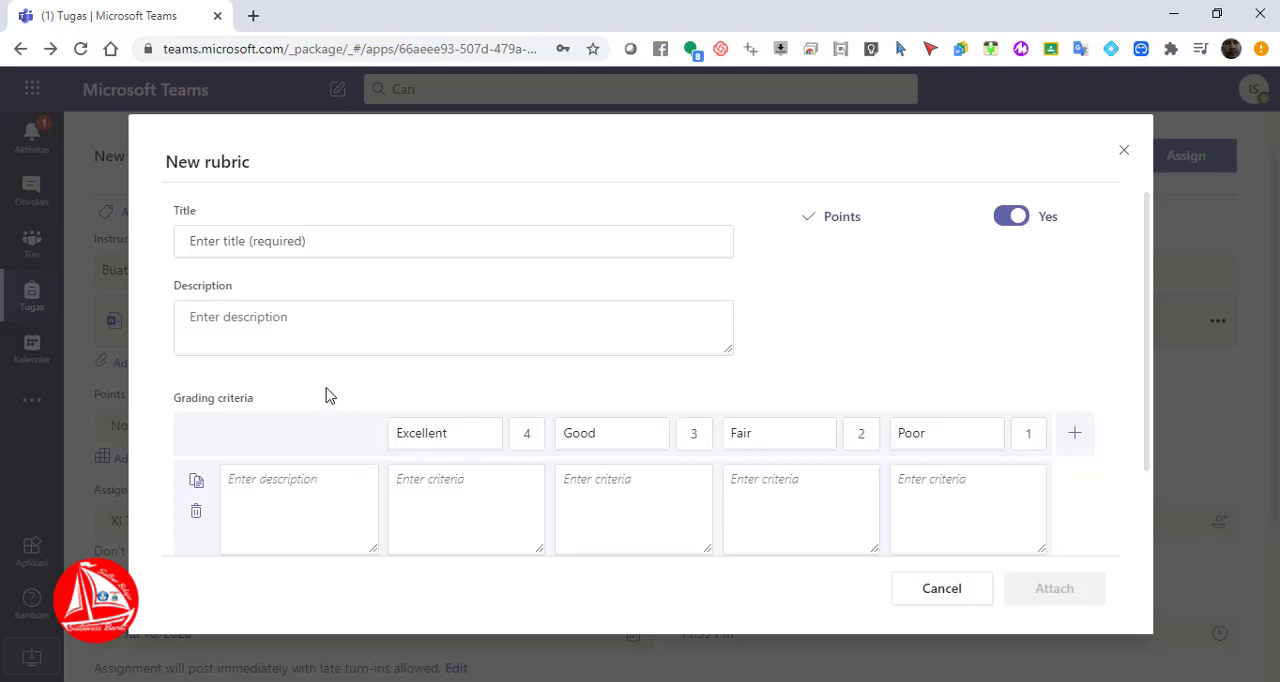
Title the new rubric "Daftar Spesifikasi Kebutuhan Perangkat"
left_click(254, 234)
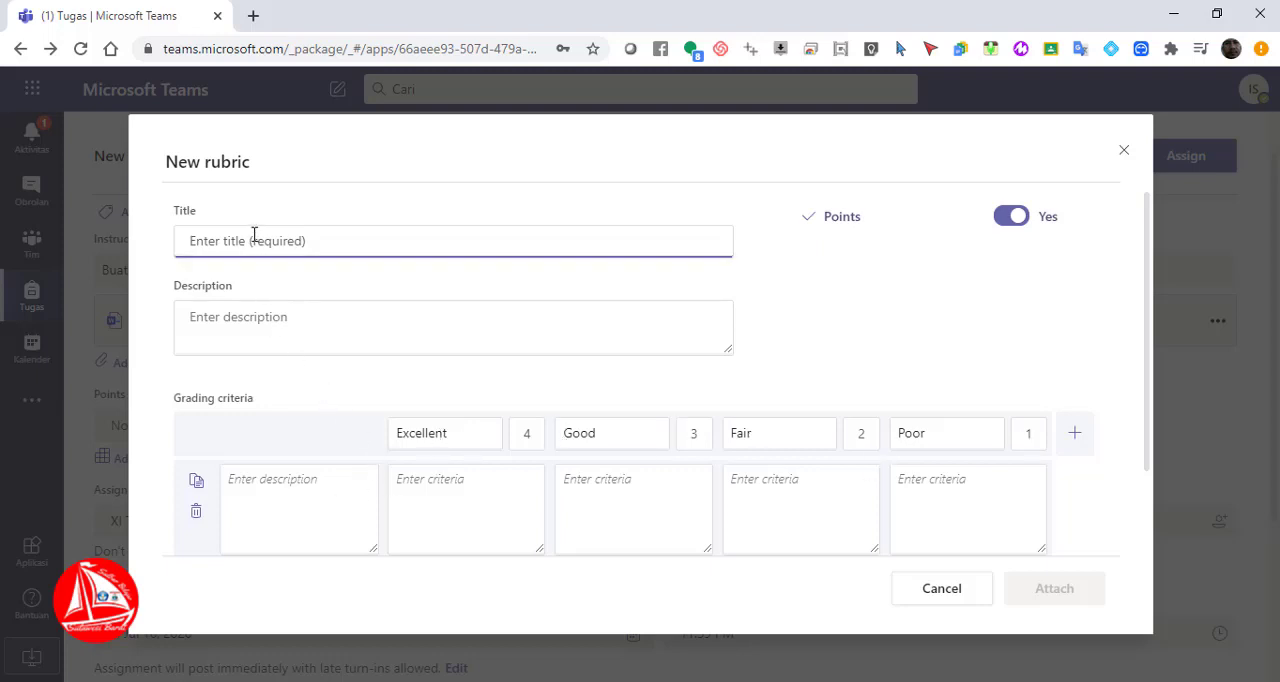
type("Daftar")
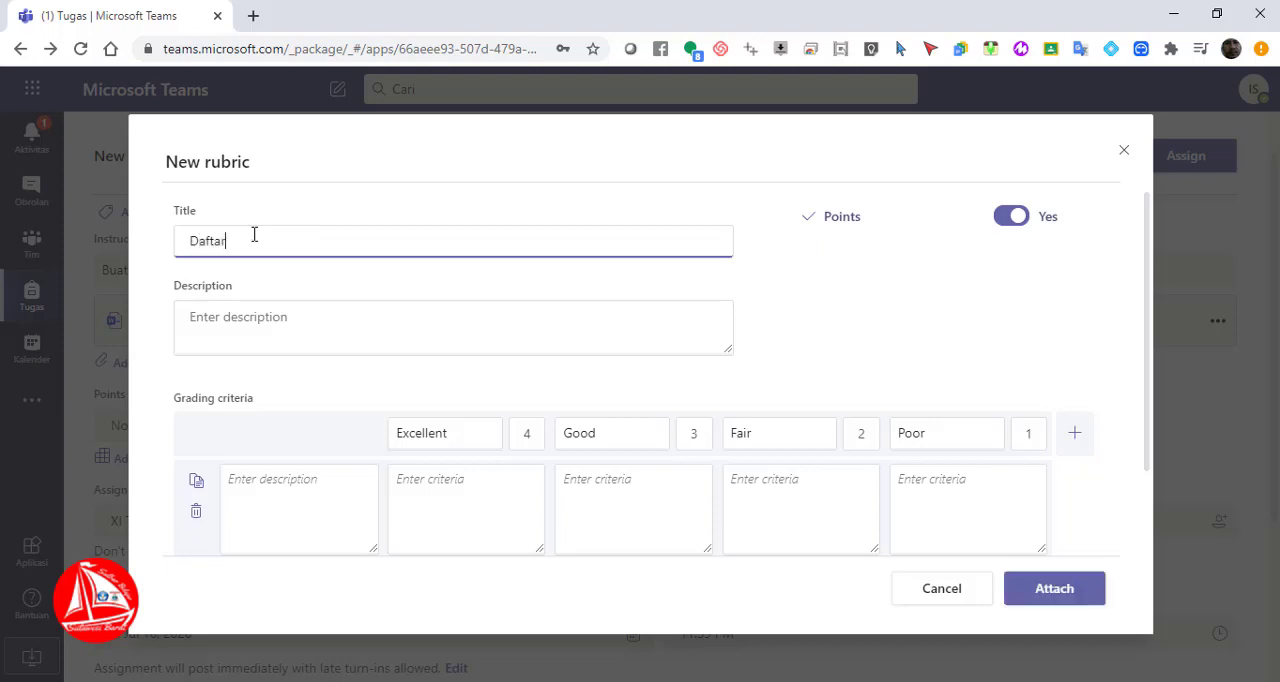
type(" Spesifia")
type("ksi")
type("kasi Kebuta")
type("ha")
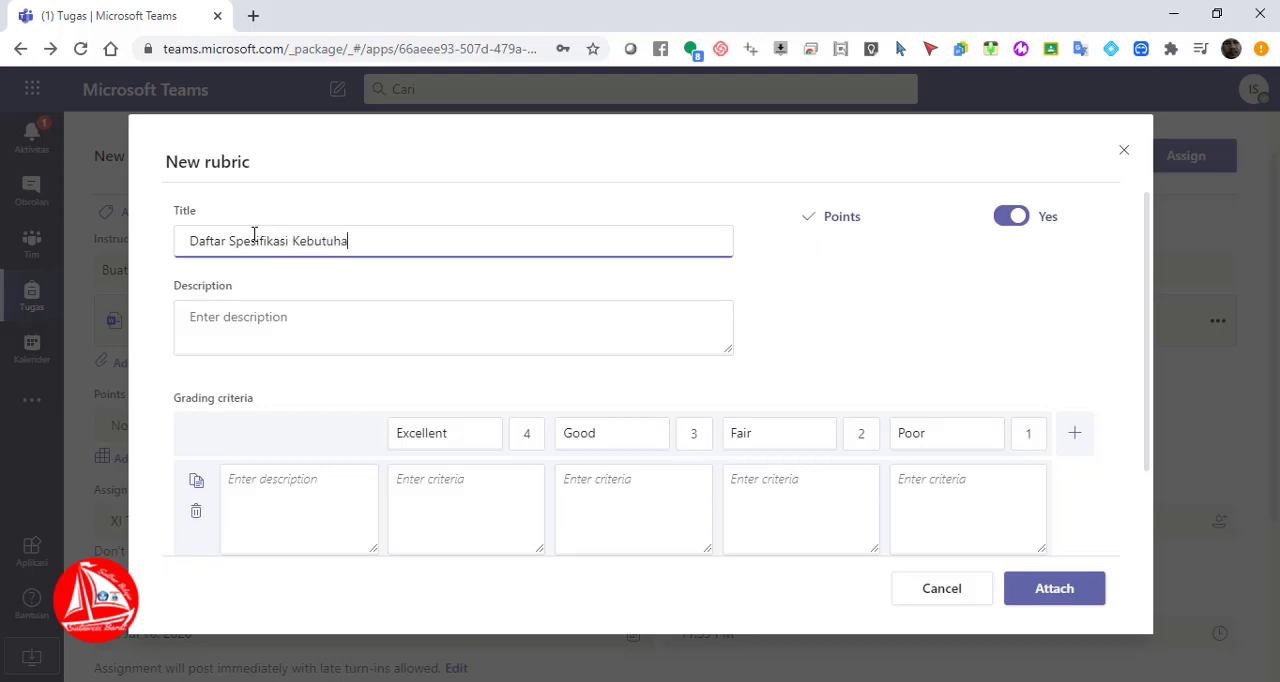
type("n Perangkat")
Copy the rubric title into the rubric's description
key("ctrl+a")
key("ctrl+c")
left_click(260, 323)
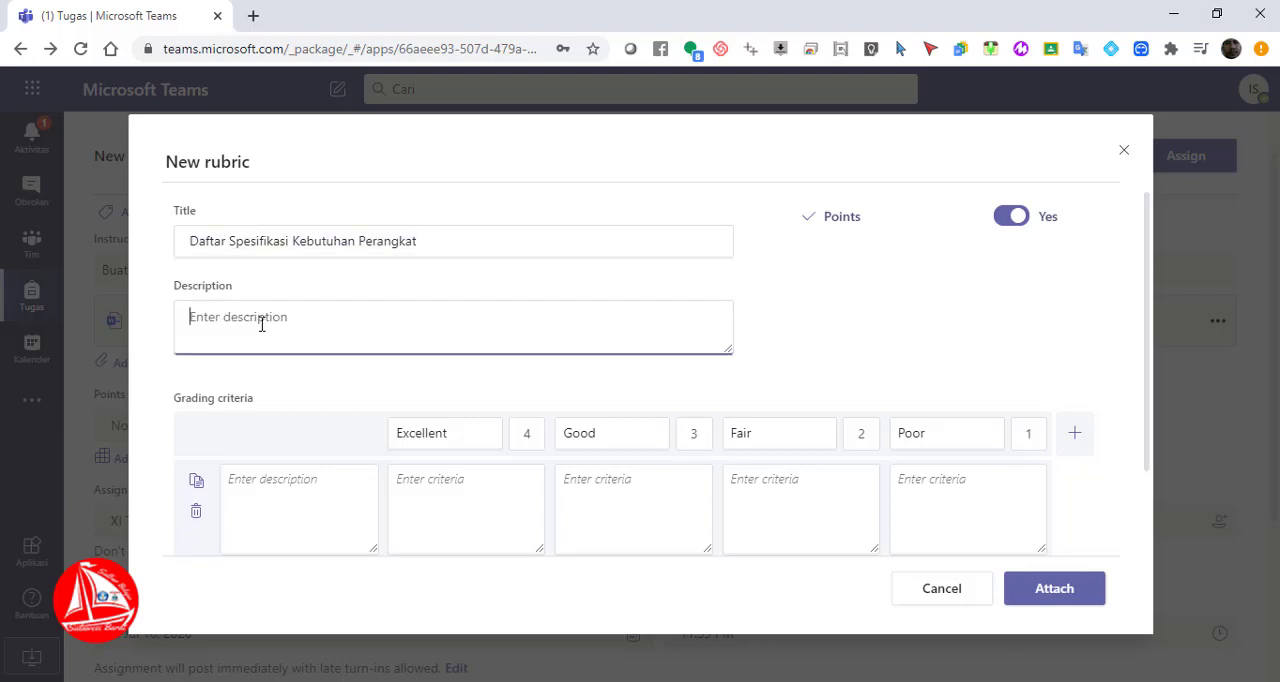
key("ctrl+v")
Describe the first grading criterion row as "Kebutuhan Perangkat"
left_click(264, 500)
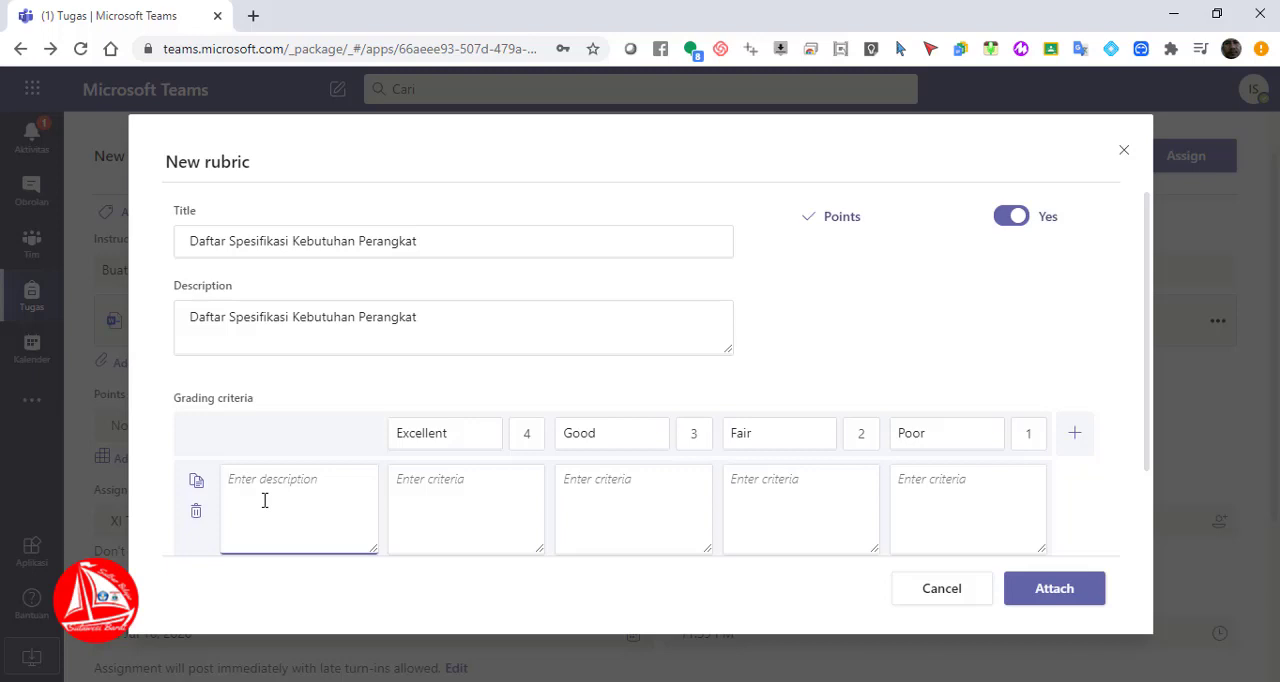
type("K")
type("ele")
type("ngkapan")
key("BackSpace")
key("BackSpace")
key("BackSpace")
key("BackSpace")
key("BackSpace")
key("BackSpace")
type("eubu")
key("BackSpace")
type("butuhan Perangkat")
Rename the highest grading level, worth 4 points, to "Excelent"
left_click(474, 491)
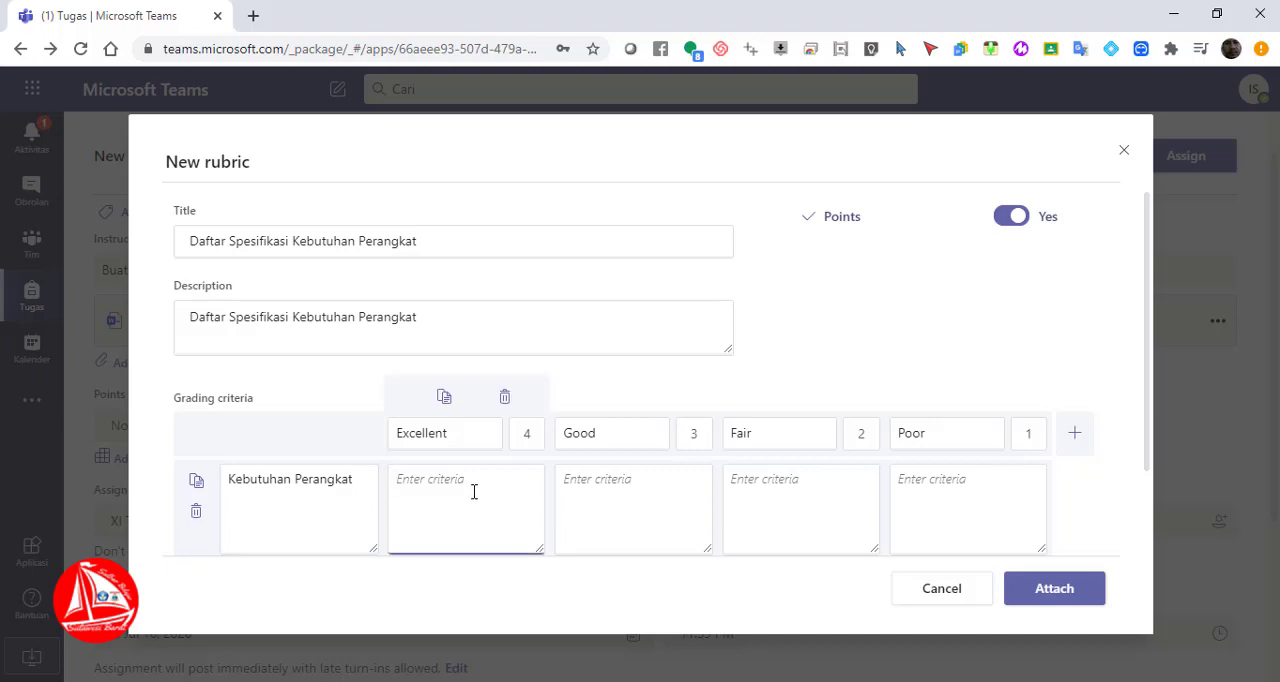
left_click(465, 437)
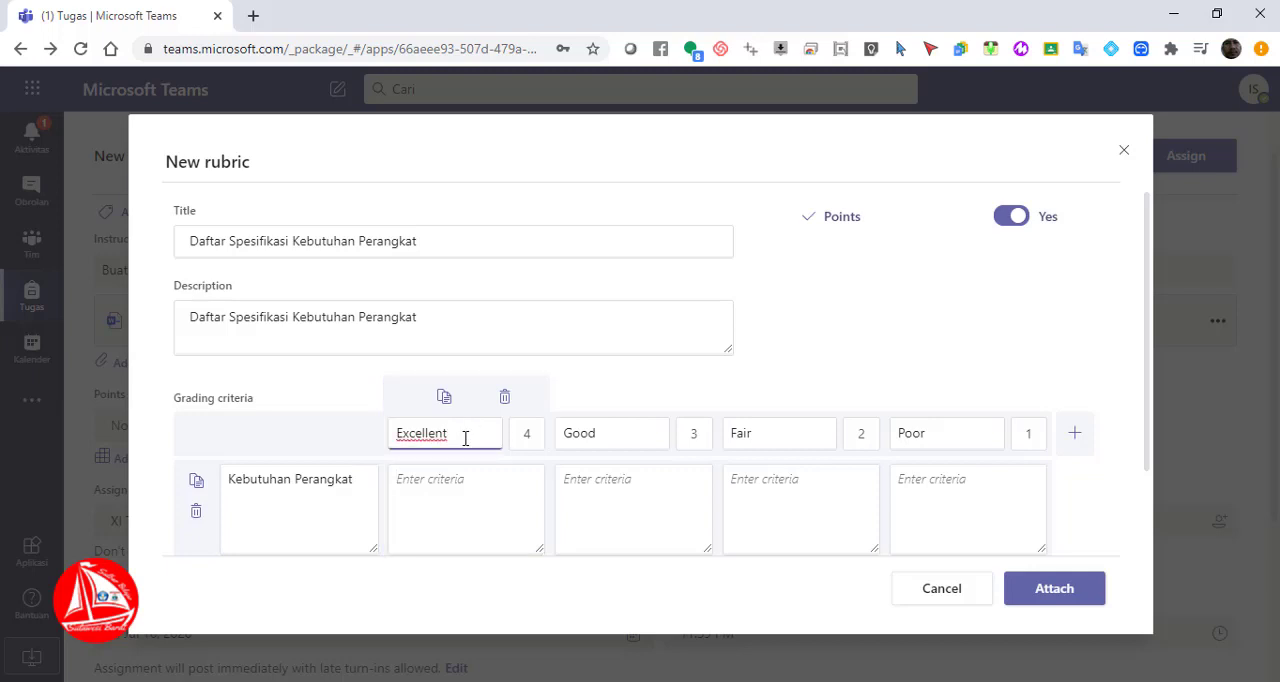
left_click(464, 500)
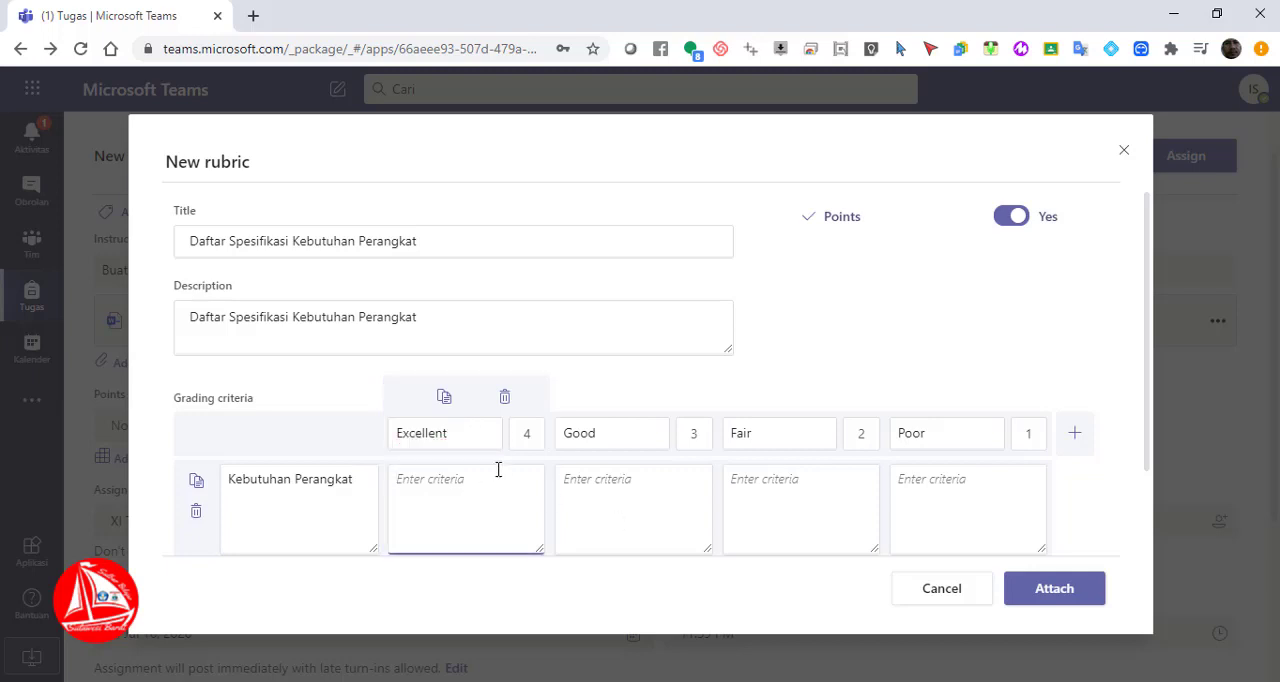
left_click(469, 437)
key("BackSpace")
key("BackSpace")
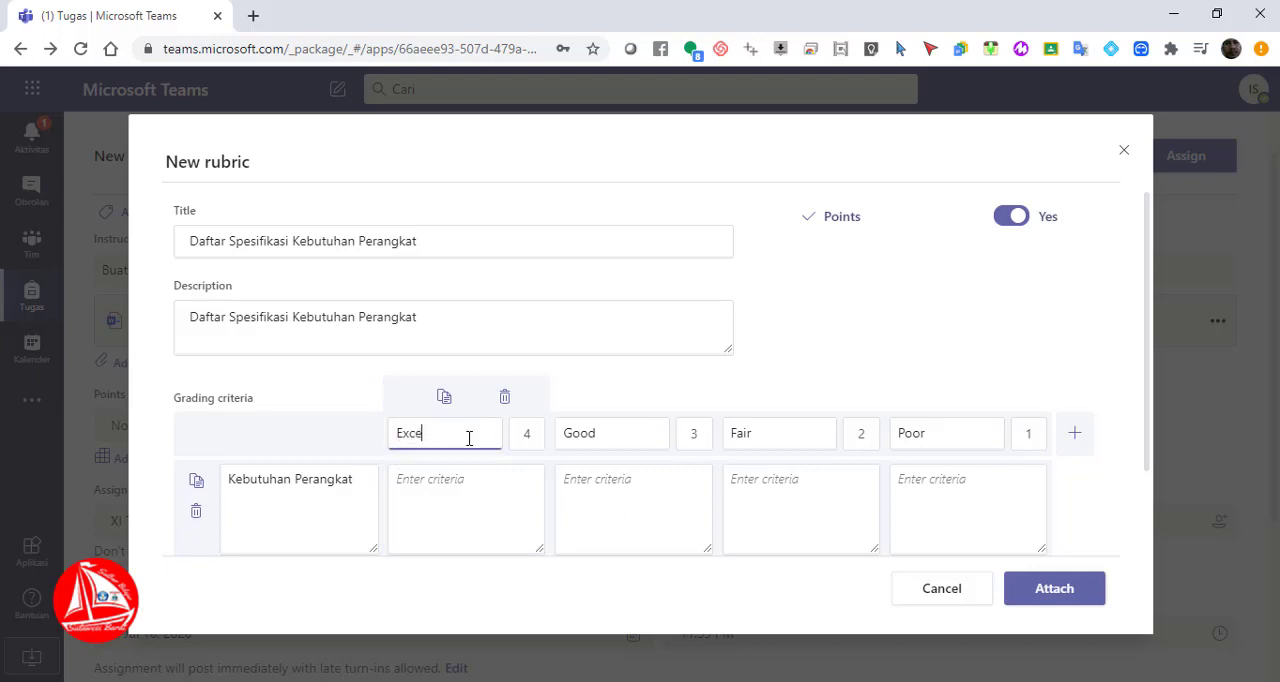
key("BackSpace")
key("BackSpace")
key("BackSpace")
key("BackSpace")
type("Excle")
key("BackSpace")
key("BackSpace")
type("elent")
Enter "Daftar kebutuhan sudah memenuhi standar perangkat Komputer Server" as the Kebutuhan Perangkat criteria for the Excelent level
left_click(481, 495)
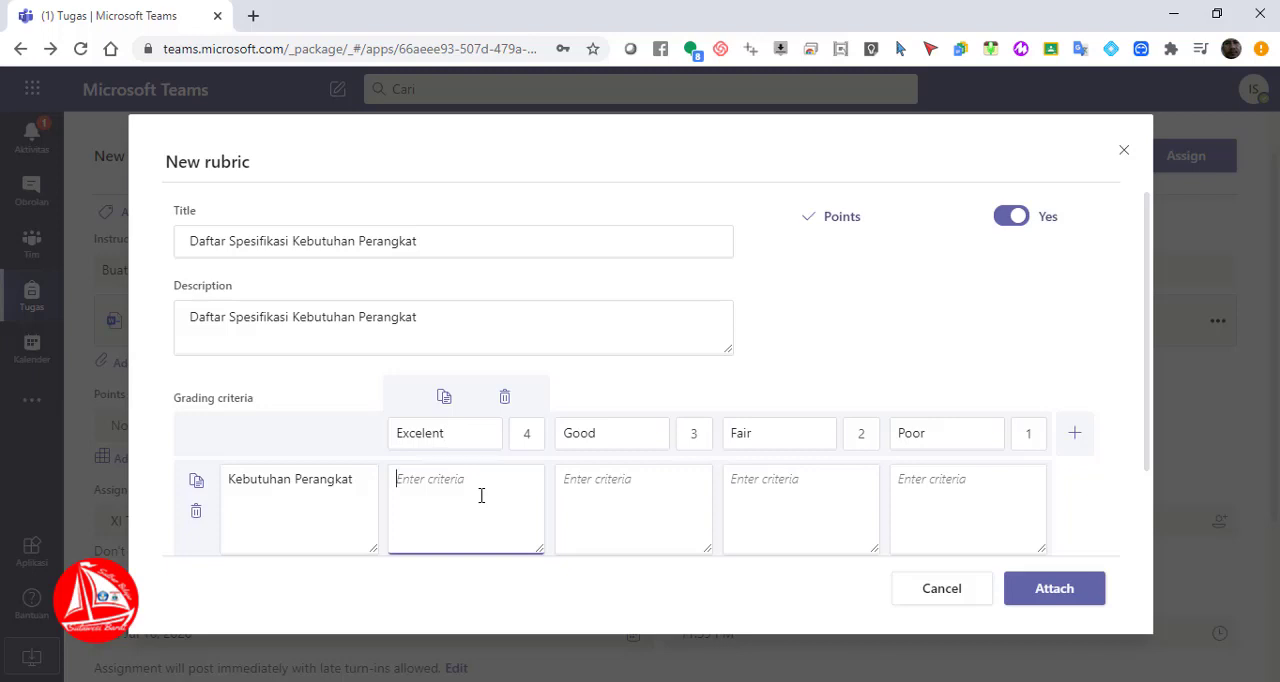
type("S")
key("BackSpace")
type("Kebutu")
key("BackSpace")
key("BackSpace")
key("BackSpace")
key("BackSpace")
key("BackSpace")
key("BackSpace")
type("Daftar kebutuhan sudah memenuhi")
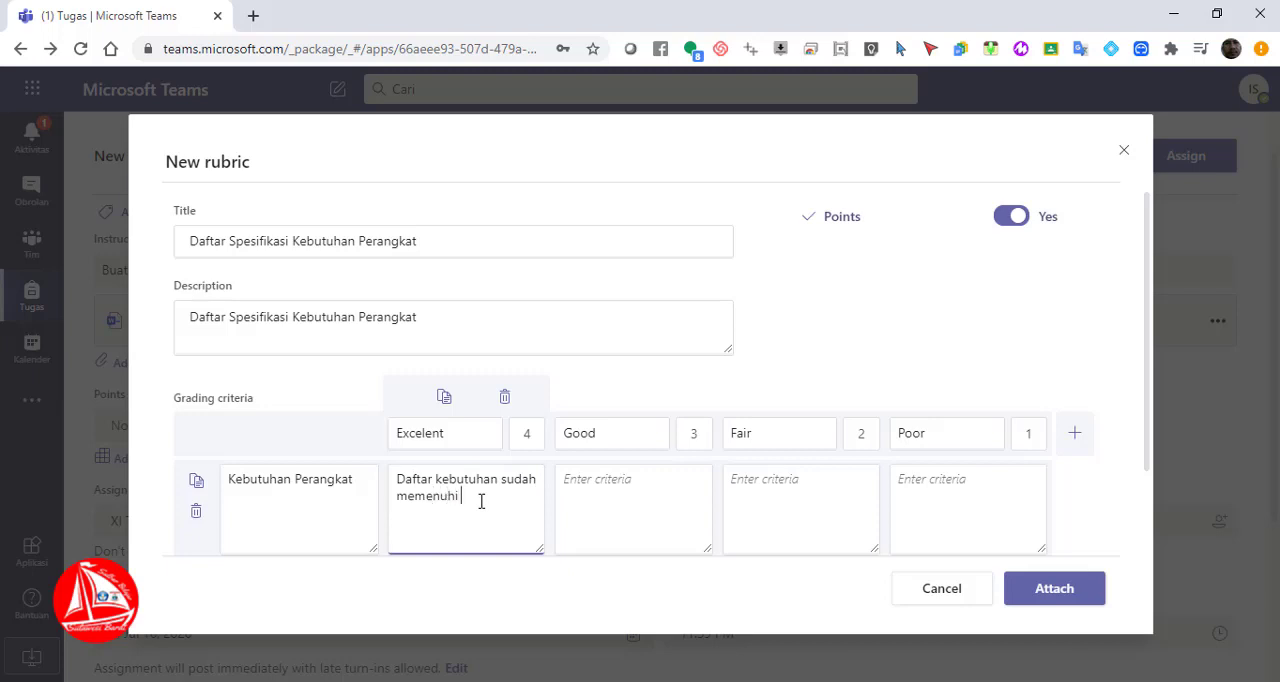
type(" standar perak")
key("BackSpace")
type("ngka")
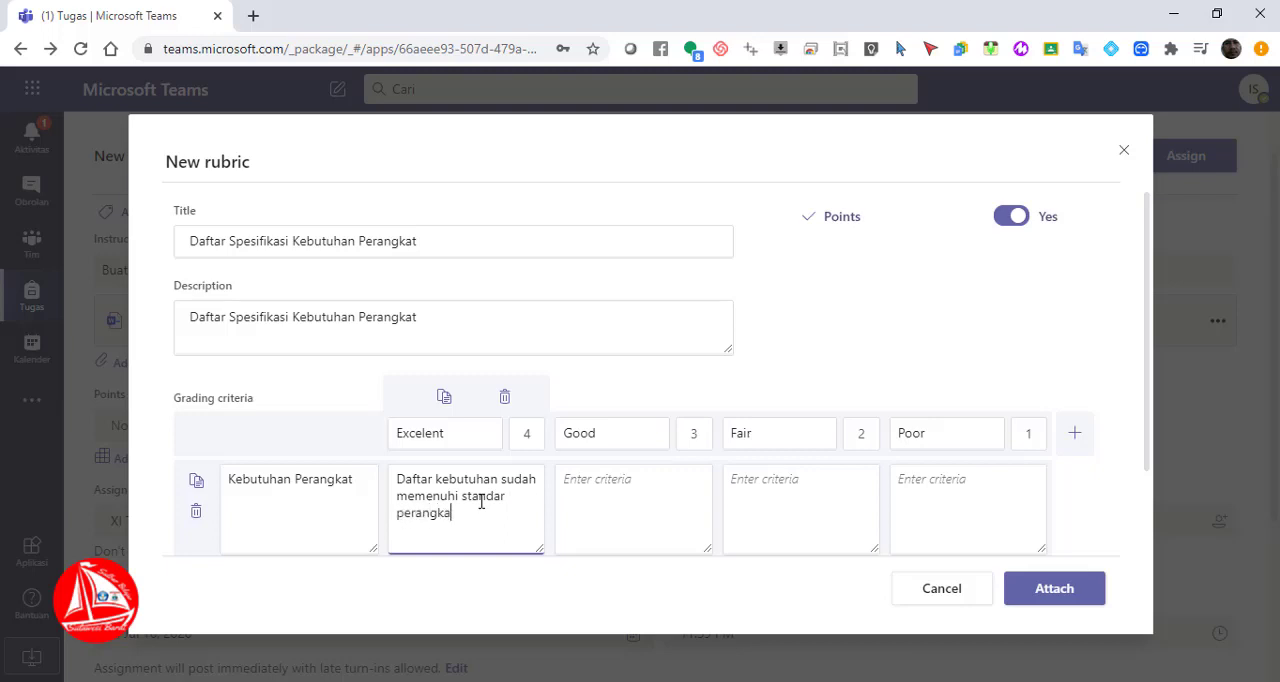
type("t Komputer Server")
Enter "Sebagian Besar memenuhi kebutuhan standar perangkat Komputer Server" as the Kebutuhan Perangkat criteria for the Good level
left_click(608, 500)
type("S")
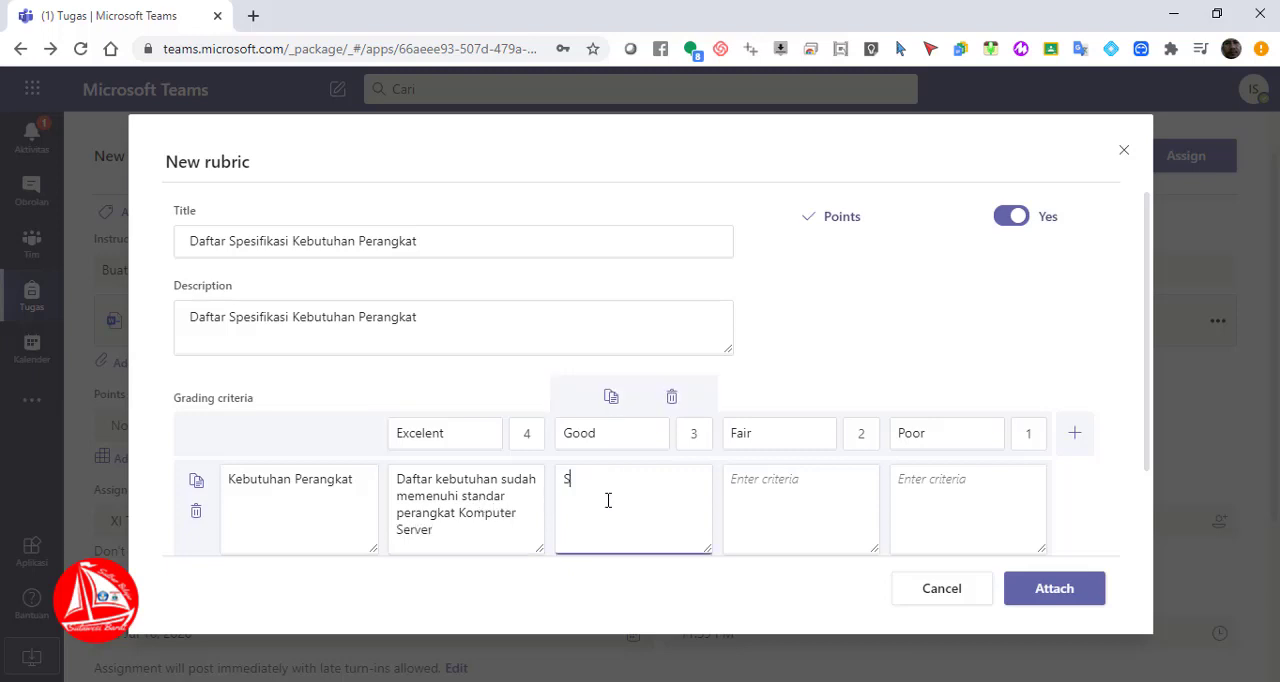
type("ebagian Besar memenuhi kebutuhan")
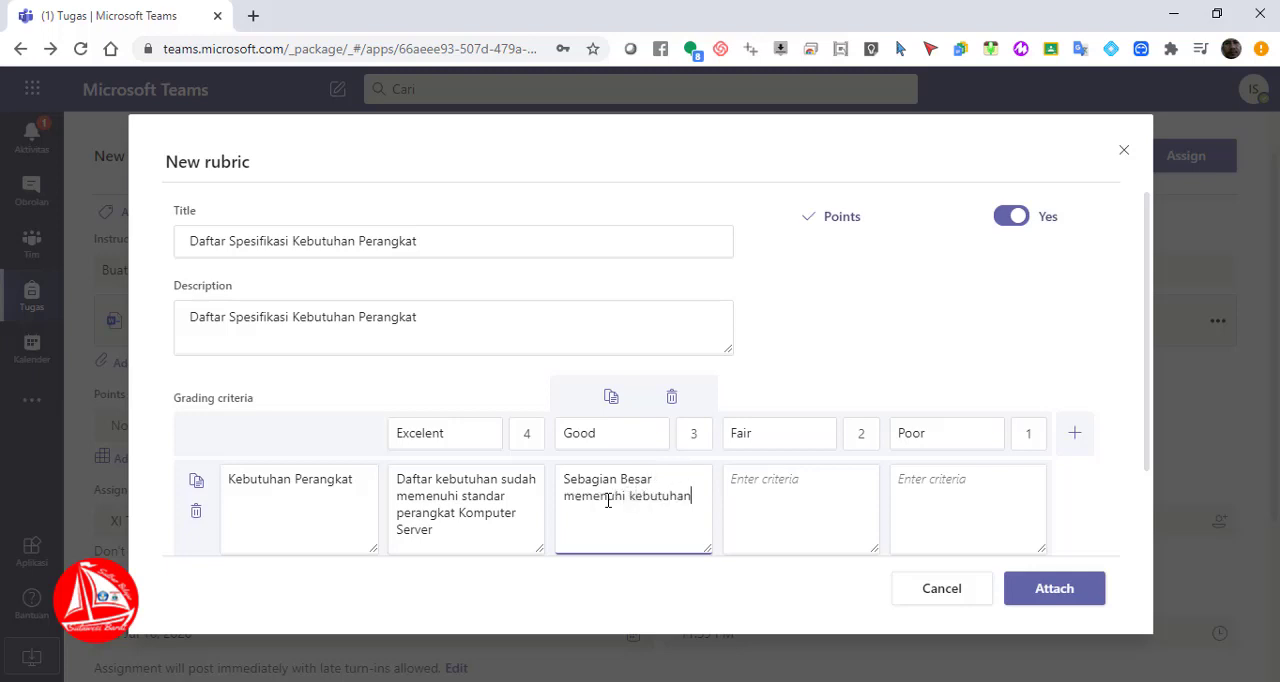
type(" standar")
key("BackSpace")
key("BackSpace")
type("dar perangkat Kompute")
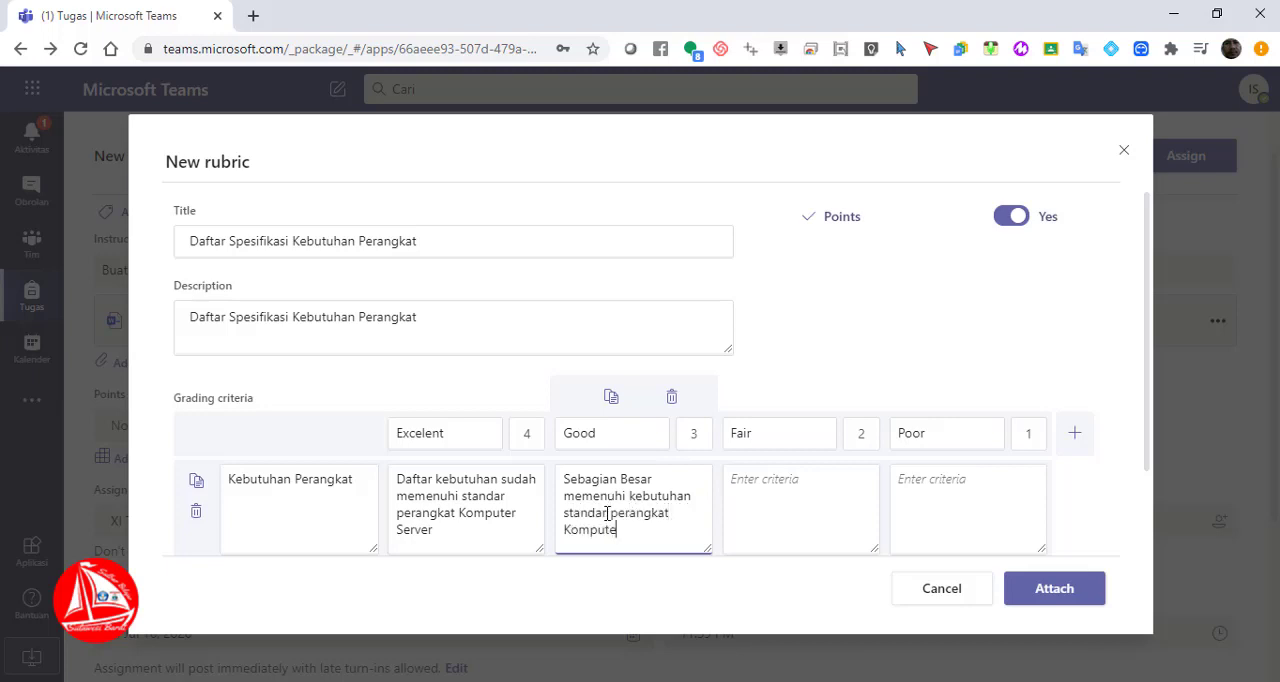
type("rs")
key("BackSpace")
type("Sever")
key("BackSpace")
key("BackSpace")
key("BackSpace")
type("rver")
Enter "Sebagian Kecil memenuhi standar kebutuhan perangkat komputer server" as the Kebutuhan Perangkat criteria for the Fair level
key("Tab")
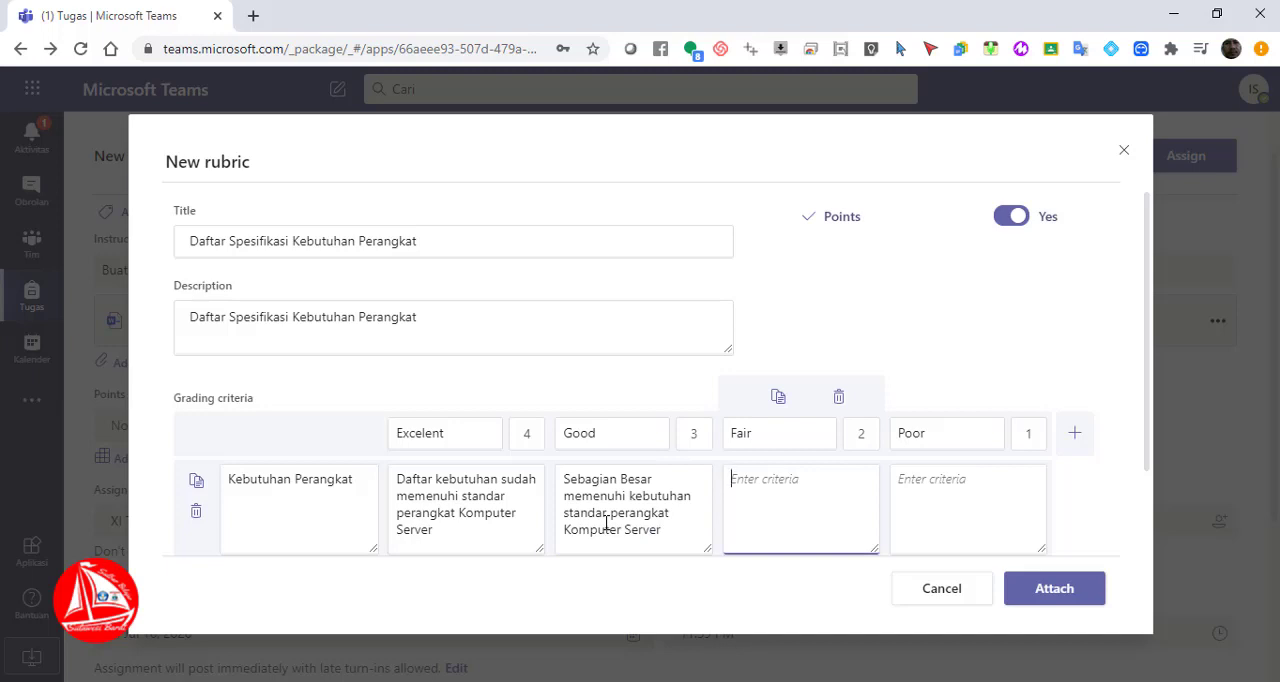
type("Sebagian Kecil memenuh")
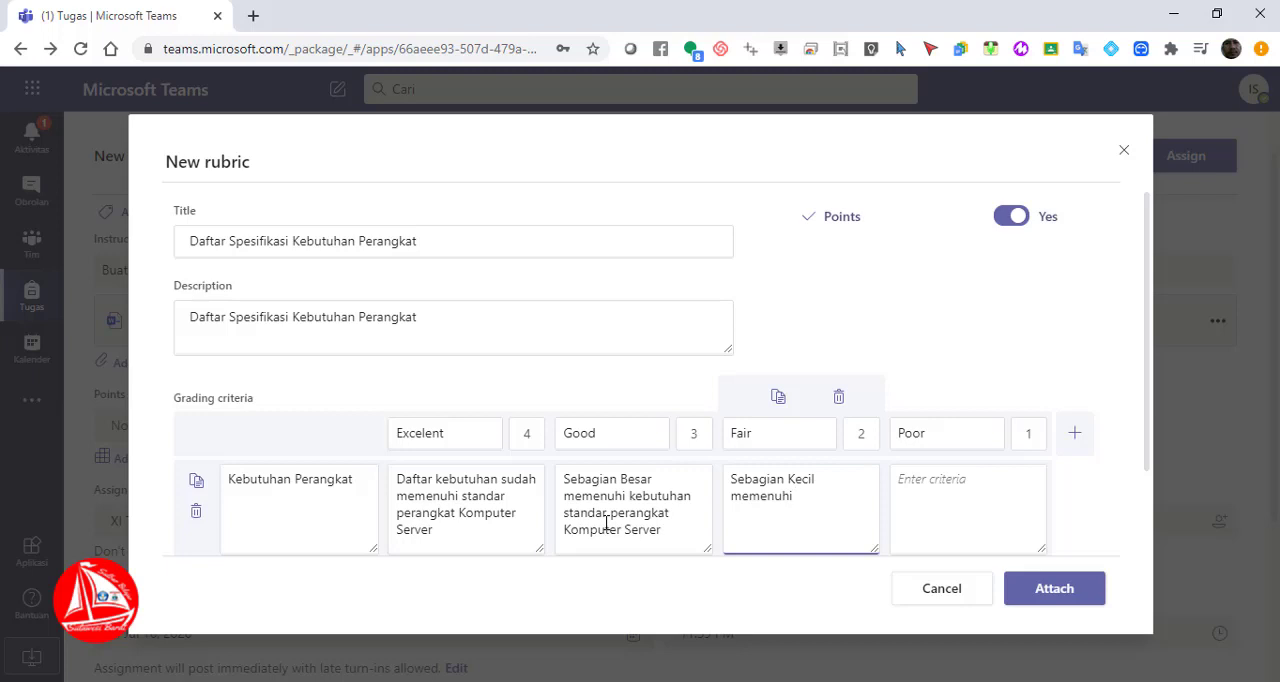
type("i standar kebu")
type("ru")
key("BackSpace")
key("BackSpace")
type("tua")
type("an per")
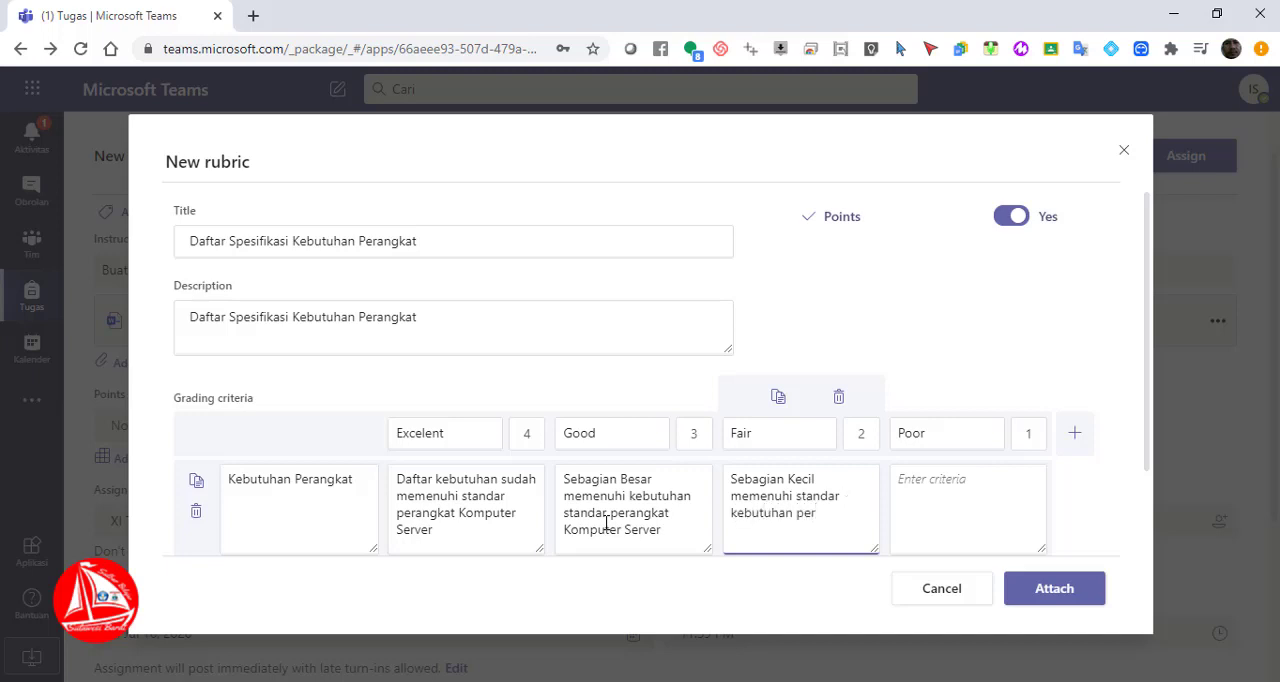
type("angkat komputer server")
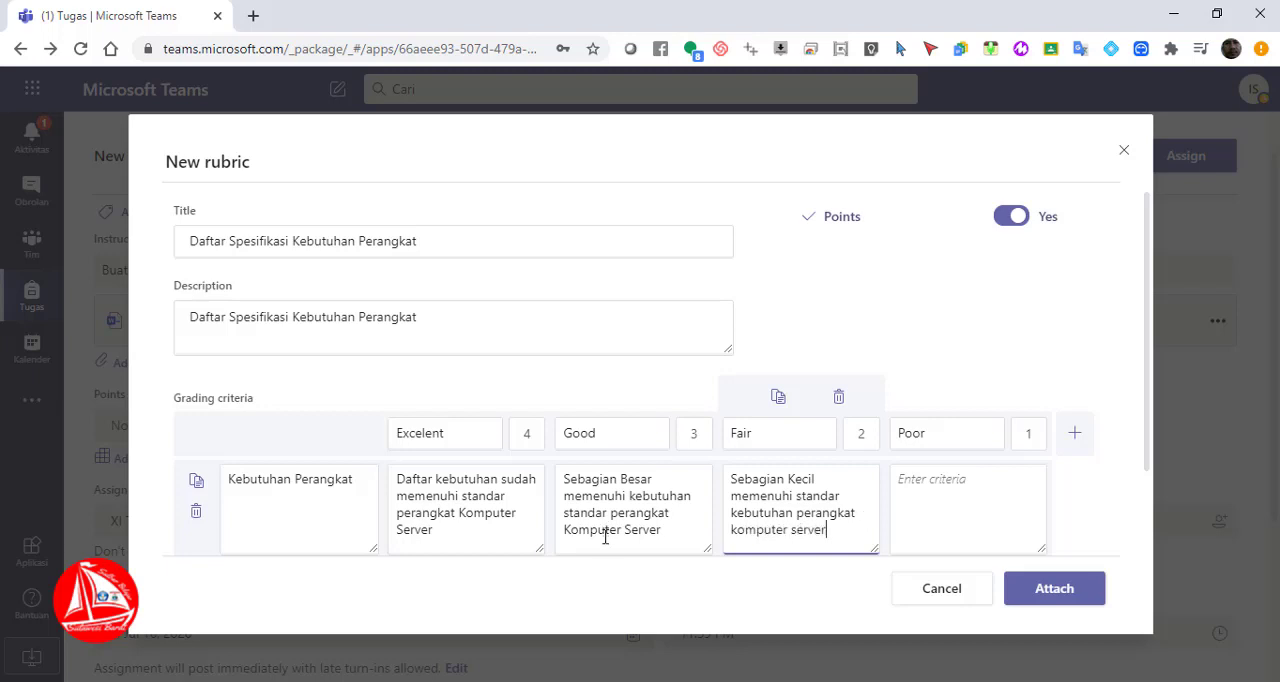
Enter "Tidak memenuhi standar kebutuhan perangkat komputer server" as the Kebutuhan Perangkat criteria for the Poor level
key("Tab")
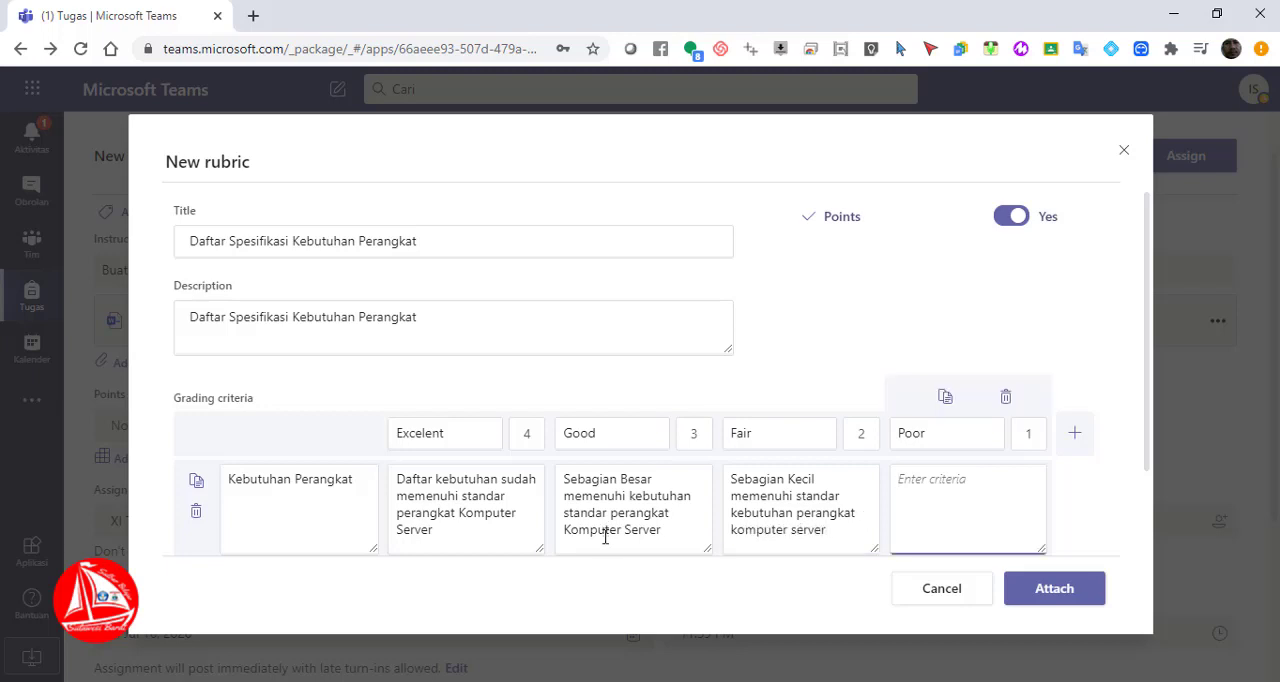
type("Tidak ada yang meme")
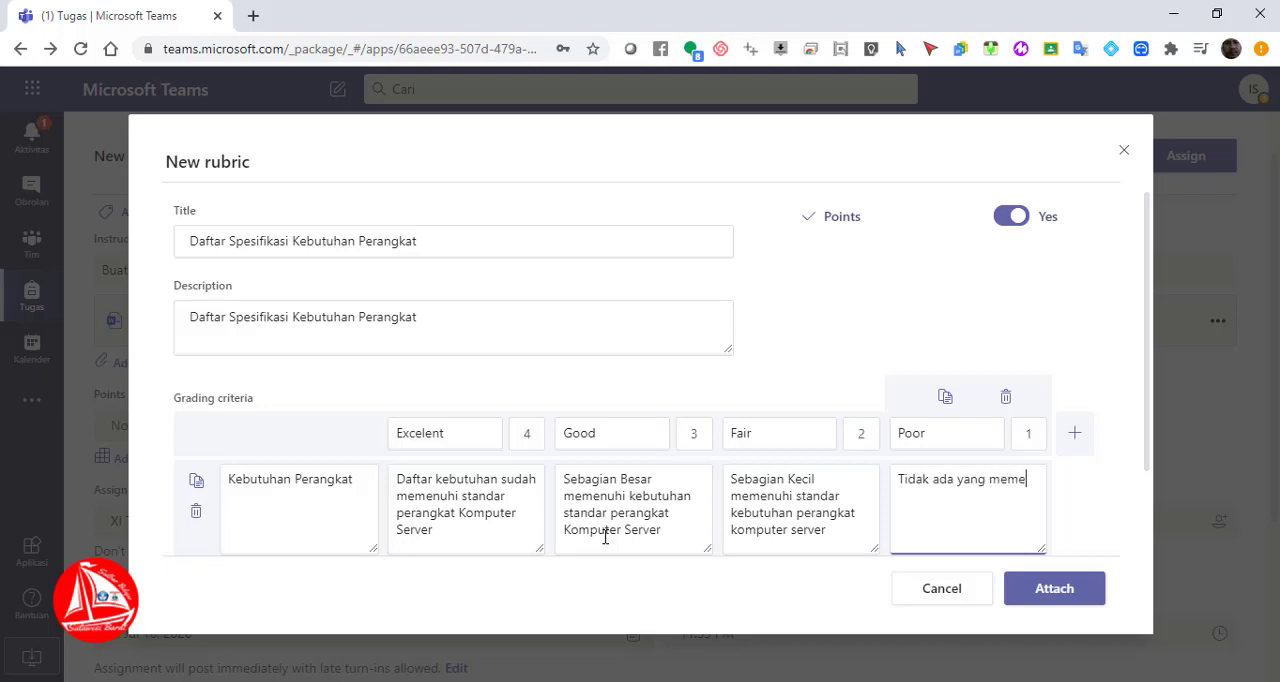
key("BackSpace")
key("BackSpace")
key("BackSpace")
key("BackSpace")
key("BackSpace")
key("BackSpace")
key("BackSpace")
key("BackSpace")
key("BackSpace")
key("BackSpace")
key("BackSpace")
type("memenuhi se")
key("BackSpace")
type("tandar ke")
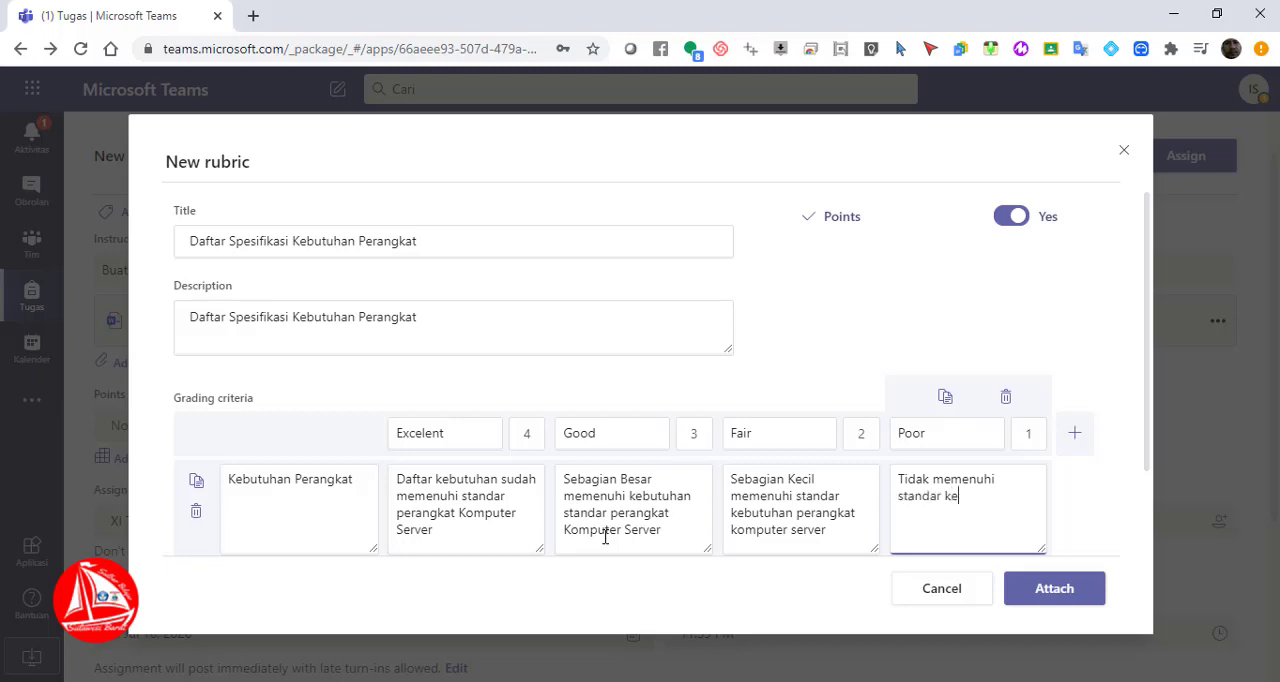
type("butuhan perangkat k")
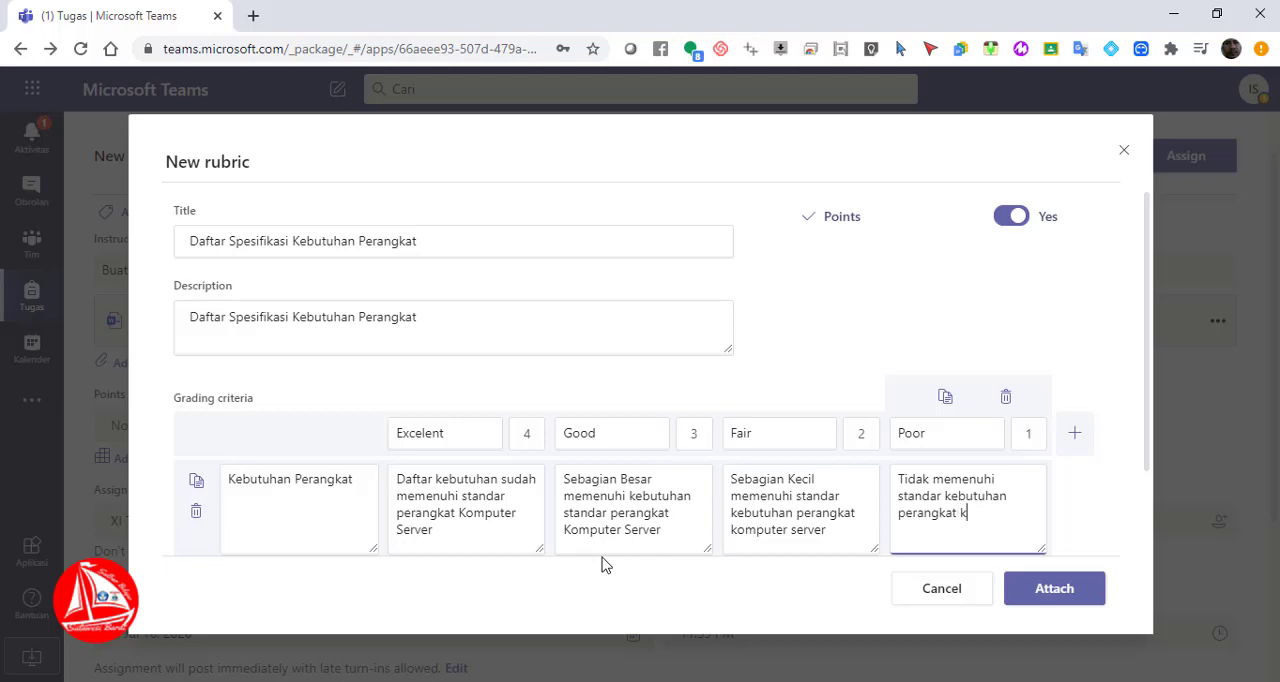
type("omputer server")
Rename the 4-point grading level to "Sangat Lengkap"
left_click(468, 433)
key("BackSpace")
key("BackSpace")
key("BackSpace")
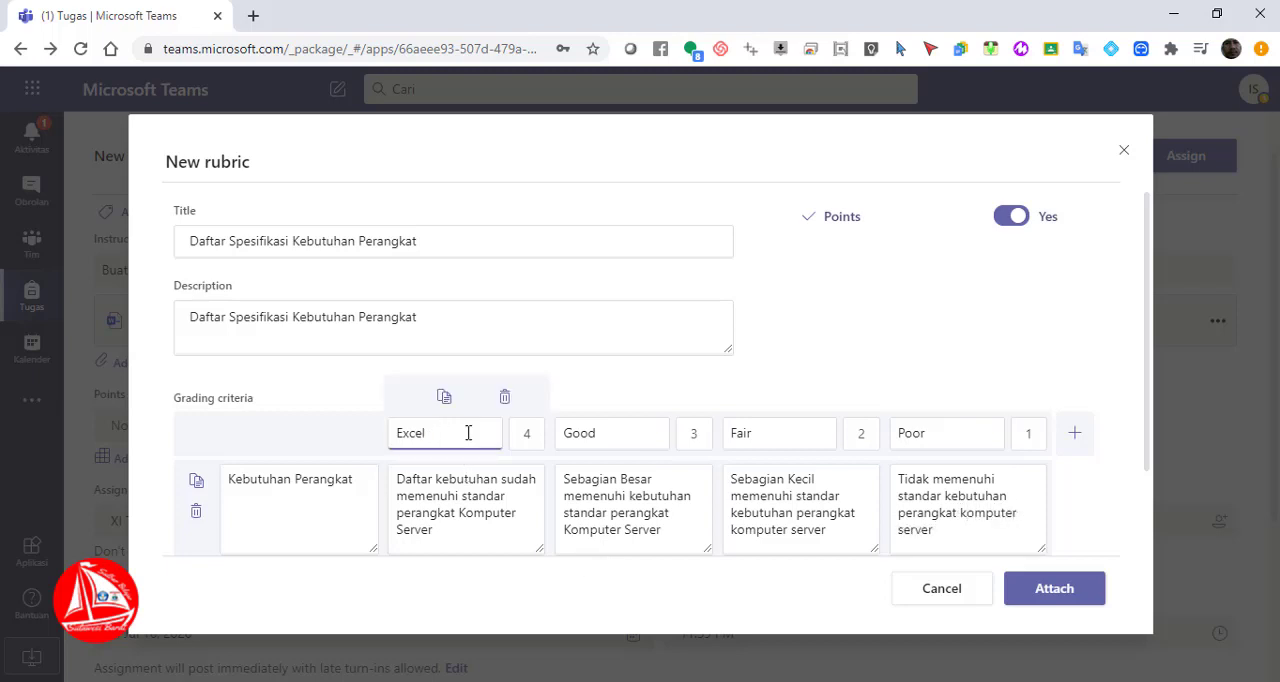
key("BackSpace")
key("BackSpace")
key("BackSpace")
key("BackSpace")
key("BackSpace")
type("Sangat")
key("BackSpace")
type("at Lengkap")
Rename the 3-point grading level to "Lengkap"
left_click(590, 432)
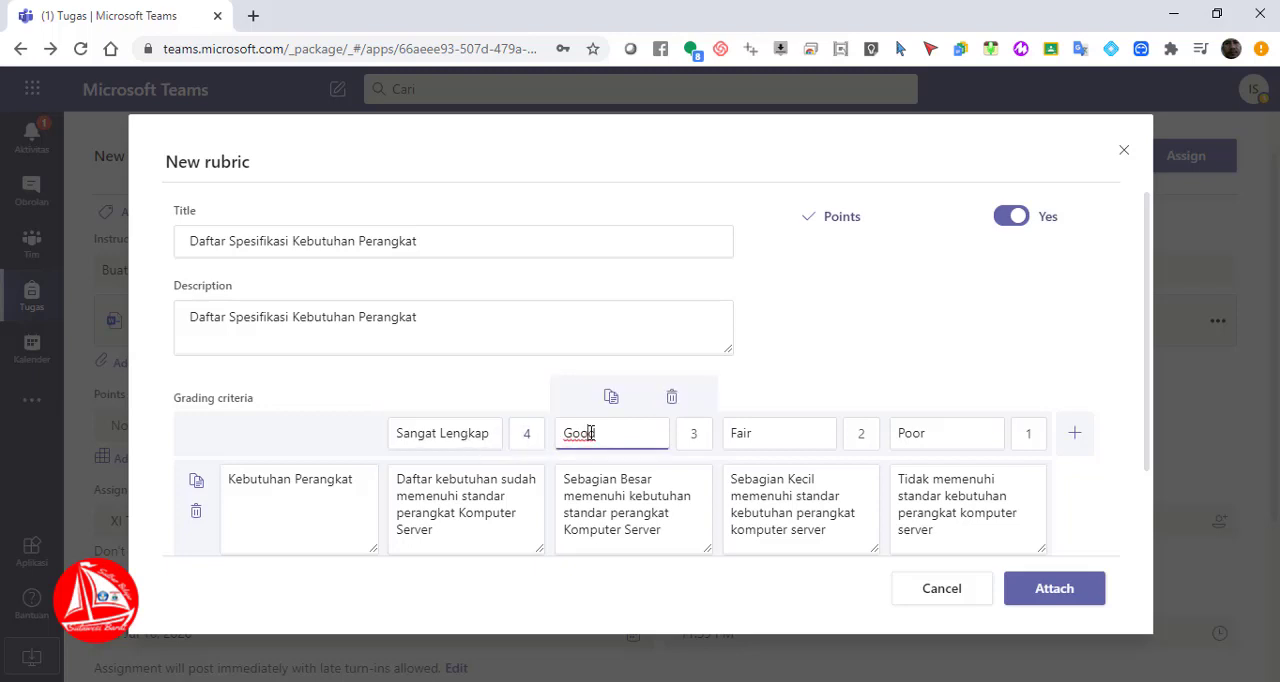
key("BackSpace")
key("BackSpace")
key("BackSpace")
key("BackSpace")
type("Ke")
key("BackSpace")
key("BackSpace")
type("Lengkap")
Rename the 2-point grading level to "Cukup Lengkap"
left_click(803, 430)
key("BackSpace")
key("BackSpace")
key("BackSpace")
key("BackSpace")
type("Cu")
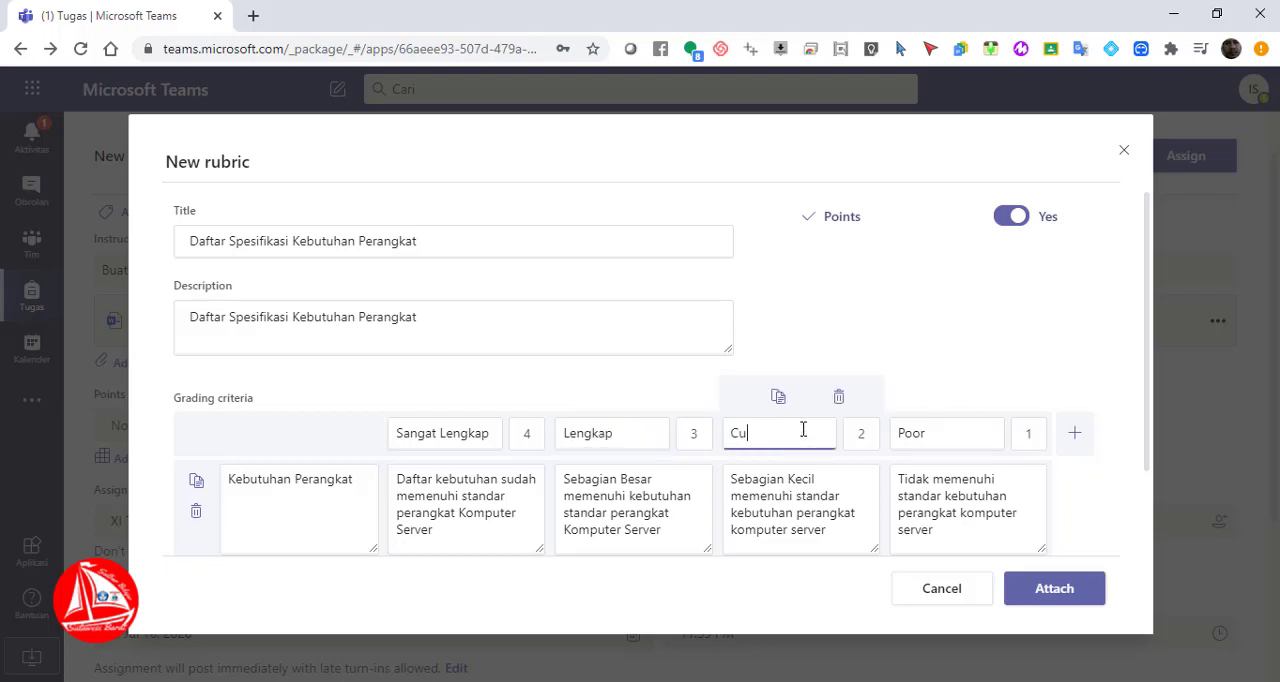
type("kup Lengkap")
Rename the lowest grading level, worth 1 point, to "Tidak Lengkap"
left_click(967, 430)
key("BackSpace")
key("BackSpace")
key("BackSpace")
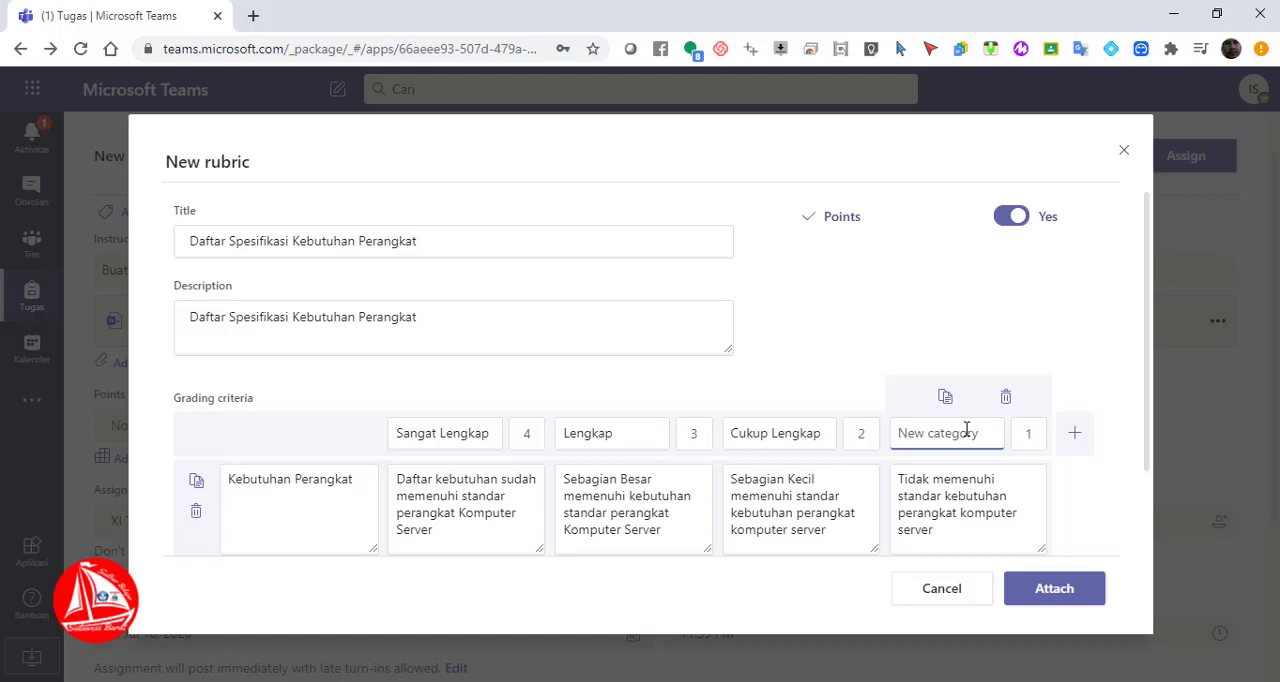
type("Tidak len")
key("BackSpace")
key("BackSpace")
key("BackSpace")
key("BackSpace")
type("Lengkap")
Change the name of the 4-point grading level to "Lengkap"
left_click(494, 436)
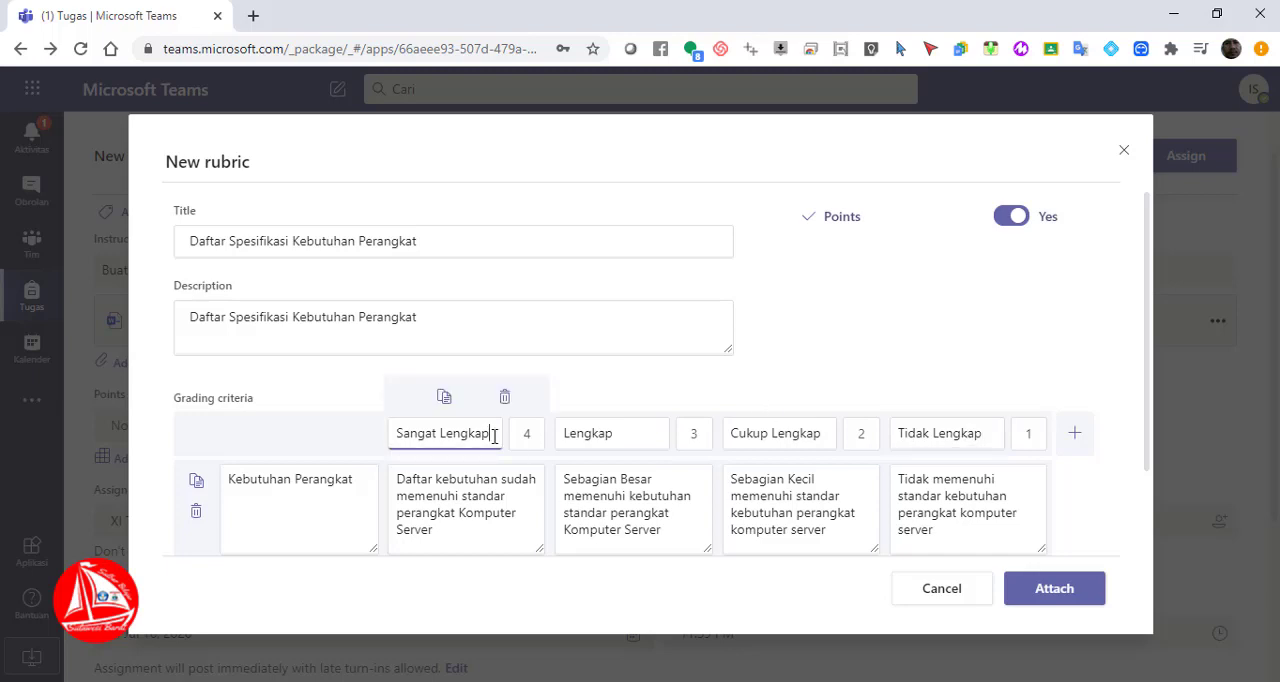
left_click_drag(494, 436, 322, 458)
type("Lengkap")
Change the name of the 3-point grading level to "Cukup Lengkap"
left_click(617, 440)
key("BackSpace")
key("BackSpace")
key("BackSpace")
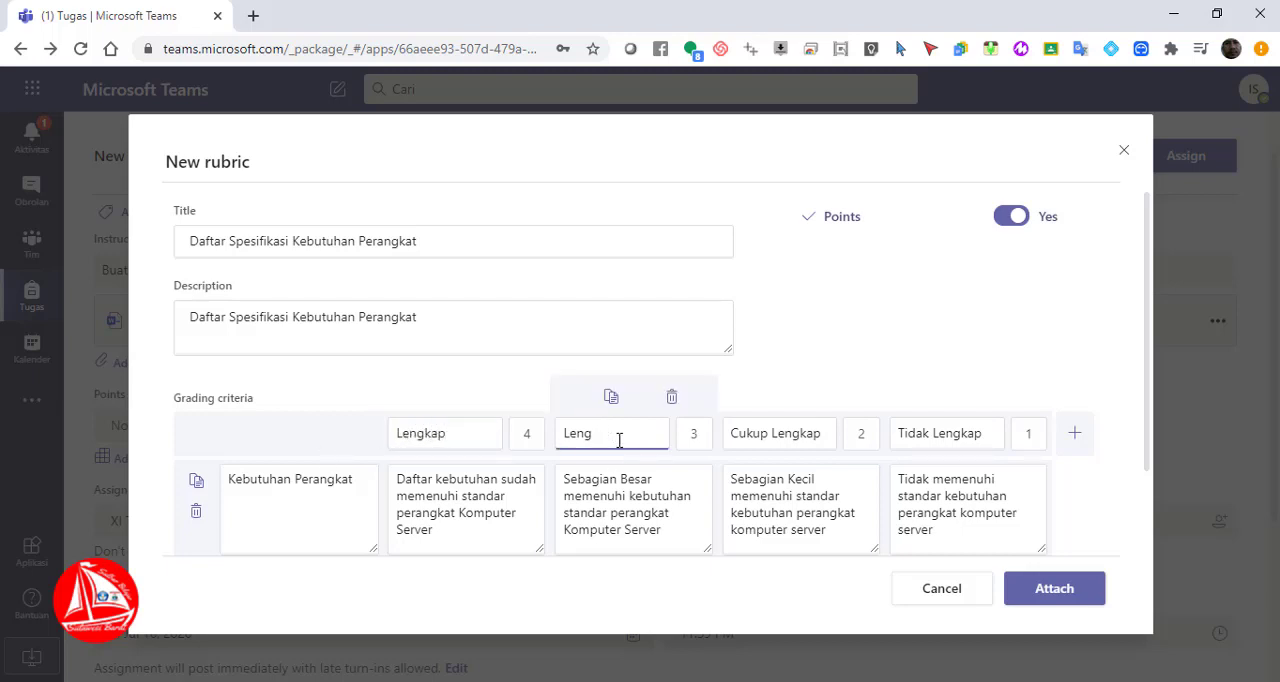
key("BackSpace")
key("BackSpace")
key("BackSpace")
key("BackSpace")
type("Cukup Lengkatp")
Replace the first word of the 2-point grading level's name so it reads "Kurang Lengkap"
left_click(770, 438)
key("BackSpace")
key("BackSpace")
key("BackSpace")
key("BackSpace")
key("BackSpace")
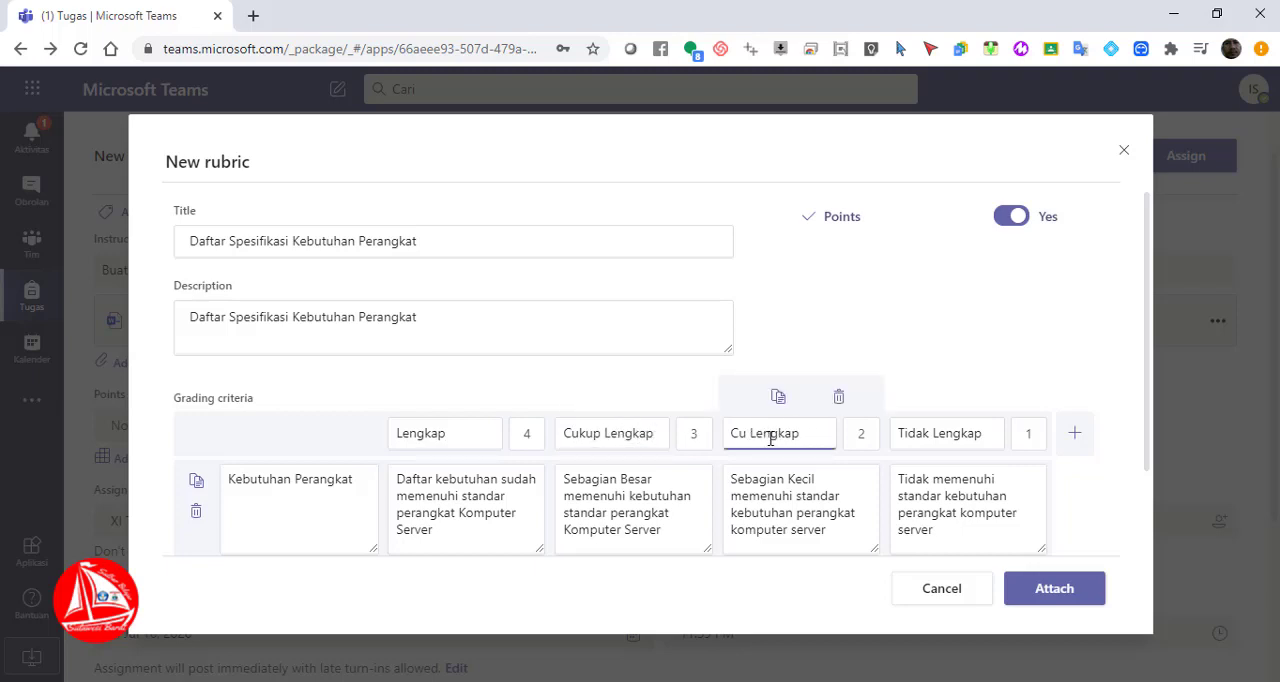
type("kurang")
key("BackSpace")
key("BackSpace")
key("BackSpace")
key("BackSpace")
key("BackSpace")
key("BackSpace")
type("Kurang")
Set the weight of the Kebutuhan Perangkat criterion to 50%
left_click_drag(1148, 458, 1148, 538)
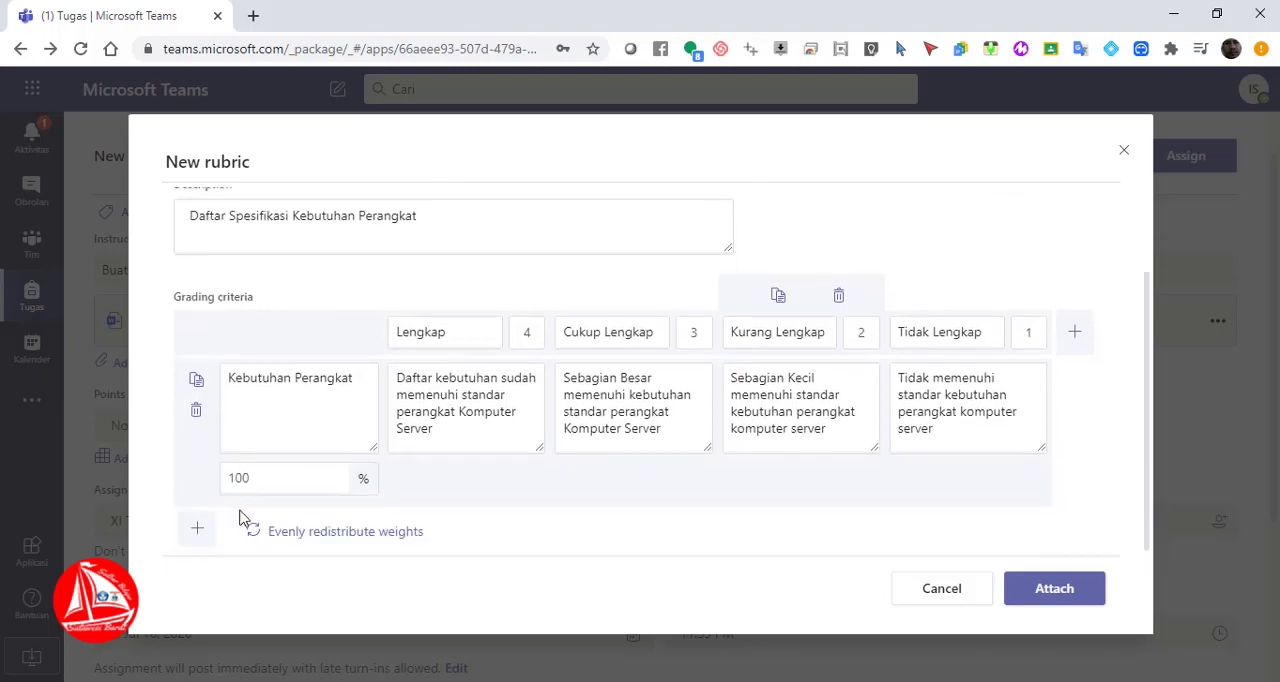
left_click(245, 480)
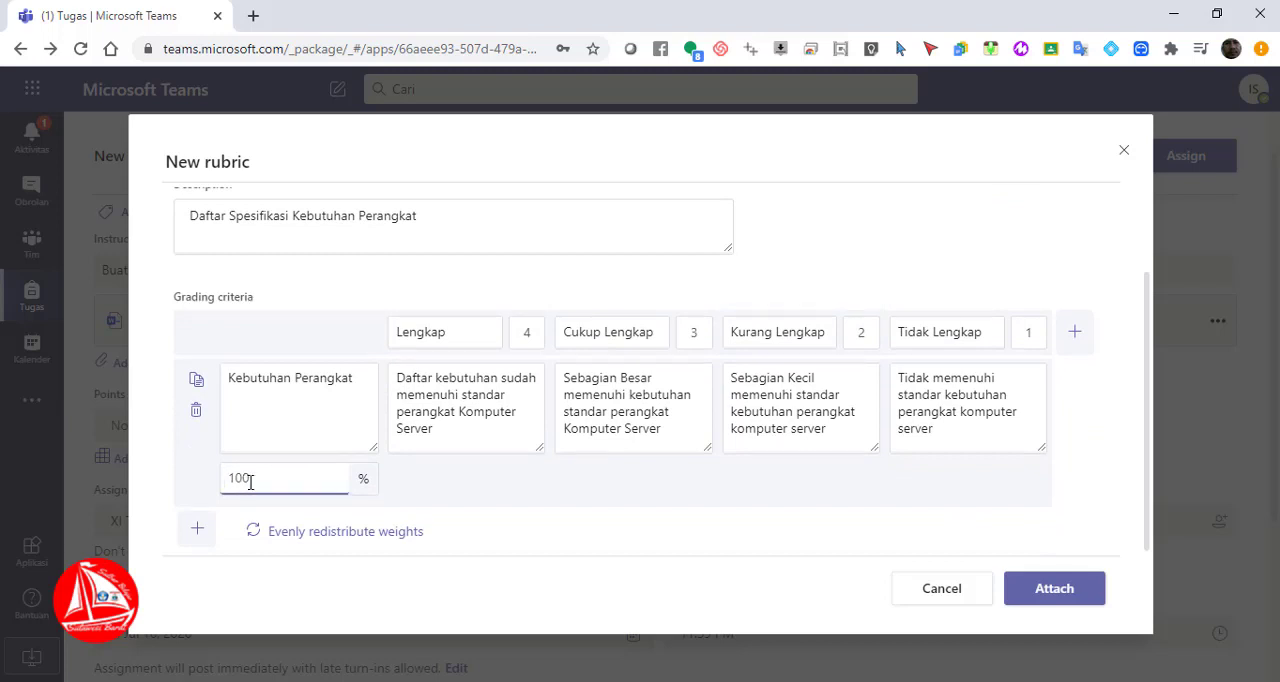
key("BackSpace")
key("BackSpace")
key("BackSpace")
type("50")
Add a second grading criterion row and describe it as "Spesifikasi"
left_click(203, 528)
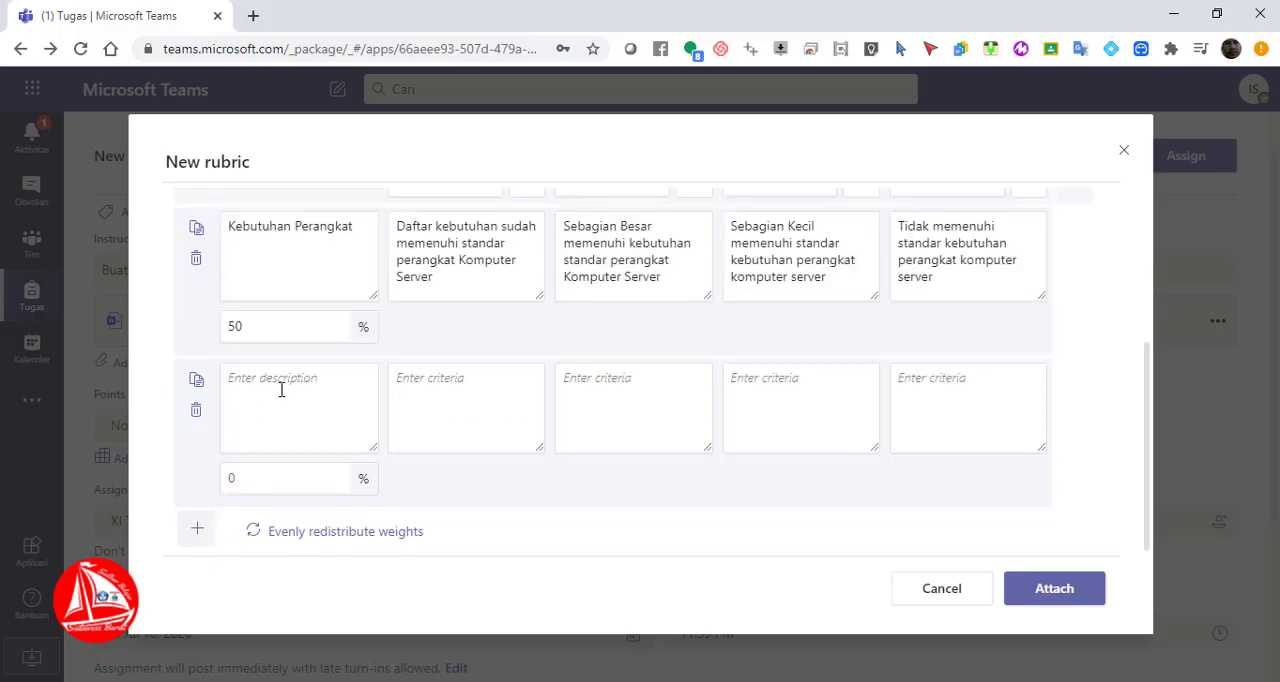
left_click(281, 390)
type("Spes")
type("ifikasi")
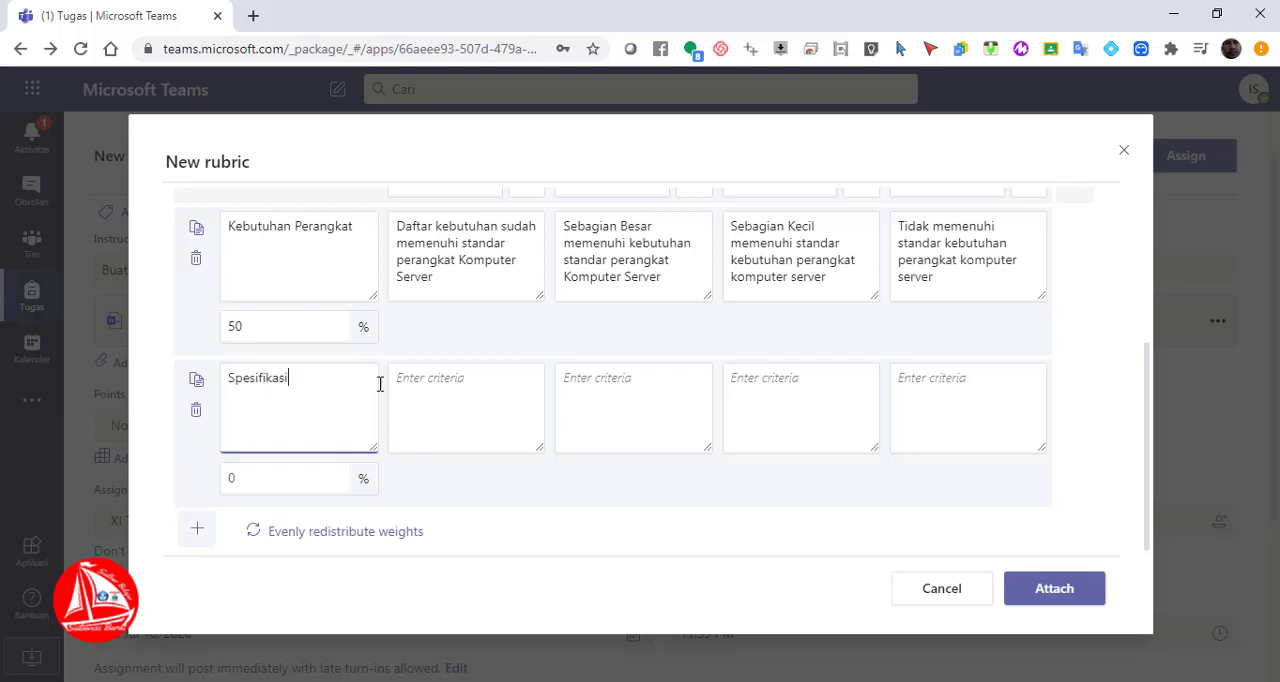
Enter "Spesifikasinya Lengkap memenuhi Standar Komputer server" as the Spesifikasi criteria for the 4-point level
left_click(441, 392)
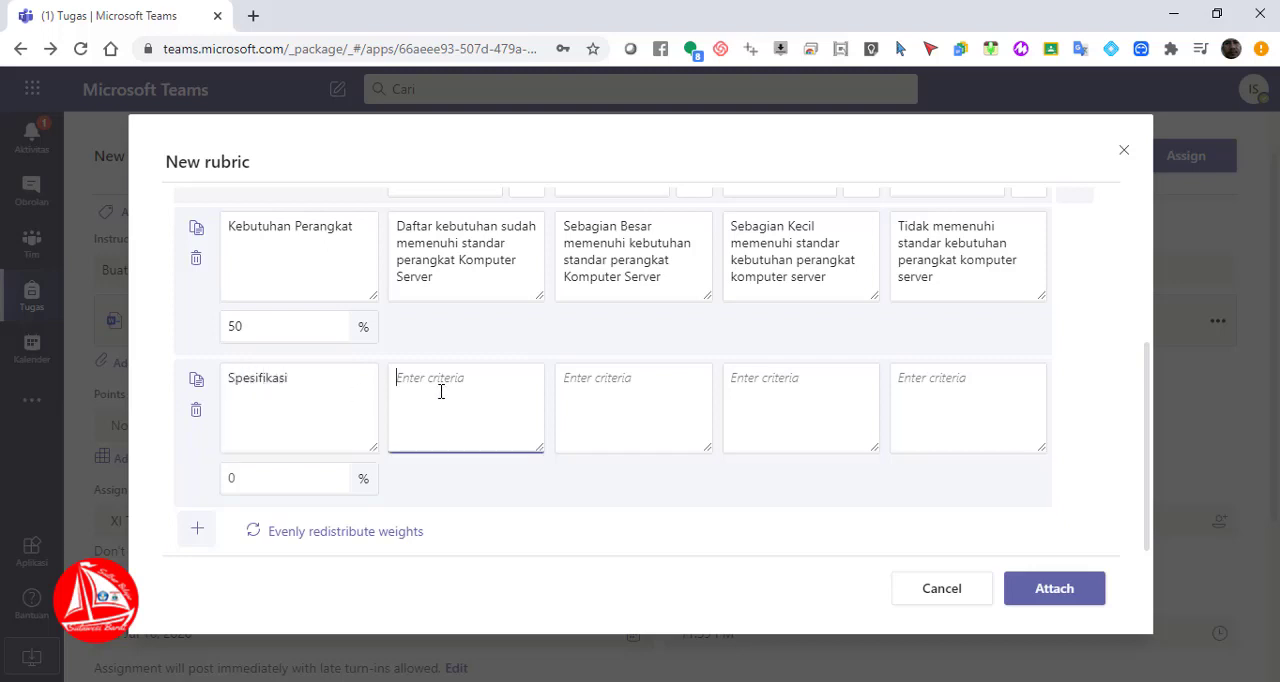
type("Spesifikasinya Lengkngkap meme")
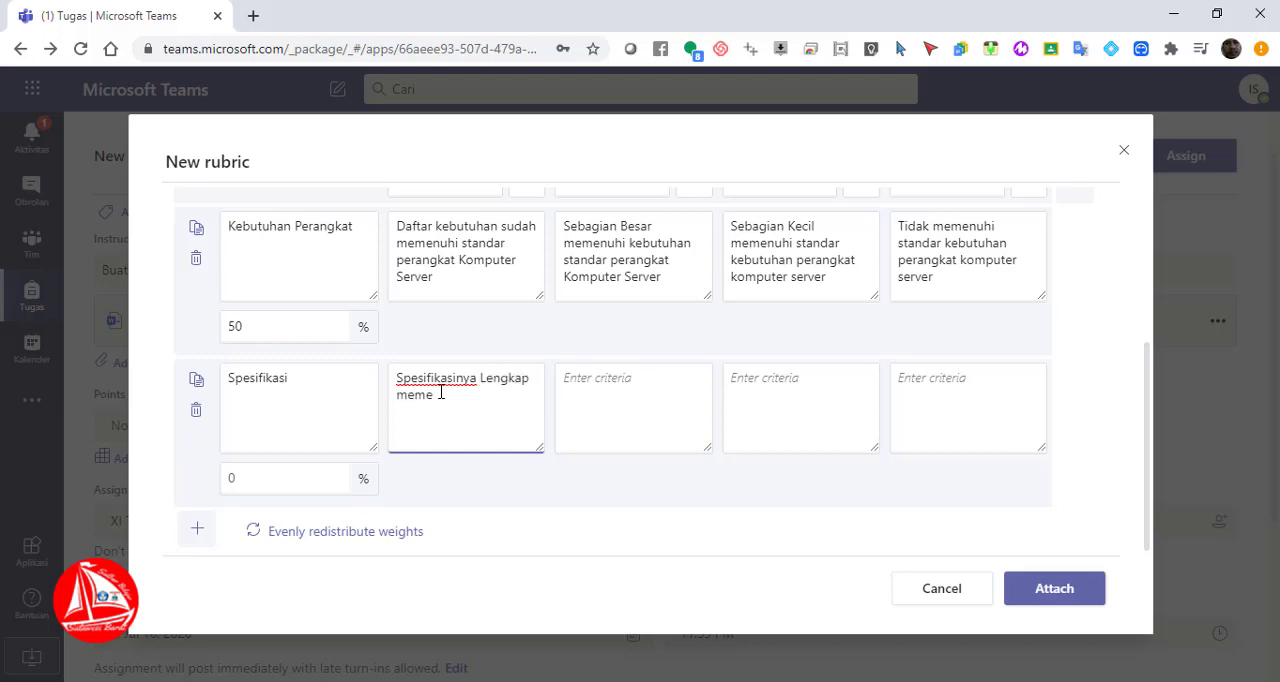
type("nuhi K")
type("tandar Komp")
key("BackSpace")
type("puter server")
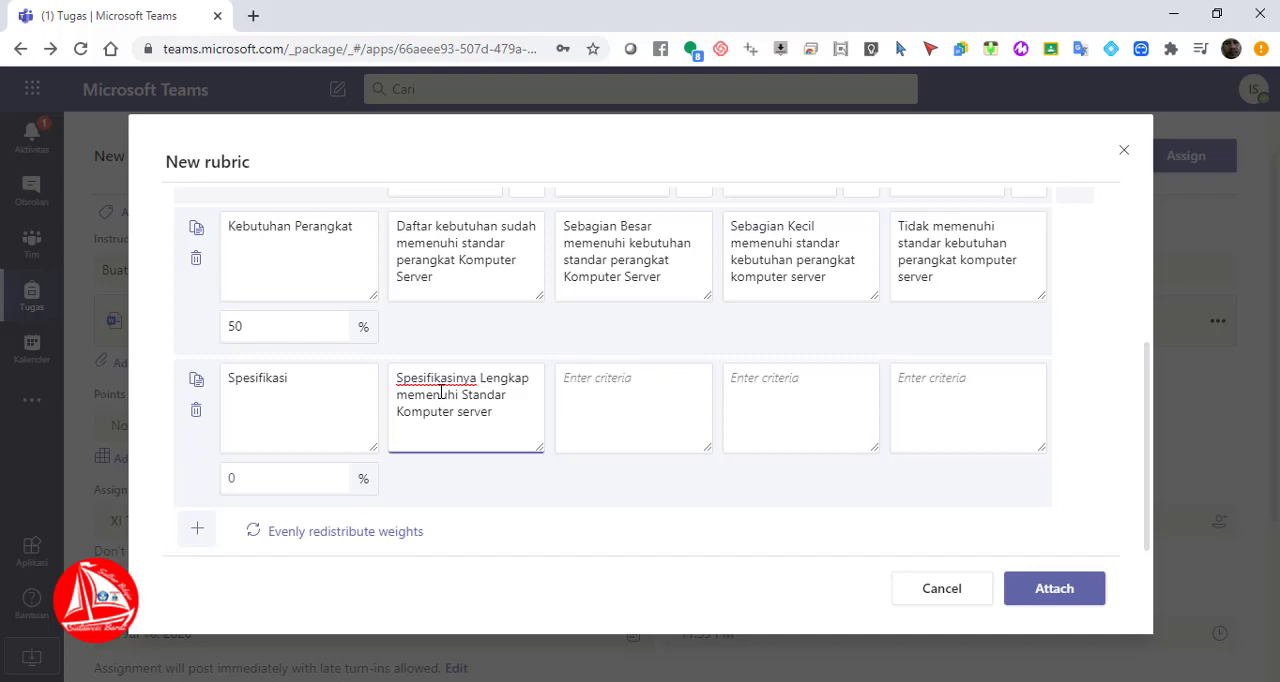
Enter "Sebagian besar spesifikasinya memenui" as the Spesifikasi criteria for the second grading level
left_click(598, 377)
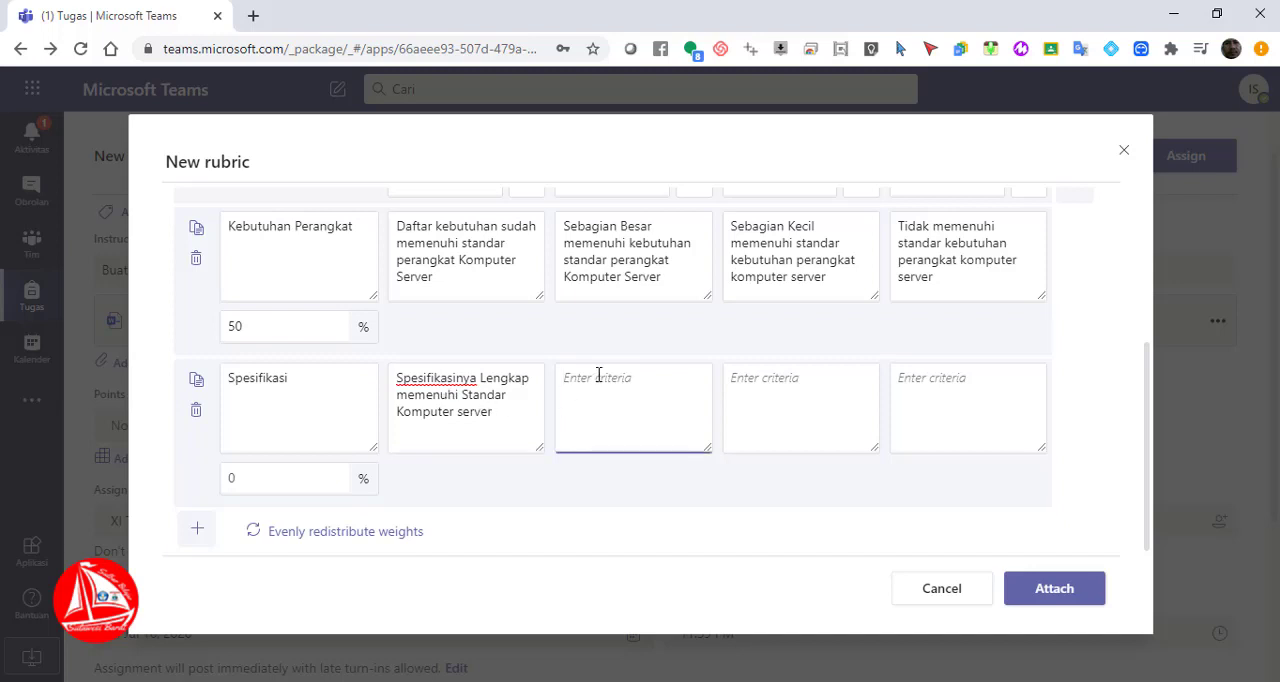
type("Sebagian besar sep")
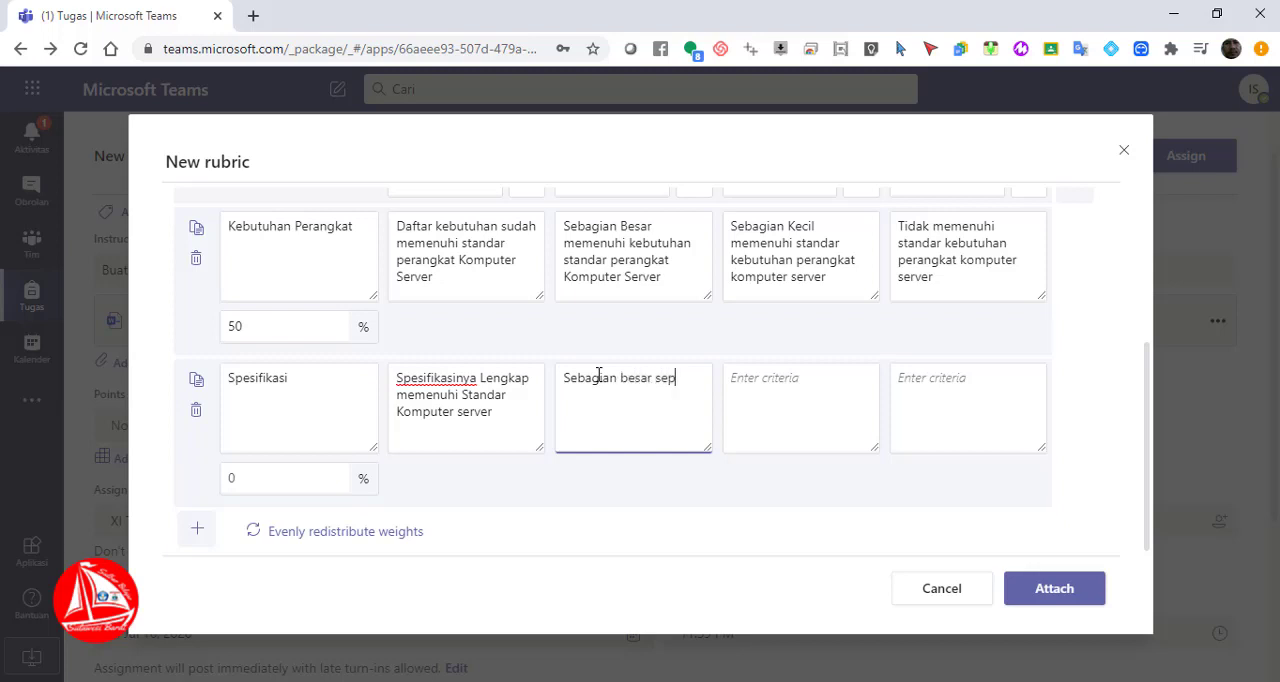
key("BackSpace")
key("BackSpace")
type("pesifikasinya me")
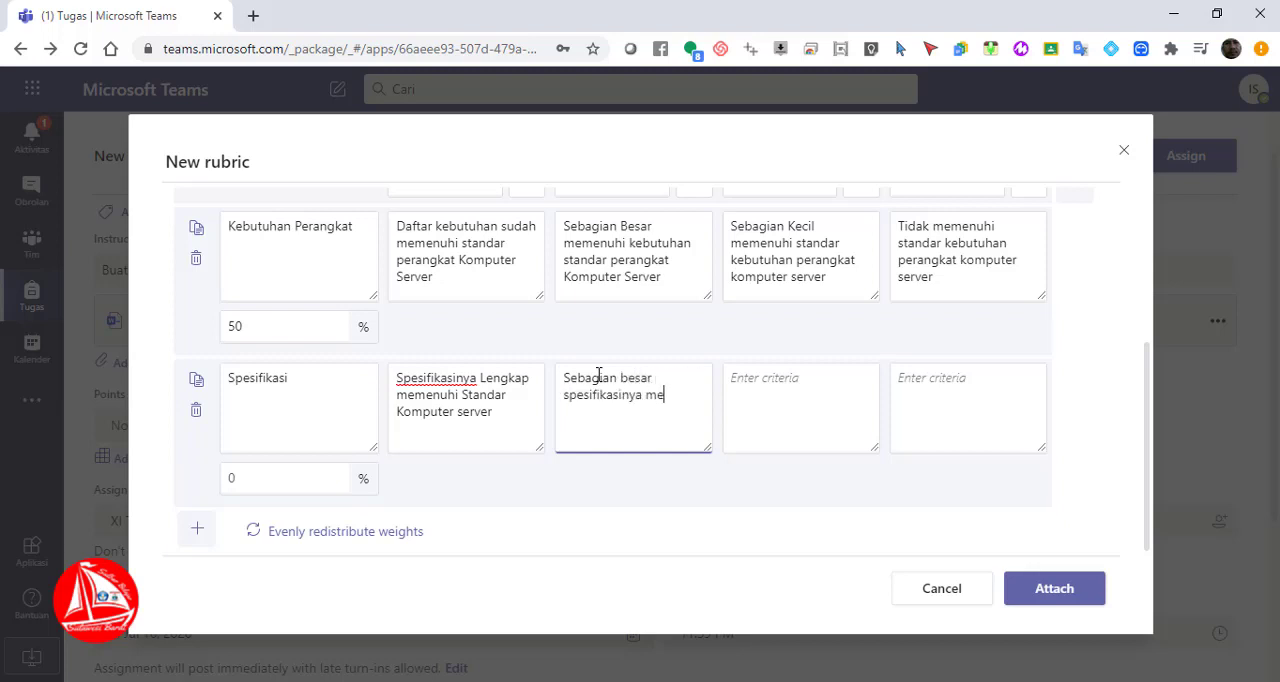
type("menui")
key("Tab")
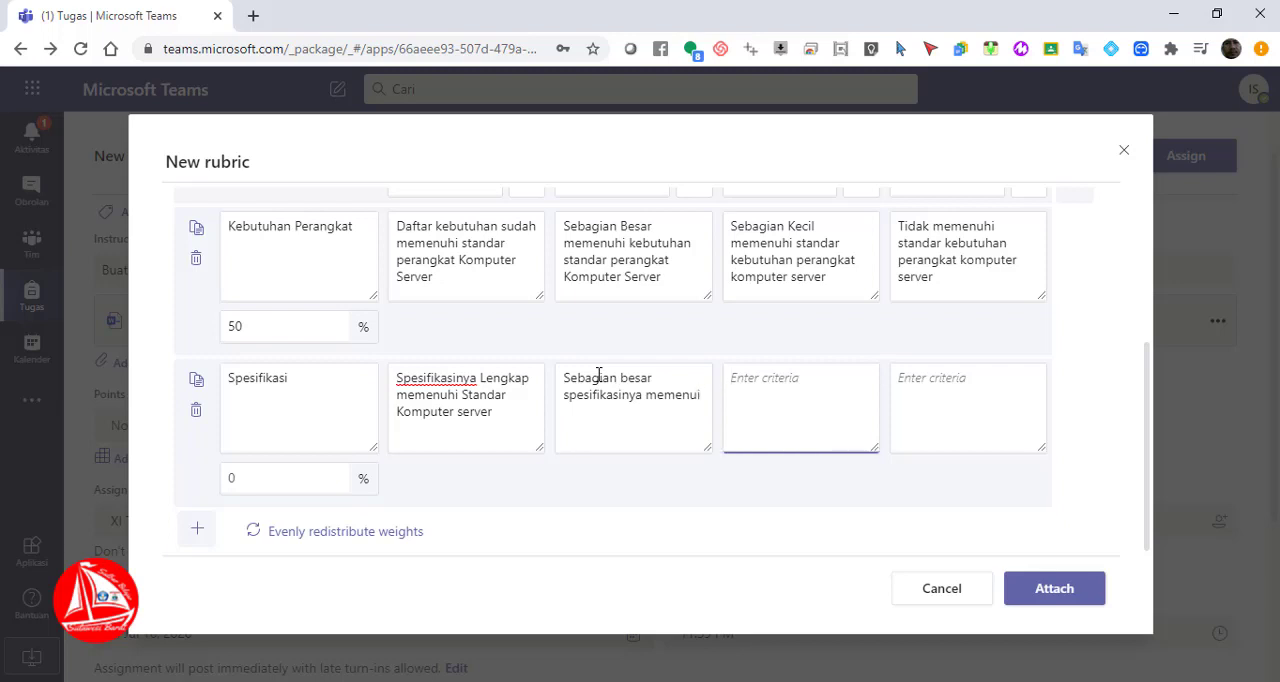
Enter "Sebagian kecil spesifikasinya memenuhi" as the Spesifikasi criteria for the third grading level
type("Sebagian kecil spesifik")
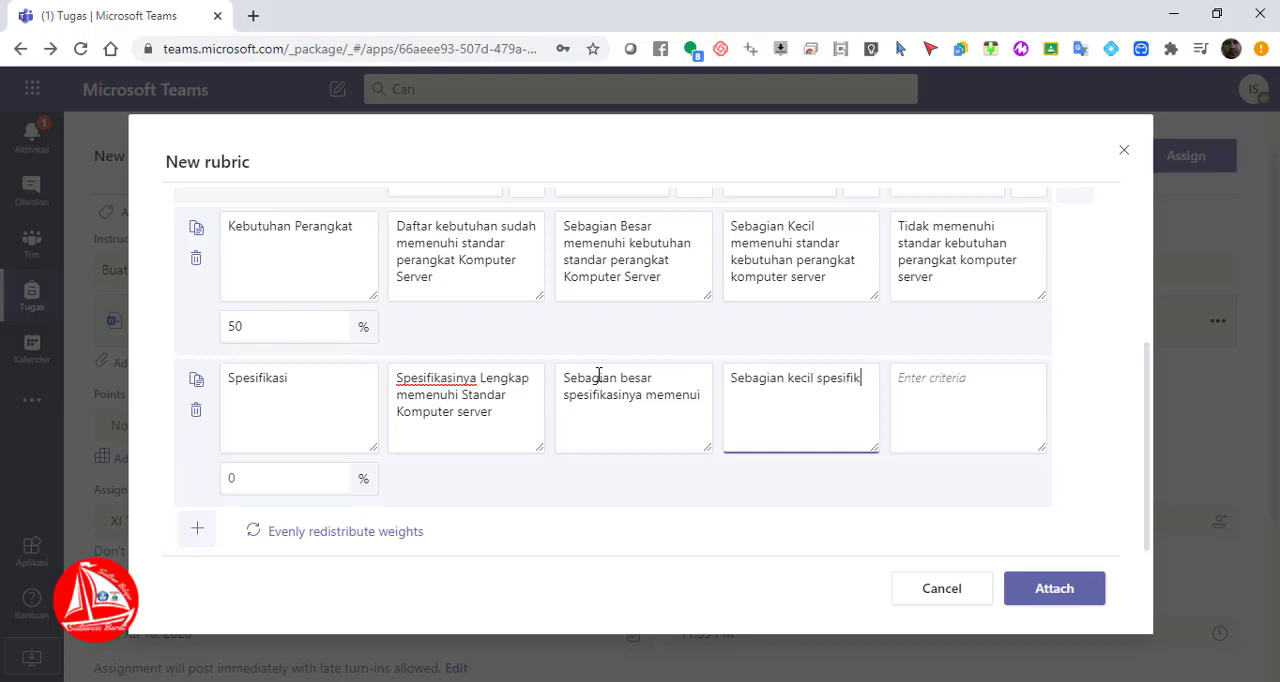
type("asinya ")
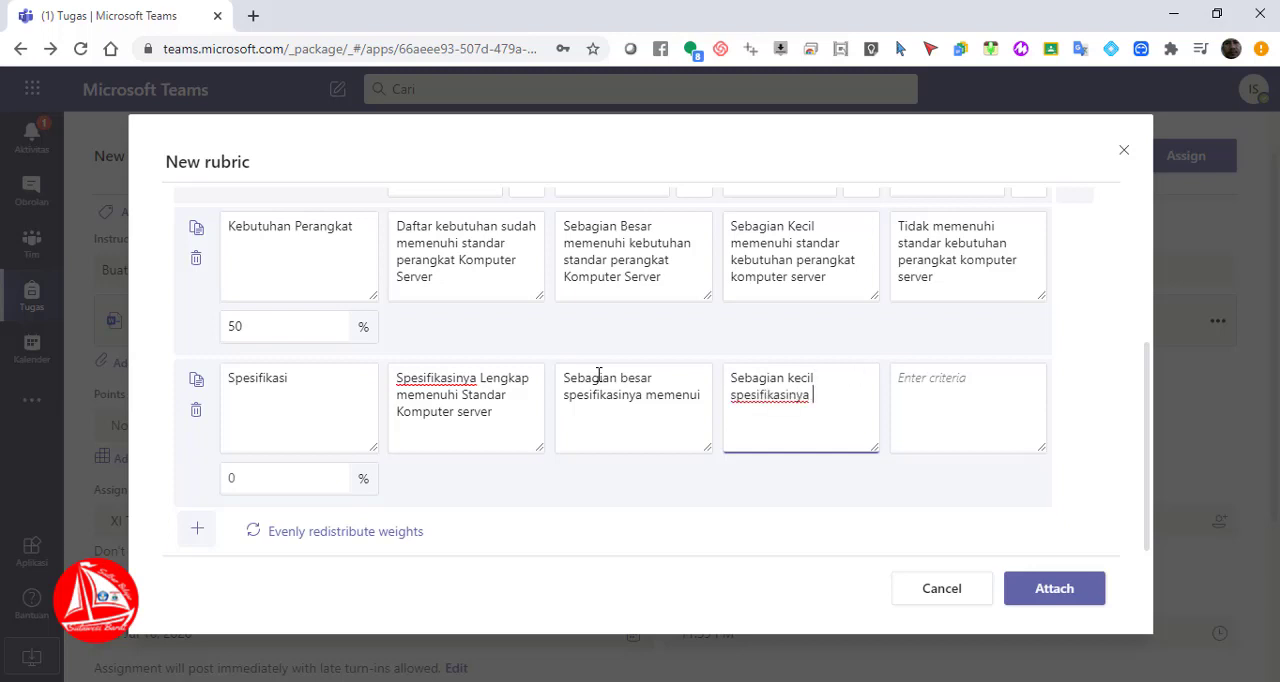
type("memenuhi")
key("Tab")
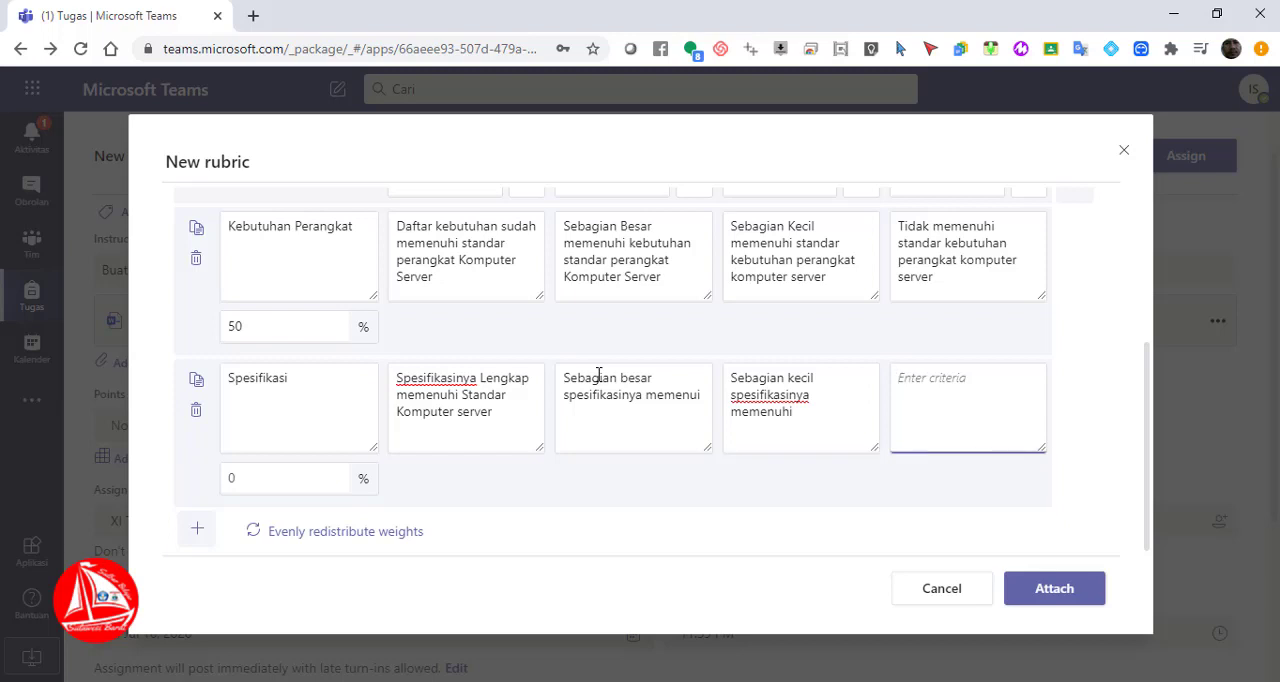
Enter "Tidak memenuhi spesifikasi komputer server" as the Spesifikasi criteria for the last grading level
type("tidak memenuhi spesifia")
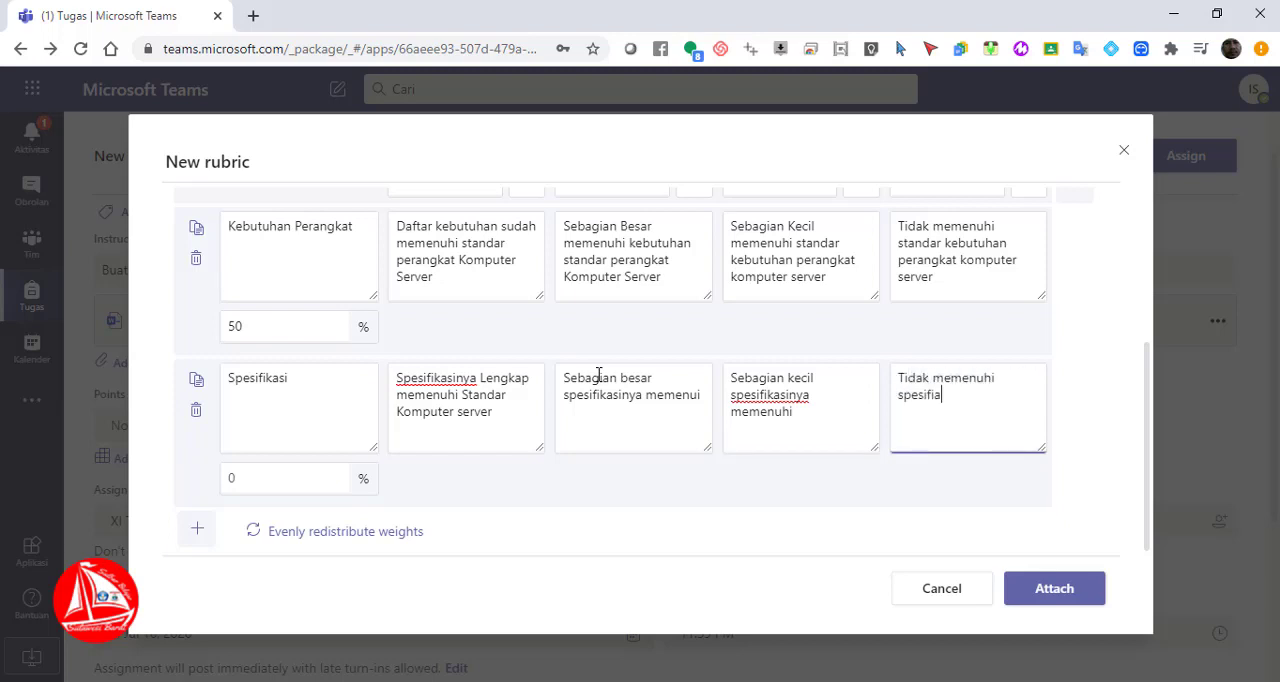
key("BackSpace")
type("kasi komputer server")
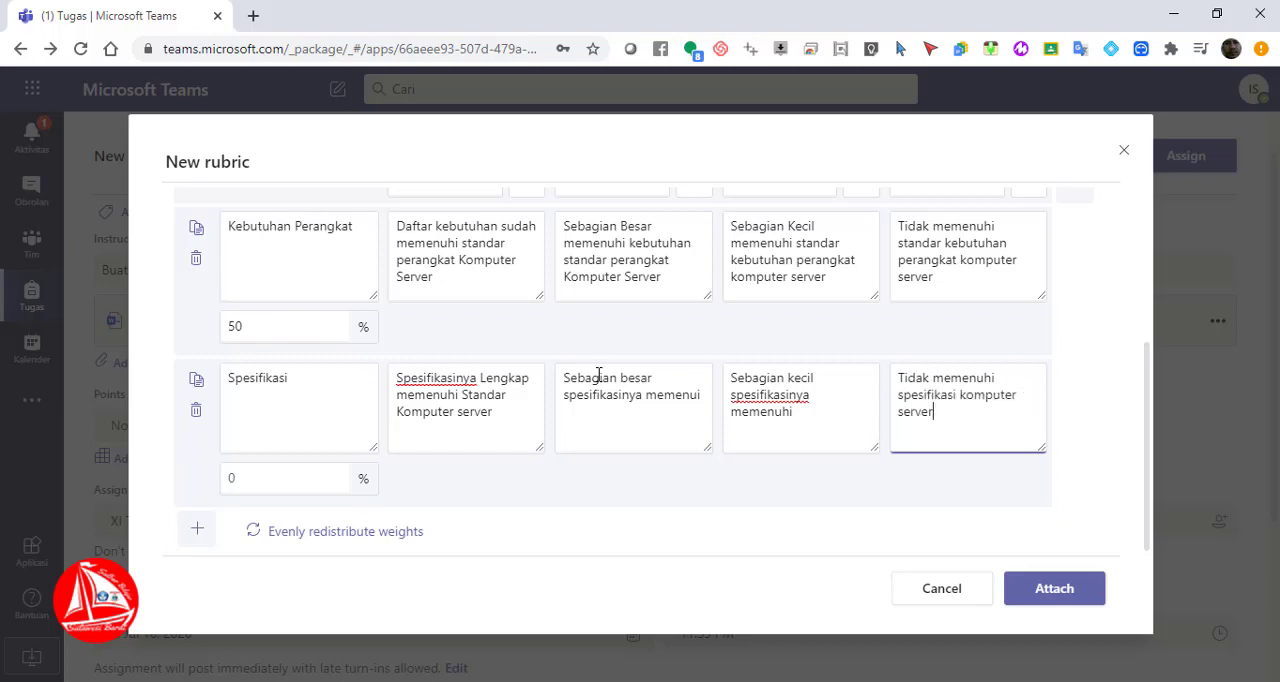
Set the weight of the Spesifikasi criterion to 50% and attach the rubric to the assignment
left_click(253, 489)
type("50")
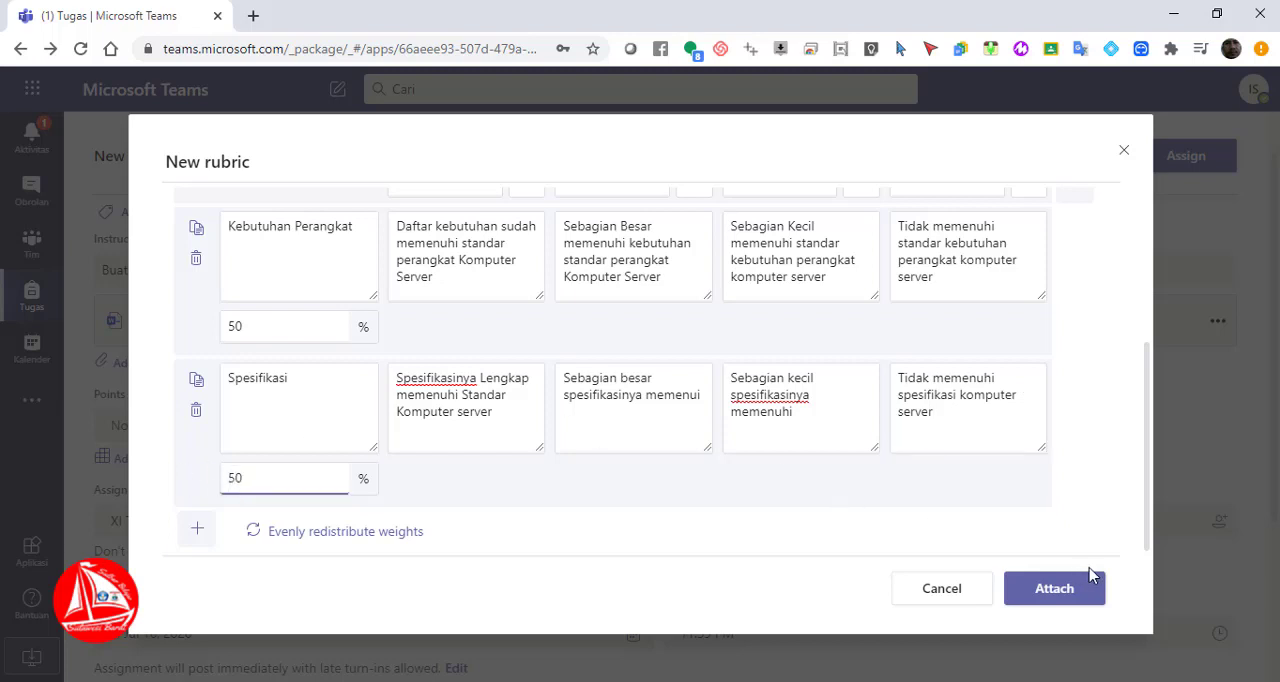
left_click(1057, 589)
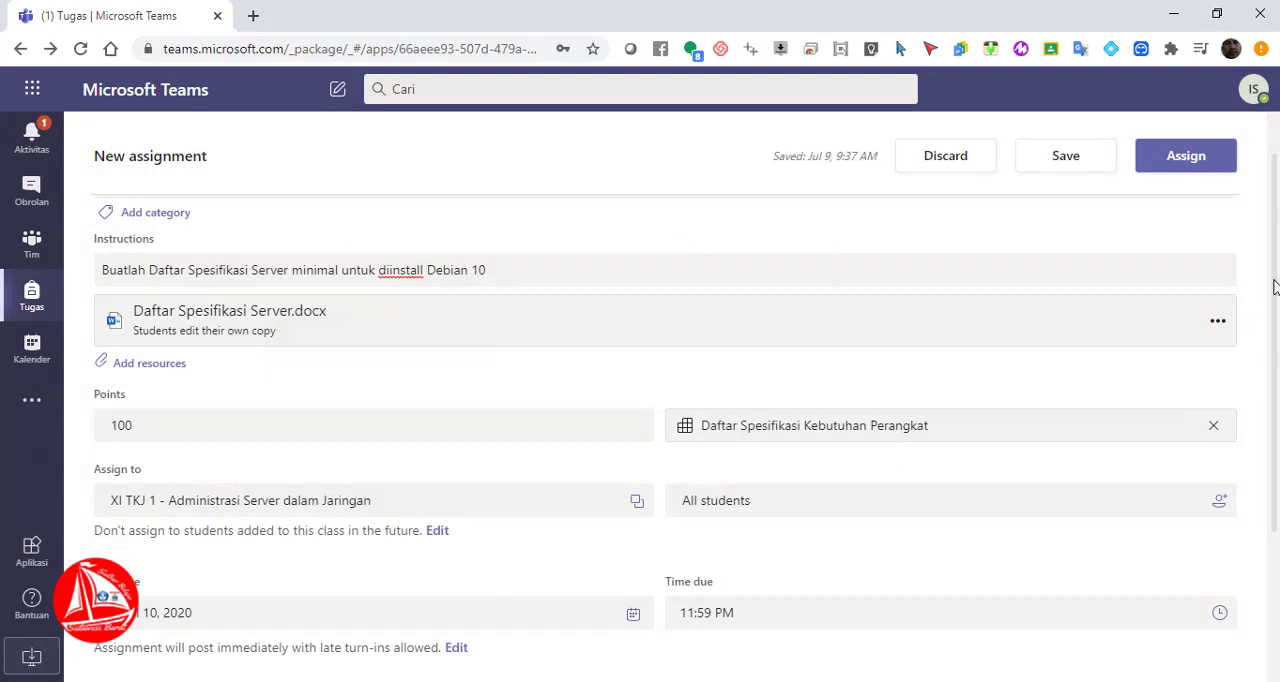
scroll(1274, 293, "down", 2)
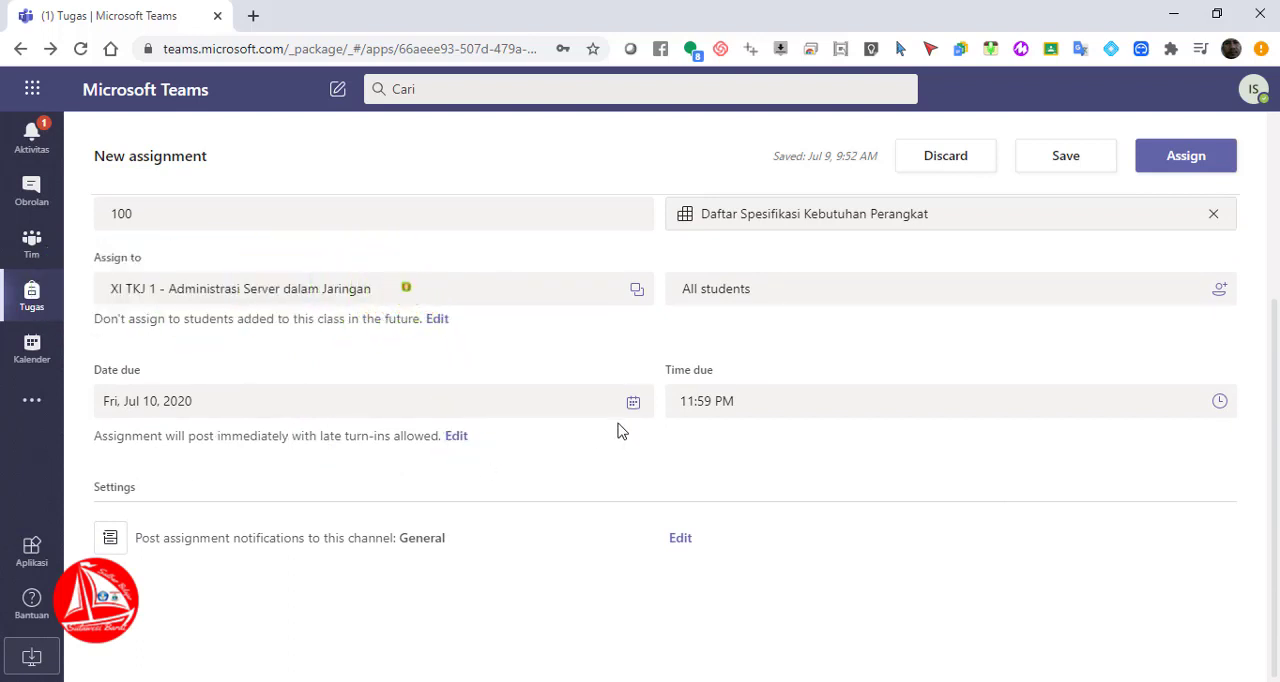
left_click(633, 403)
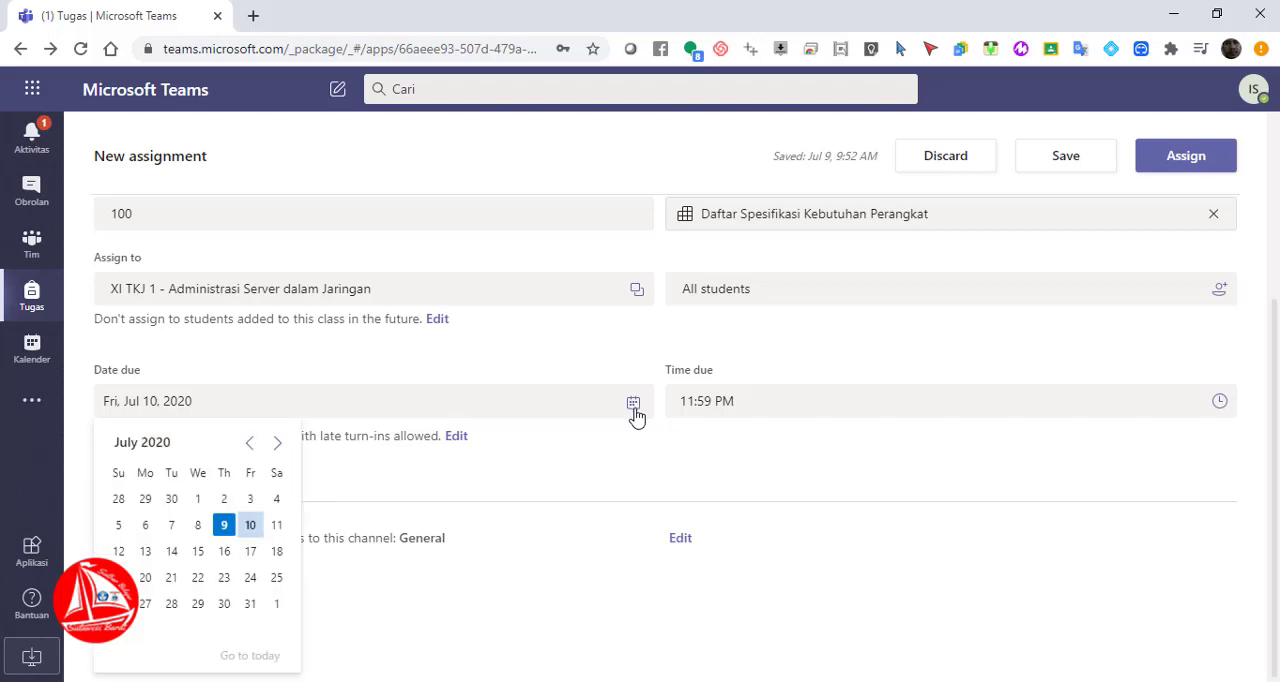
left_click(433, 470)
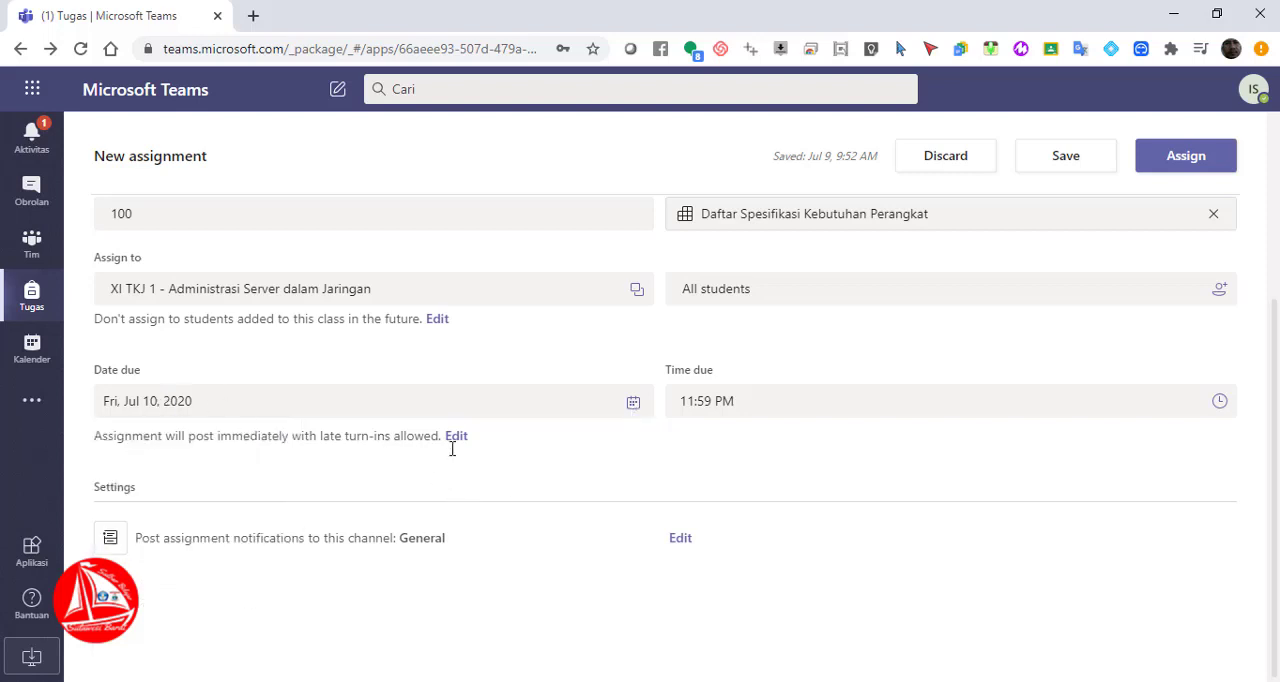
Schedule the assignment in its timeline to post on Thu, Jul 9, 2020 at 12:00 PM
left_click(457, 440)
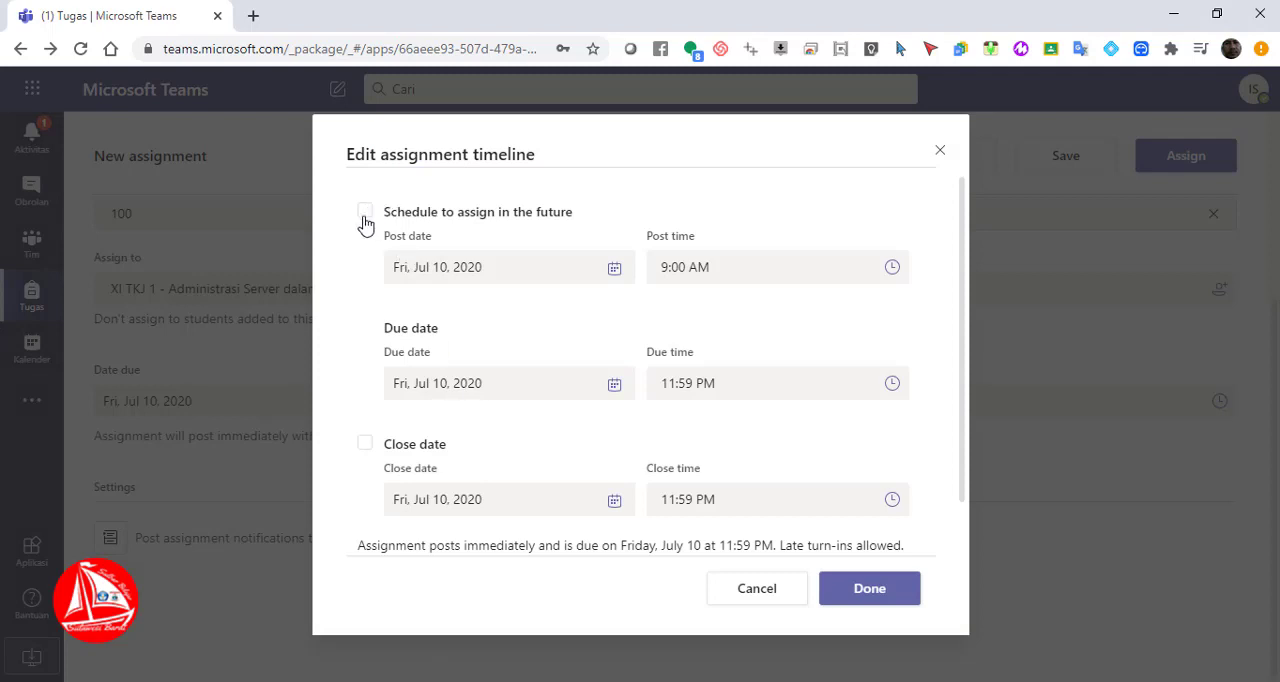
left_click(365, 213)
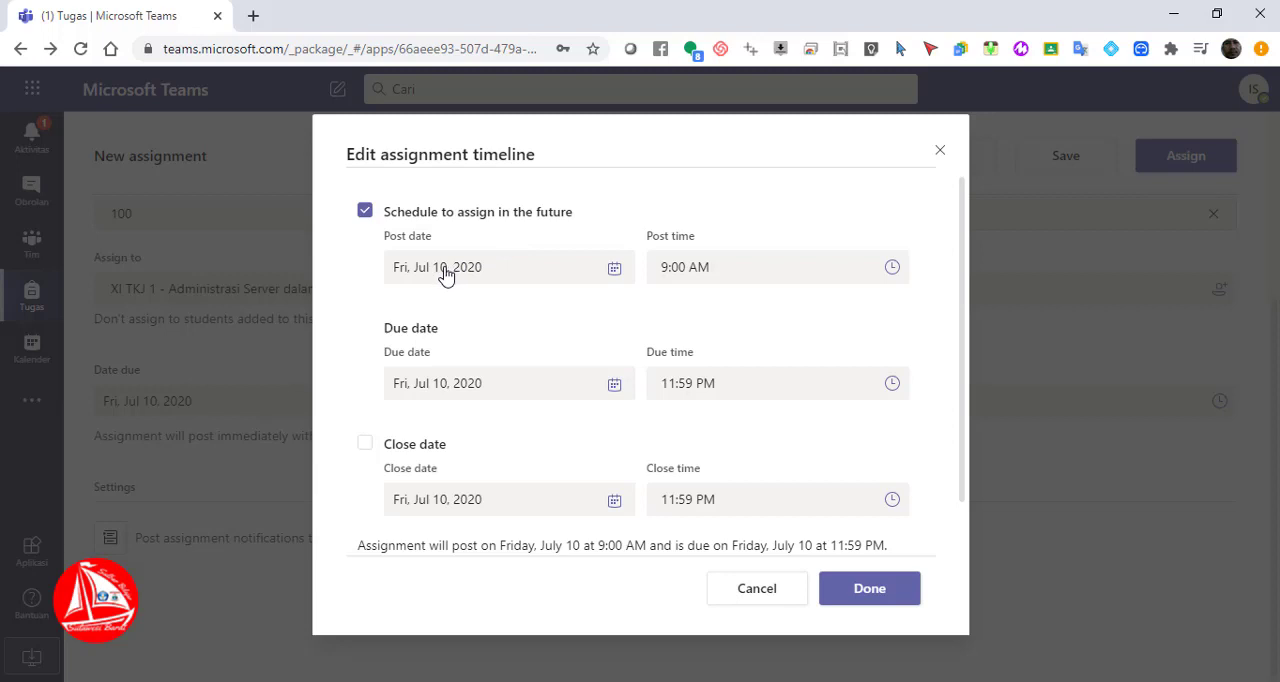
left_click(445, 275)
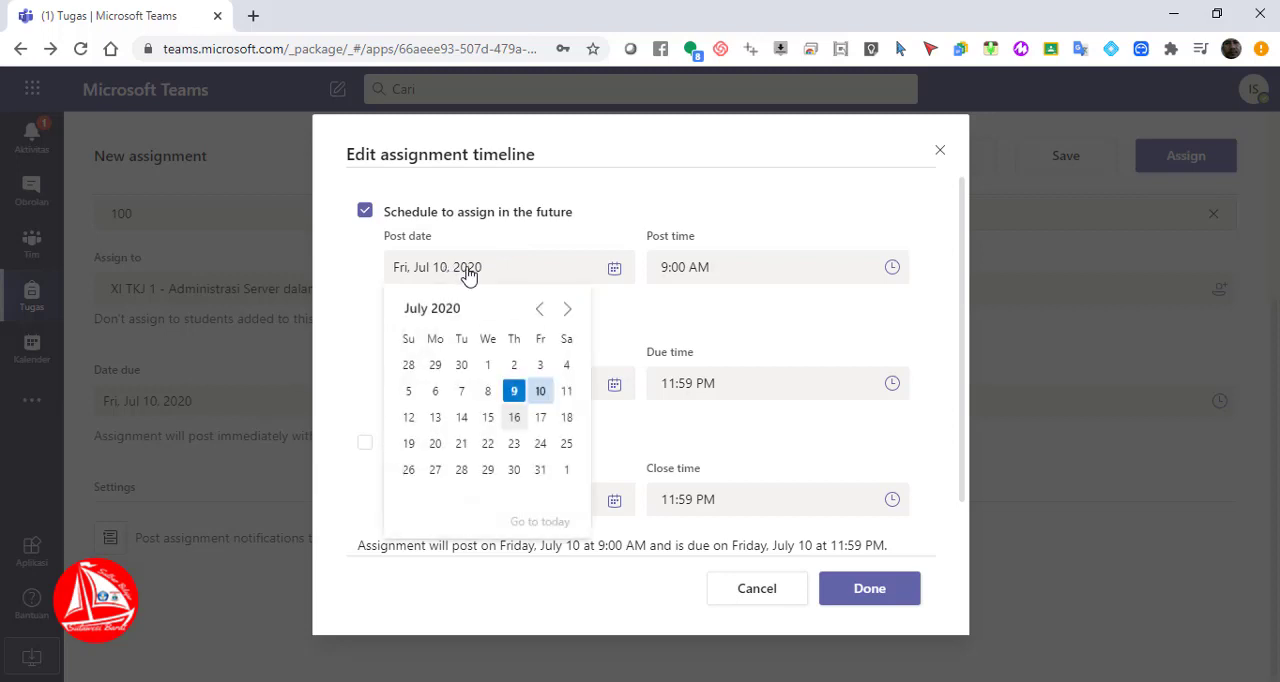
left_click(513, 391)
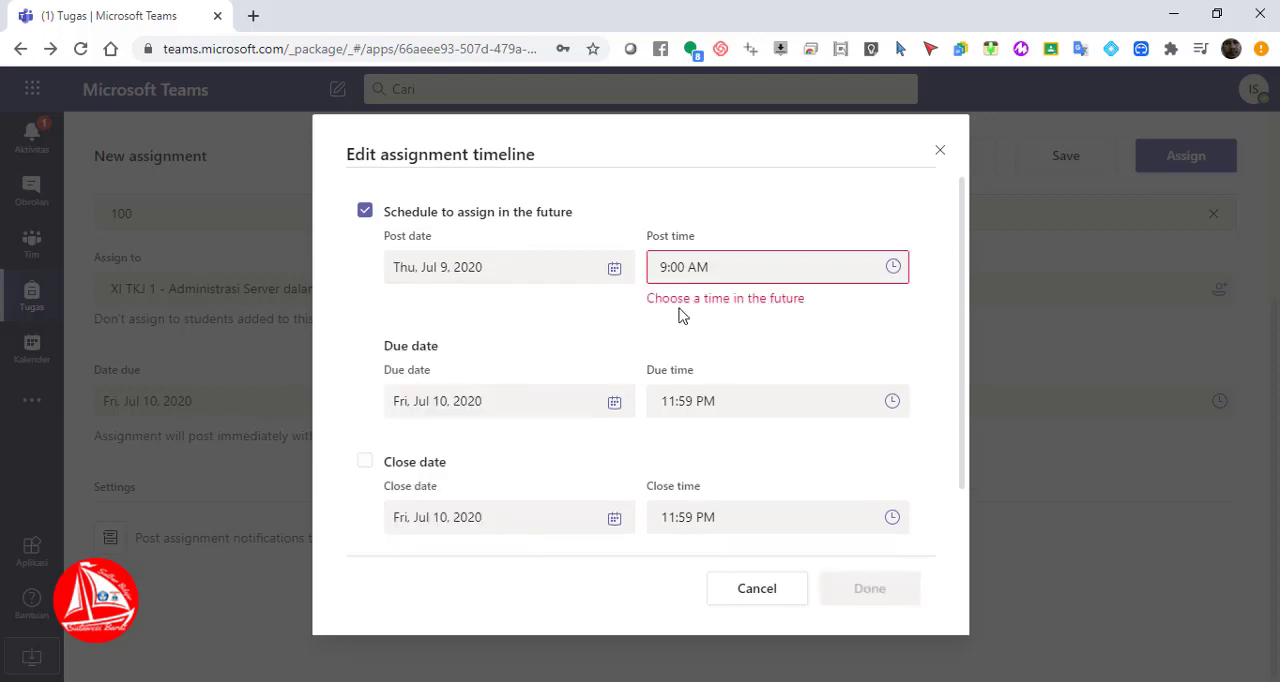
left_click(893, 267)
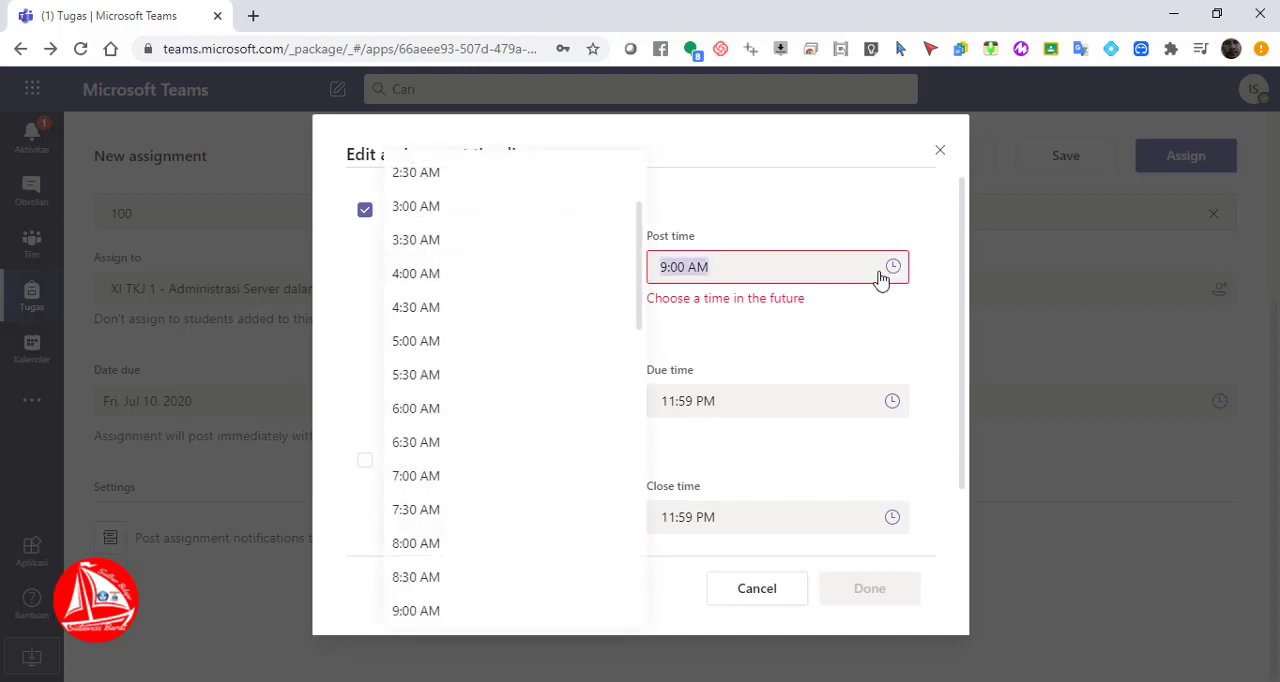
left_click_drag(637, 285, 643, 423)
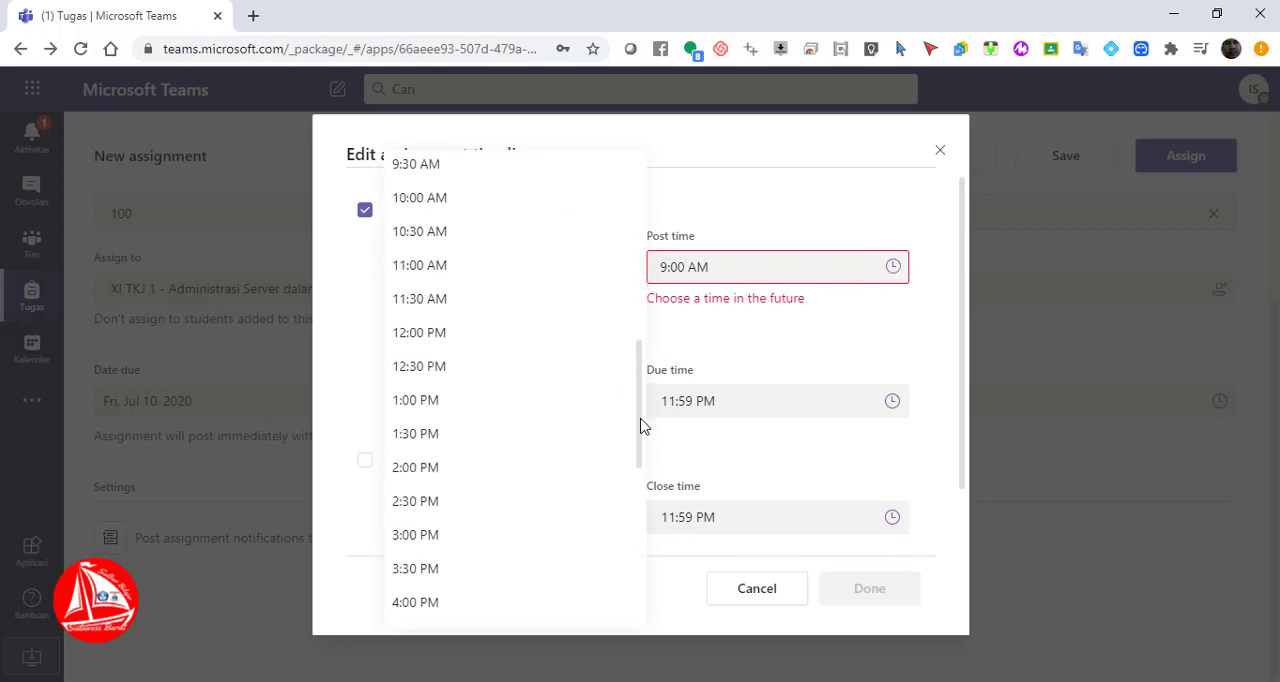
left_click(490, 340)
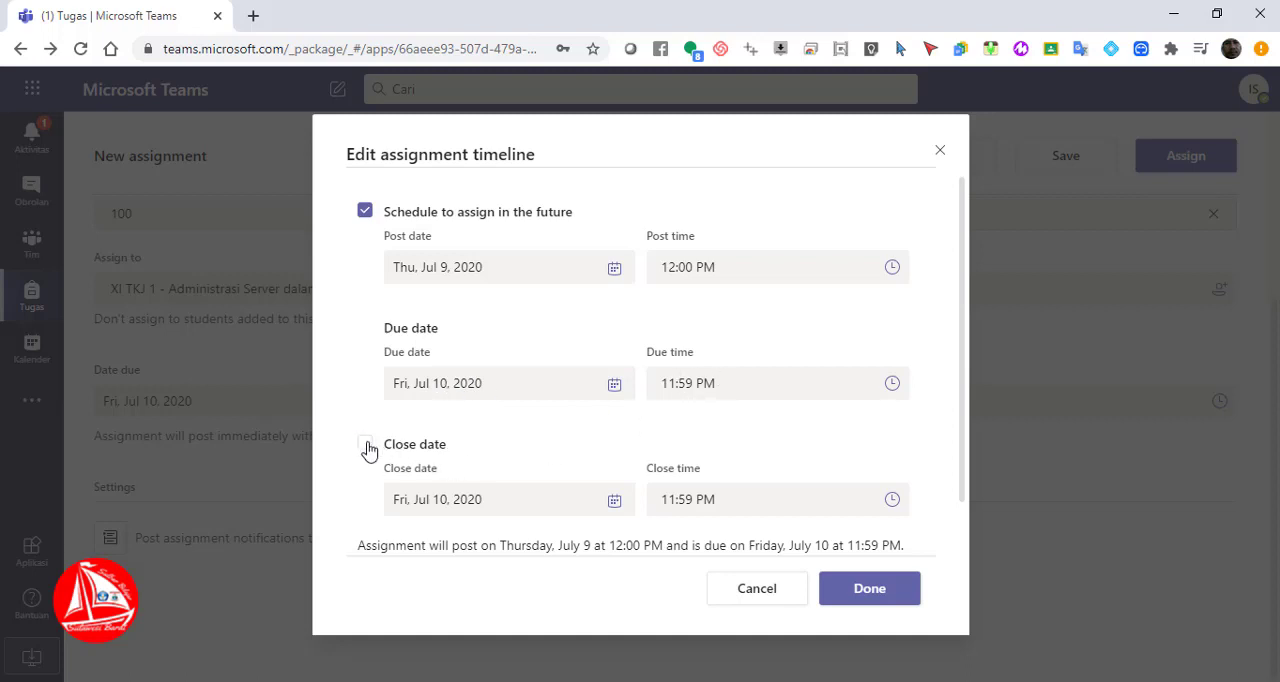
Enable a close date for the assignment in its timeline
left_click(366, 447)
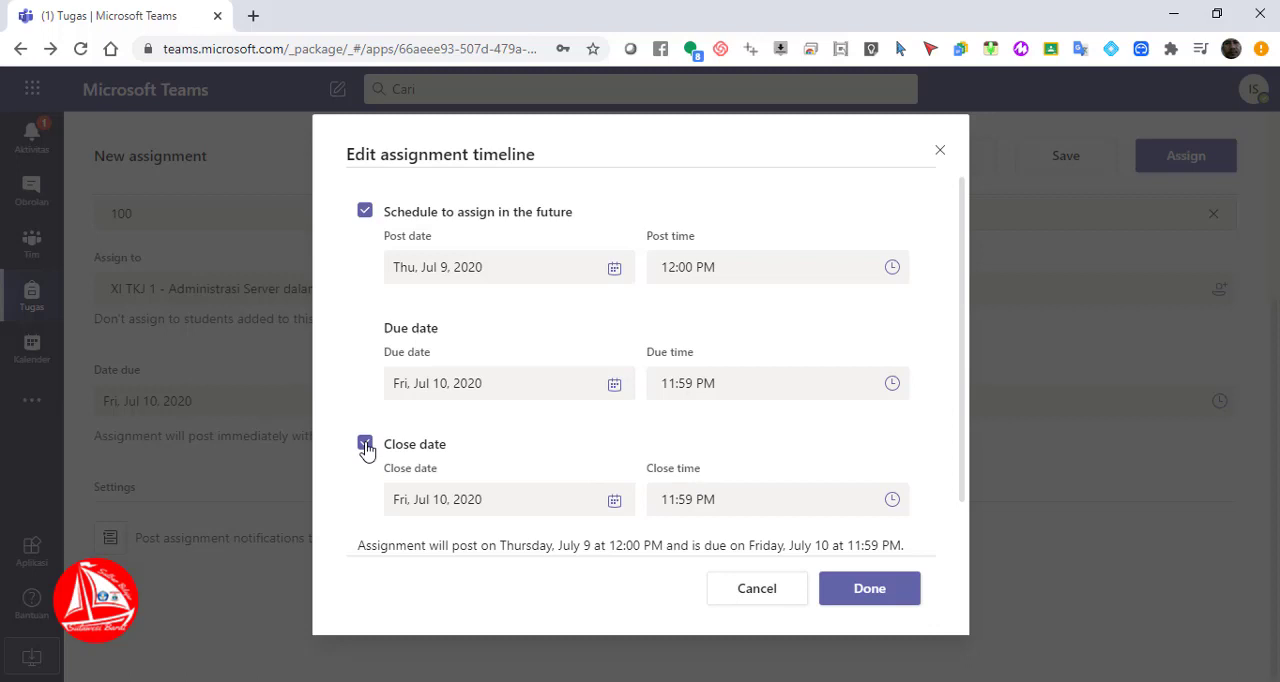
Disable the close date and the future posting schedule in the assignment timeline, and apply the timeline
left_click(365, 445)
left_click(364, 211)
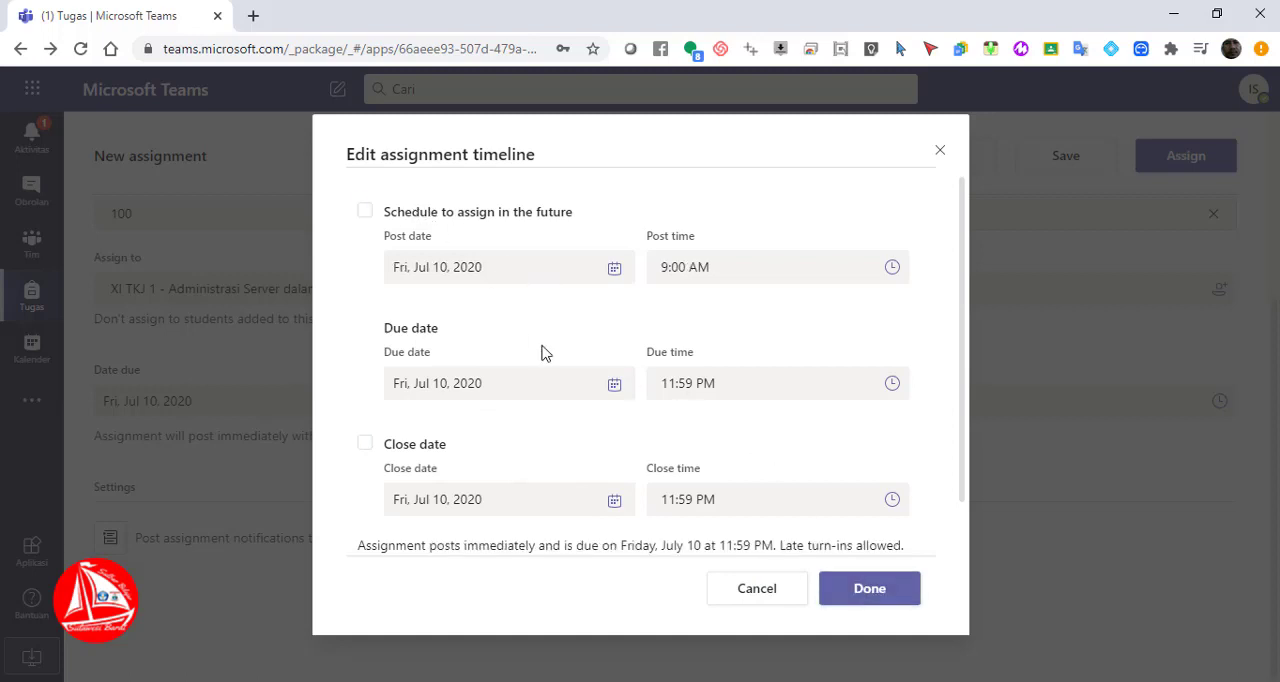
left_click(869, 589)
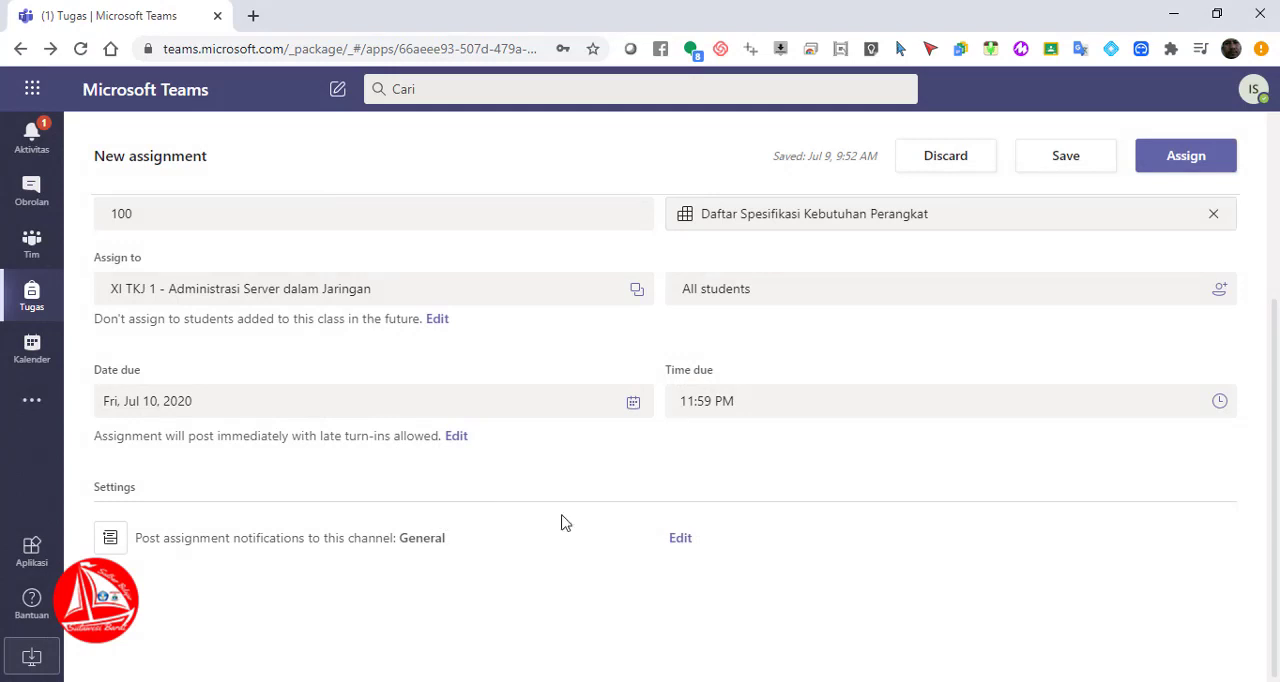
Set the notification channel to "KD 3.1 Instalasi Sistem Operasi Jaringan" and assign the assignment to the class
left_click(680, 539)
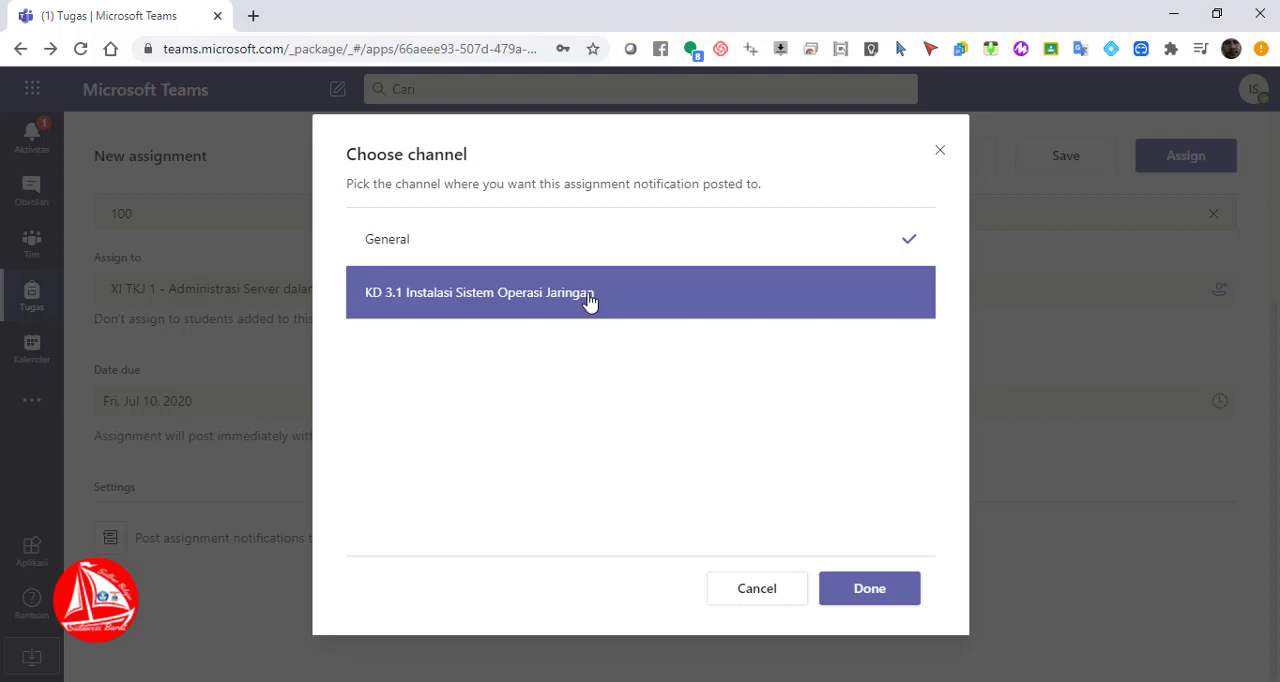
left_click(862, 596)
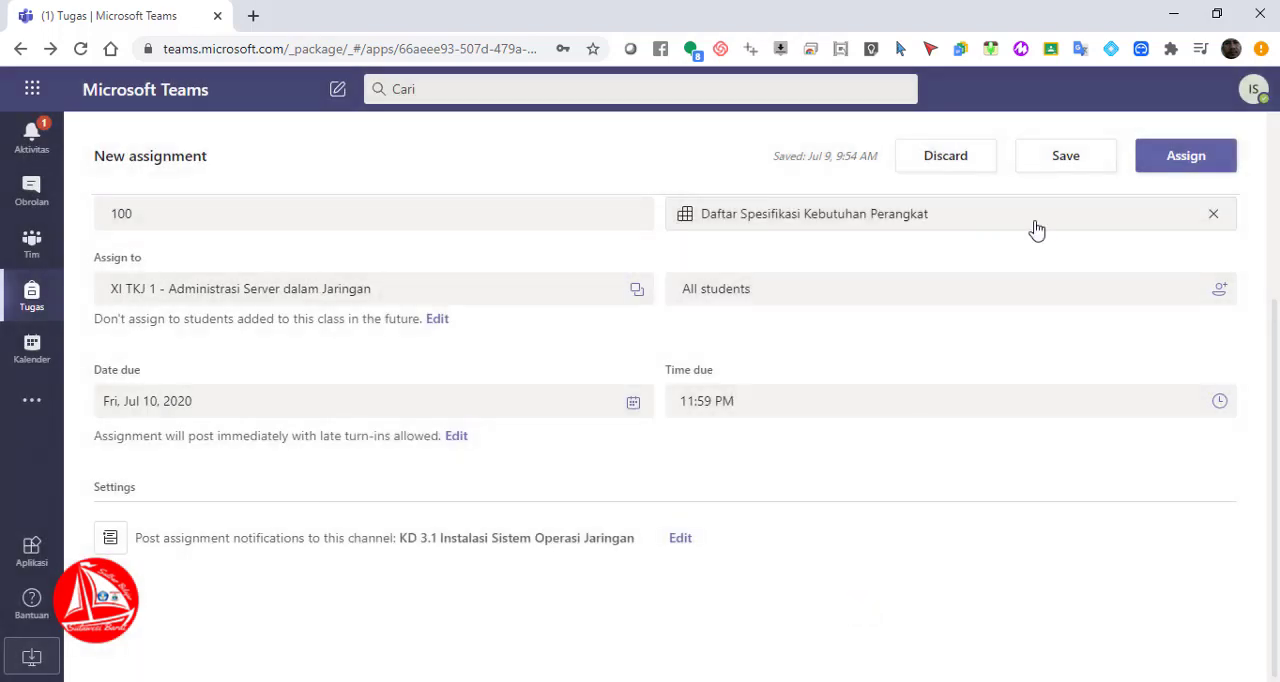
left_click(1183, 163)
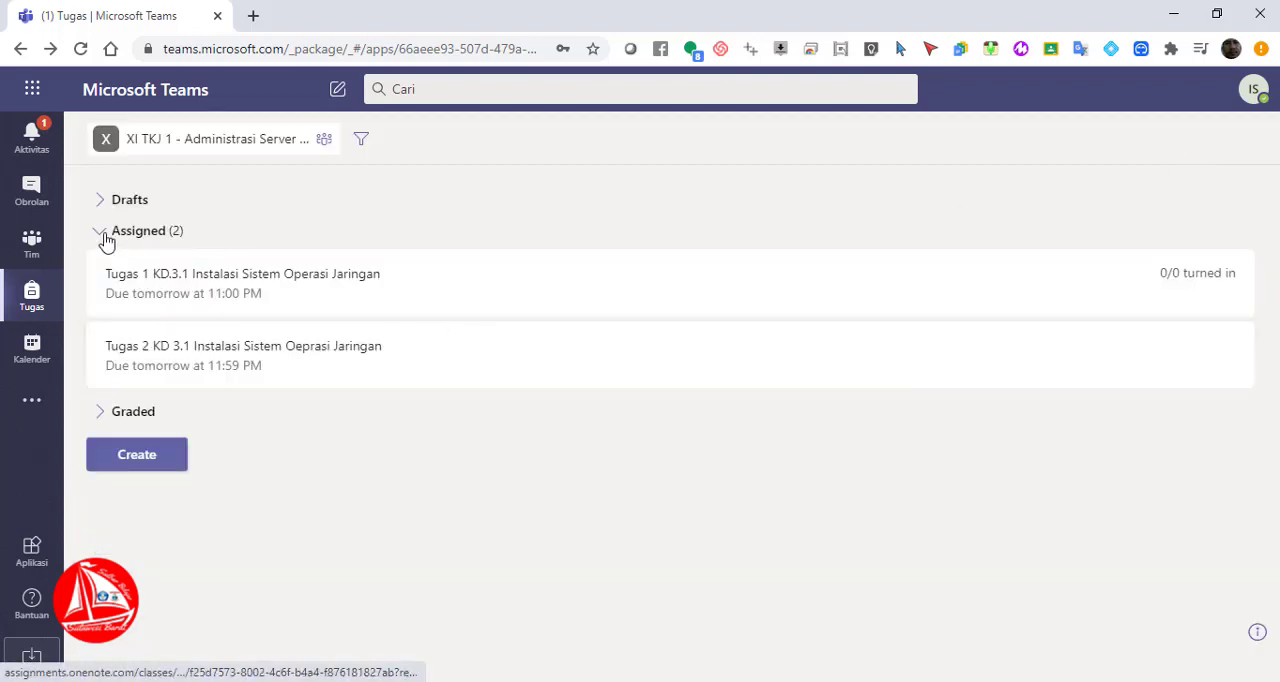
Open Tugas 1 from the team's KD 3.1 channel, check its edit form without changing it, and preview it in student view
left_click(31, 248)
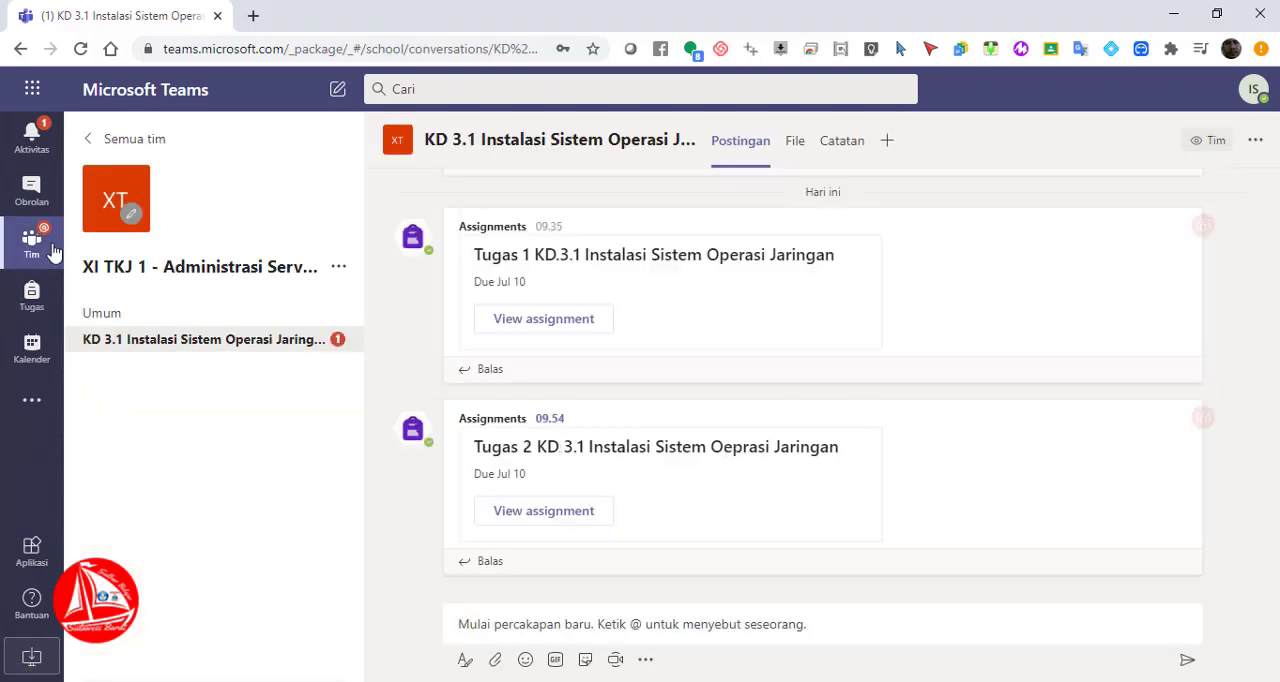
left_click(251, 345)
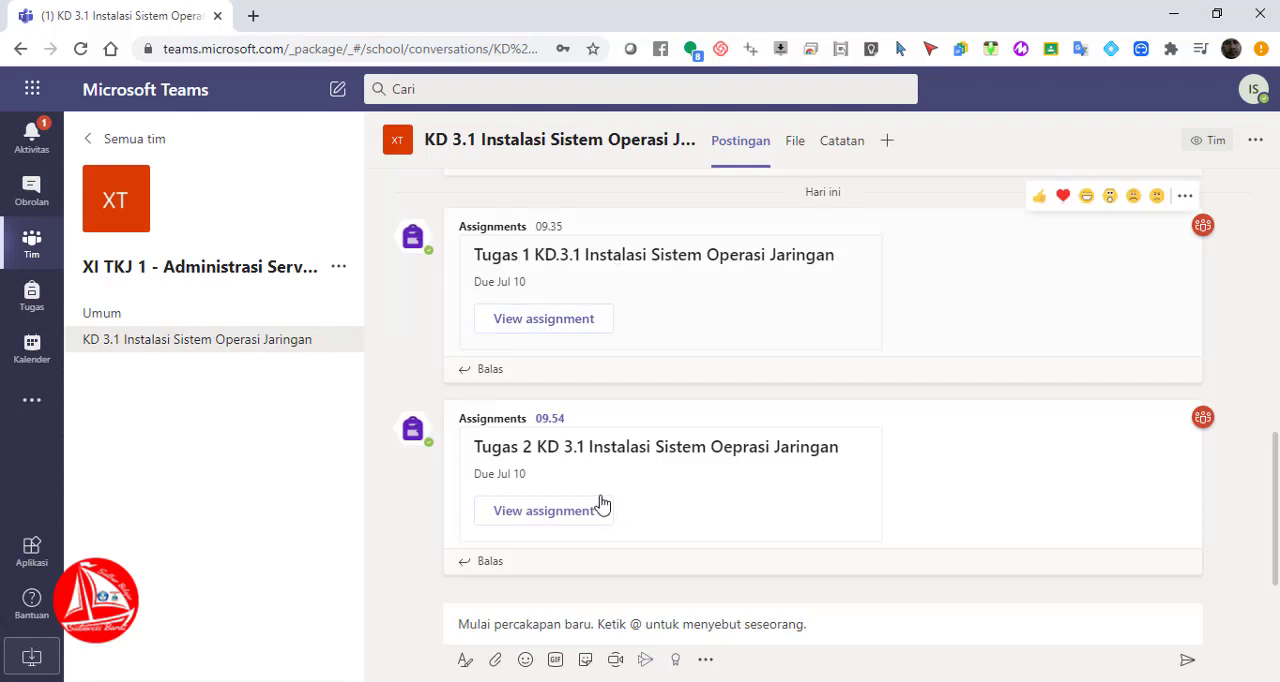
left_click(551, 327)
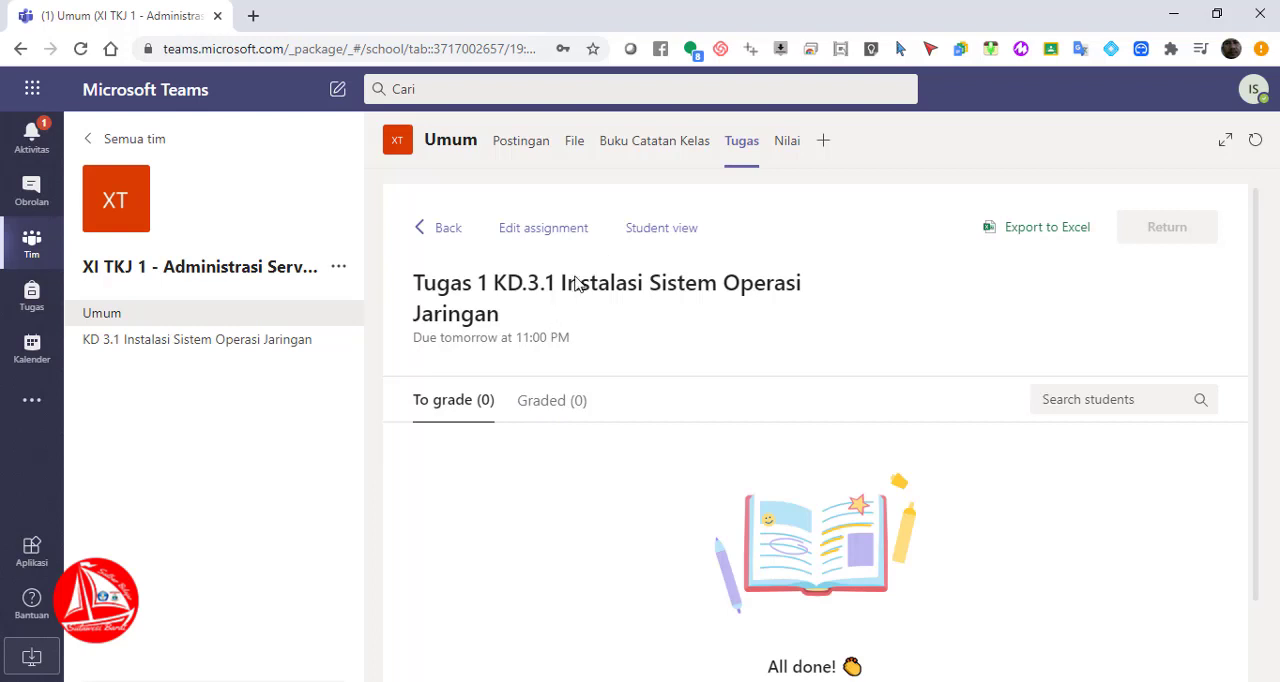
left_click(514, 237)
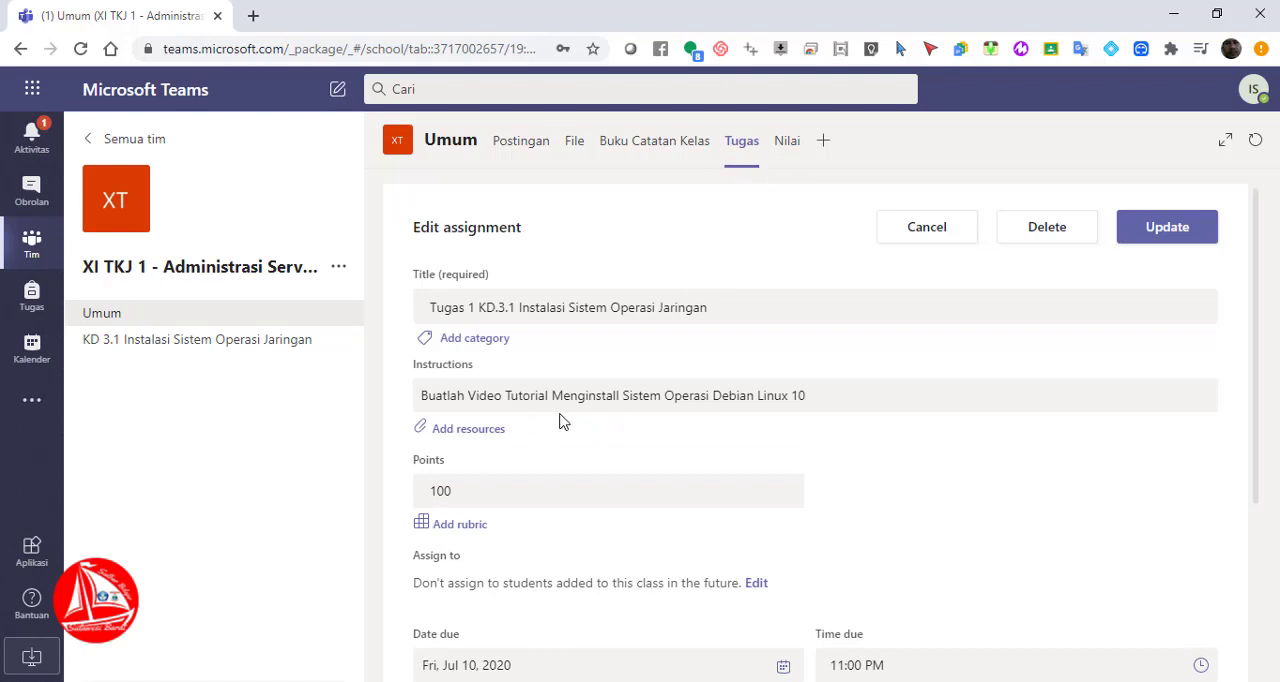
left_click(921, 219)
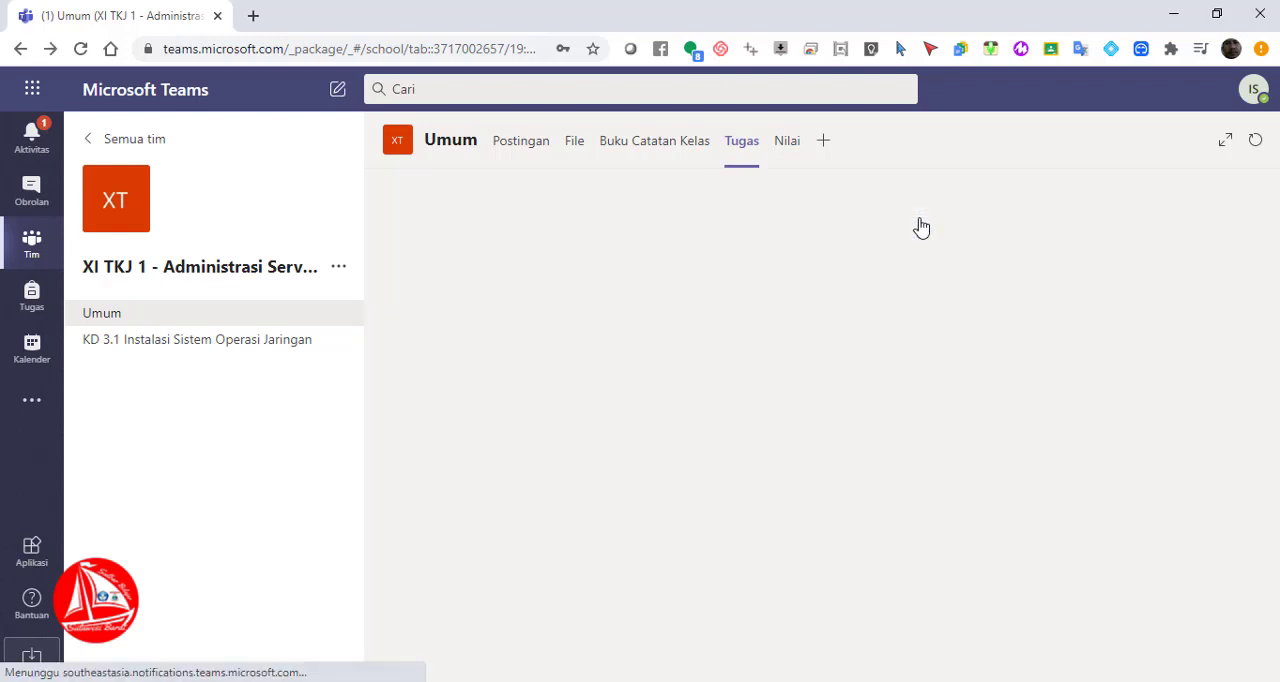
left_click(655, 229)
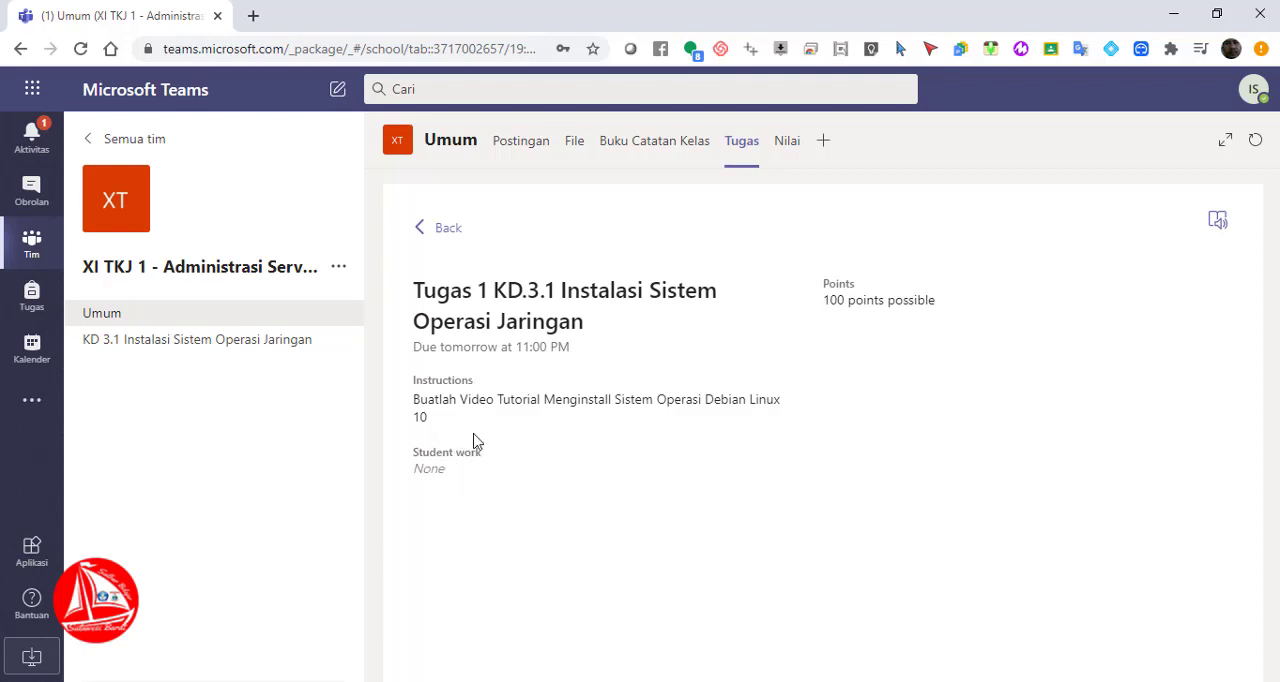
Open Tugas 2 from the KD 3.1 channel in student view and check the opening options for Daftar Spesifikasi Server.docx
left_click(267, 342)
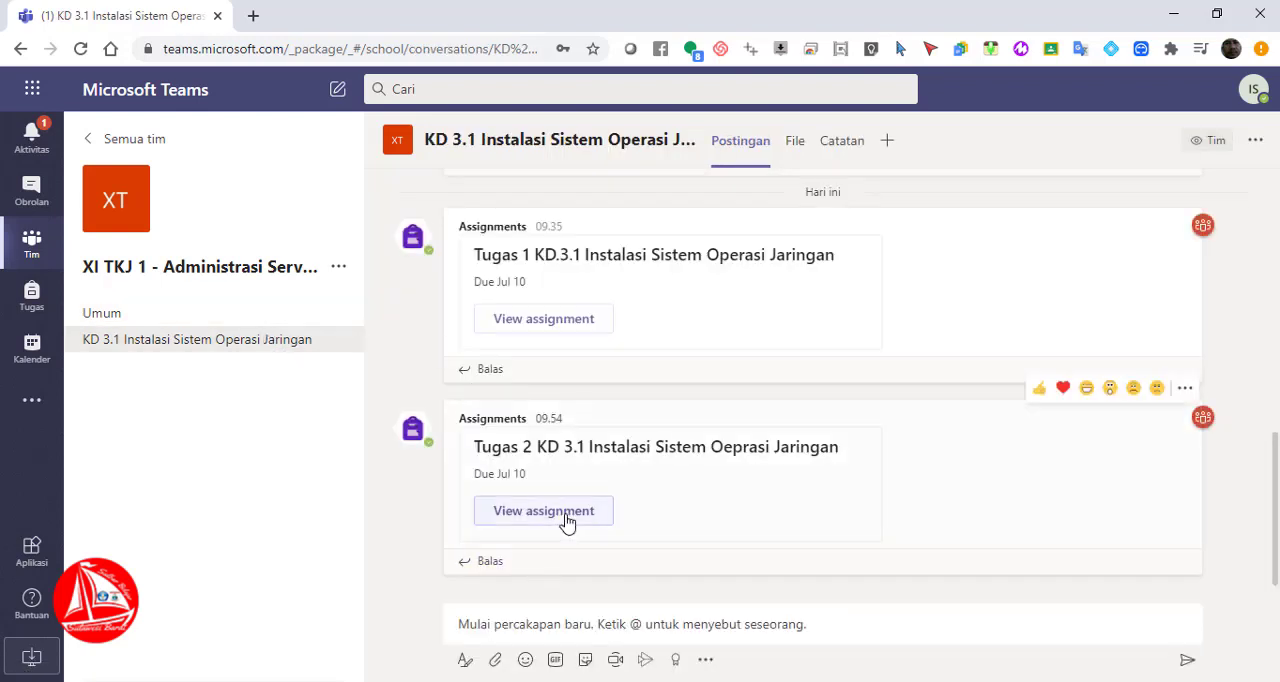
left_click(566, 521)
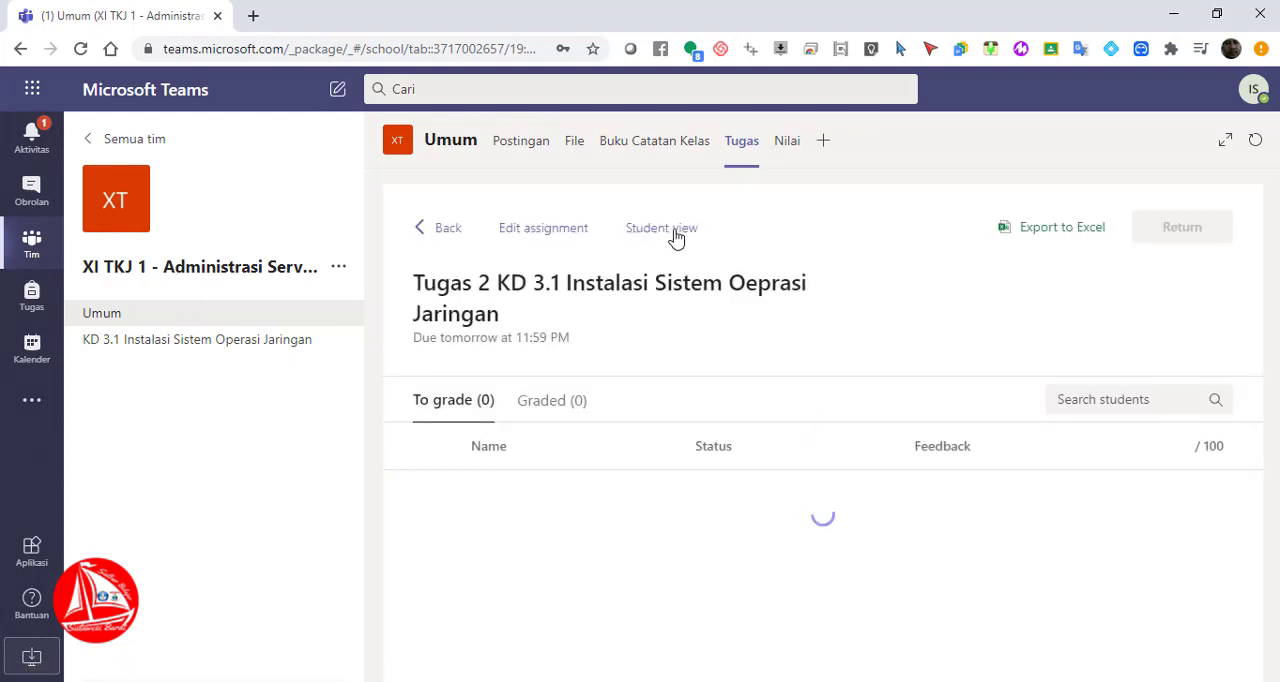
left_click(676, 238)
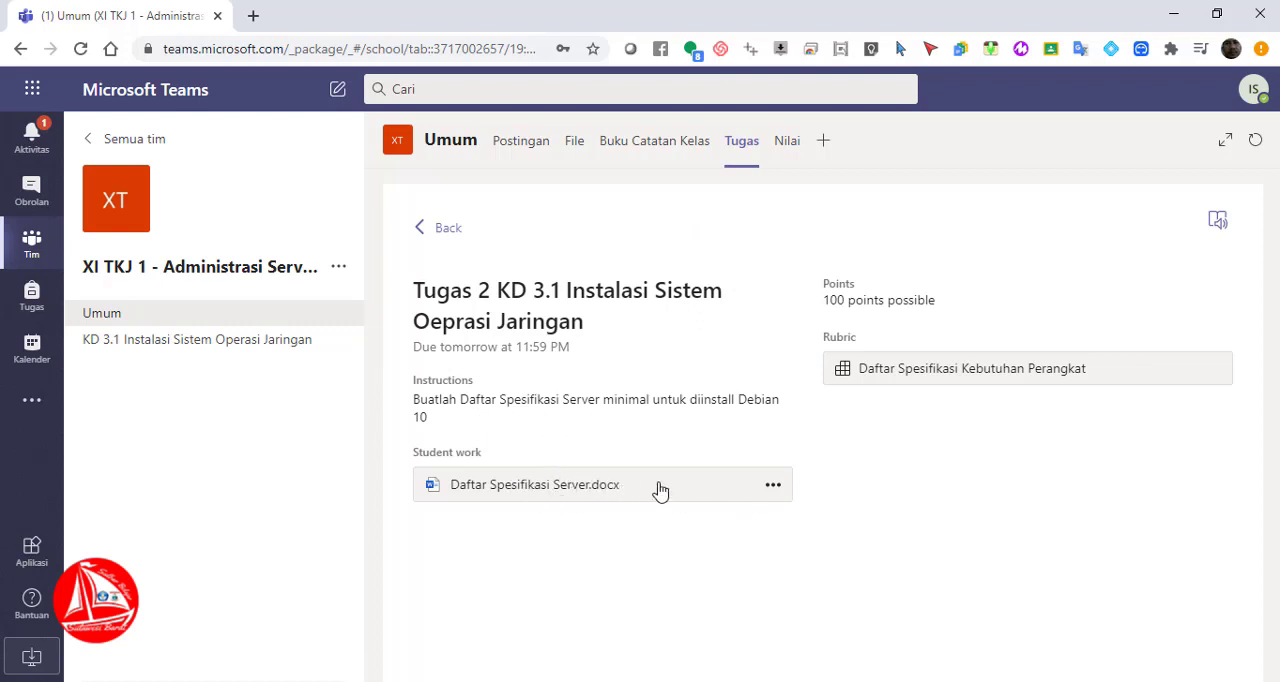
left_click(772, 490)
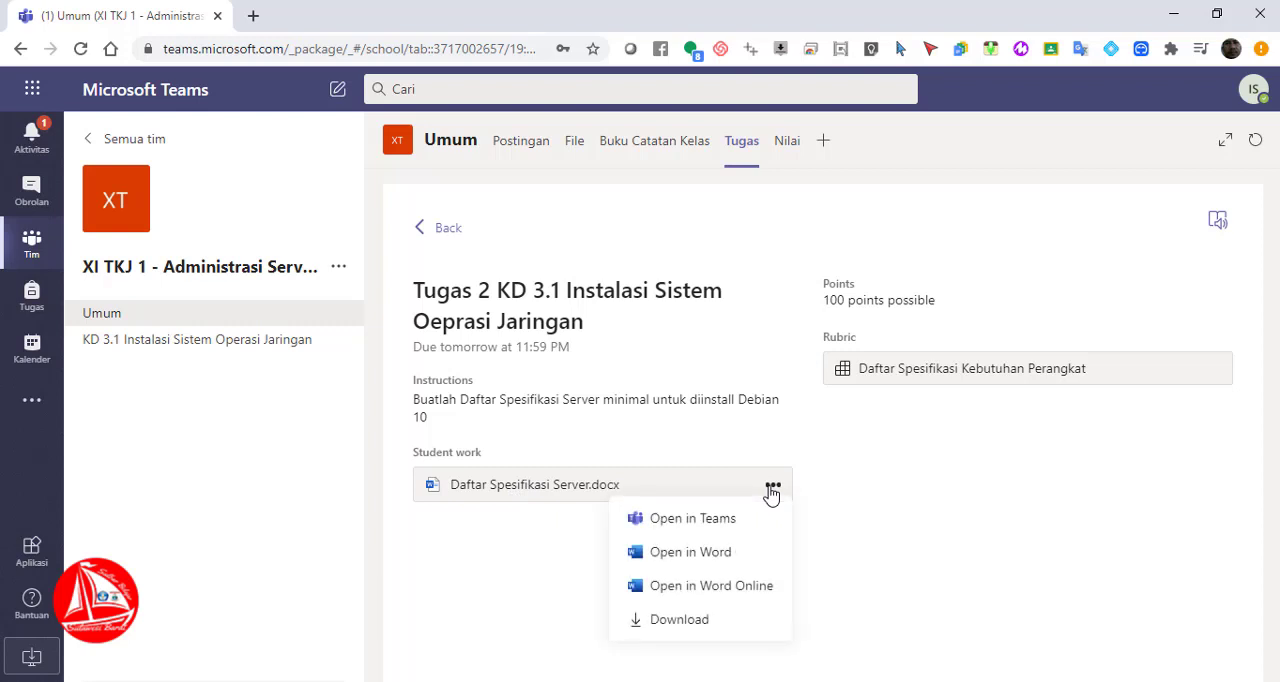
left_click(883, 523)
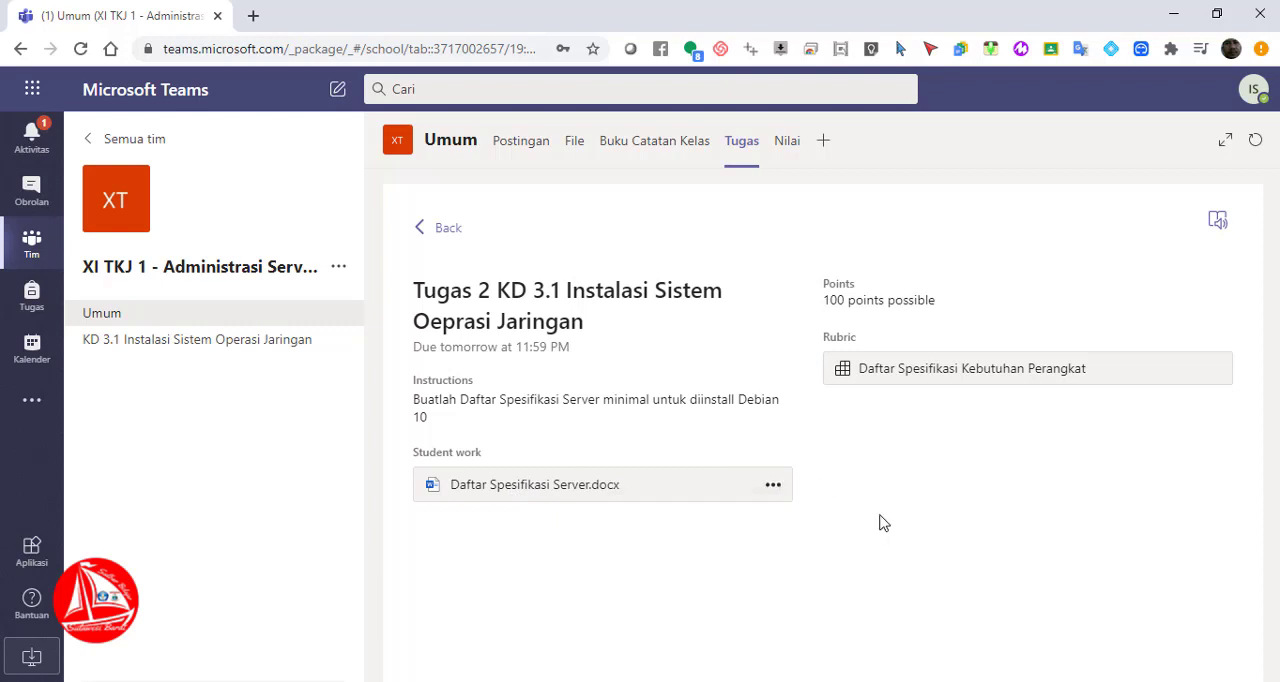
Review the "Daftar Spesifikasi Kebutuhan Perangkat" rubric in the student view of Tugas 2, and return to the KD 3.1 channel
left_click(1005, 378)
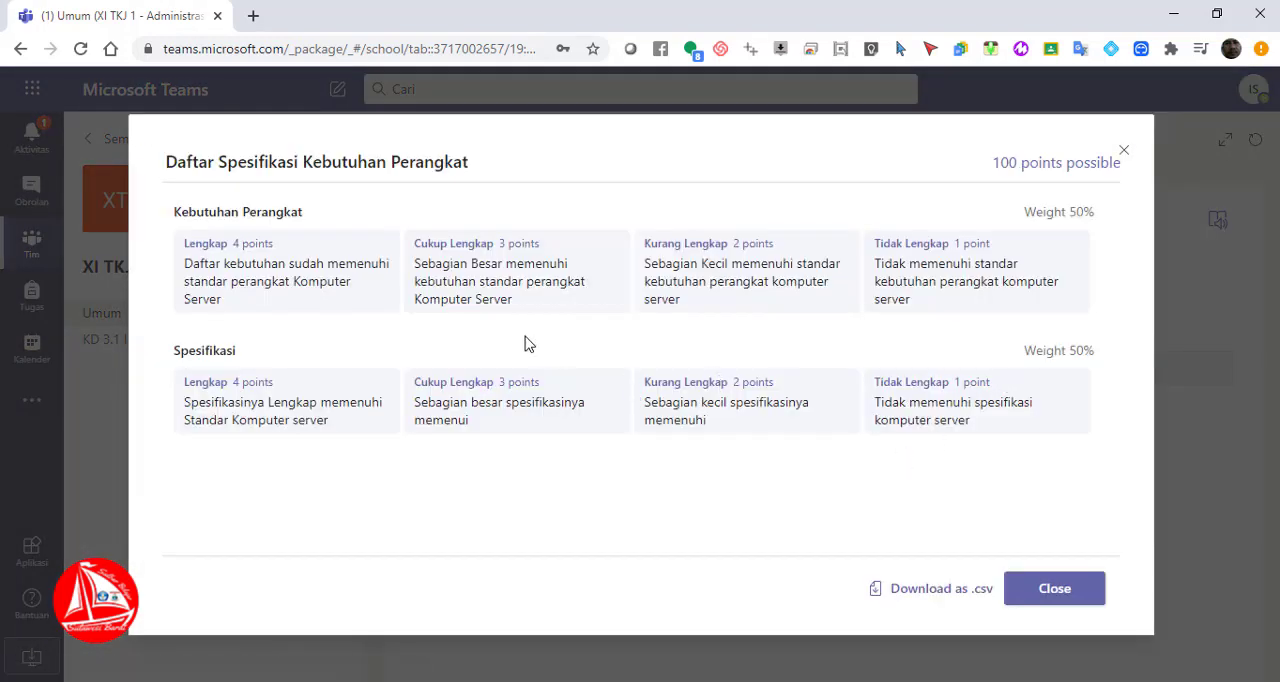
left_click(1048, 596)
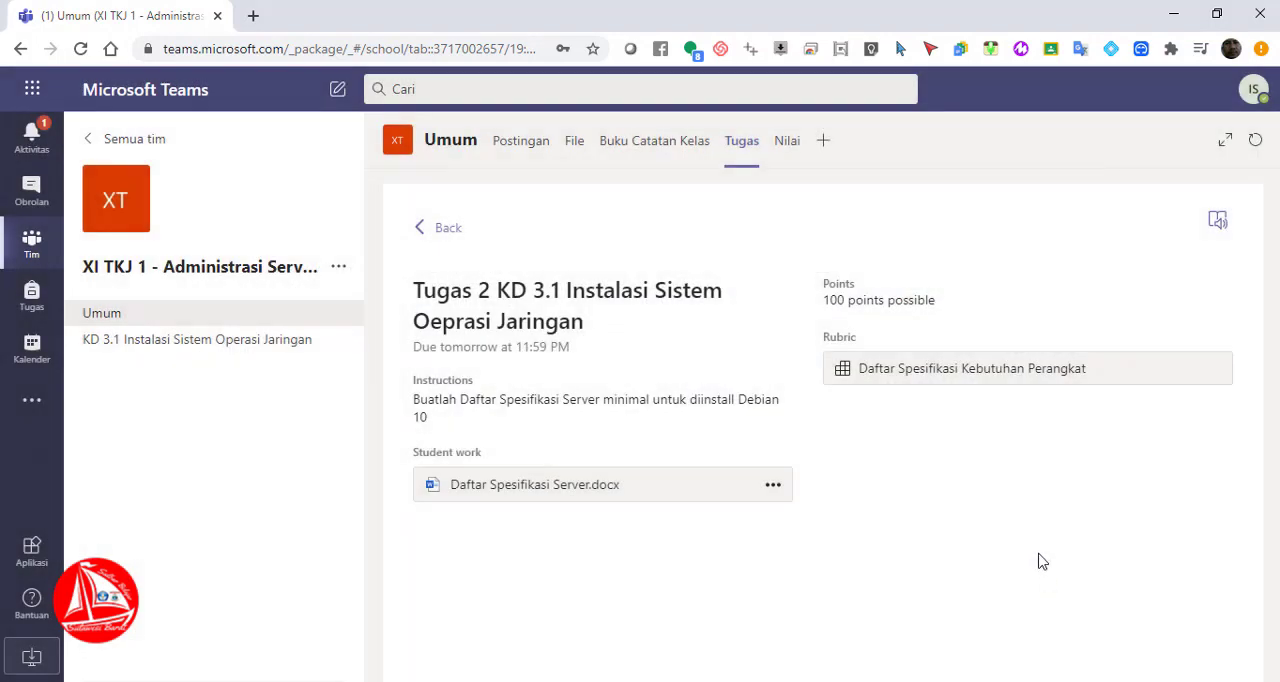
left_click(195, 353)
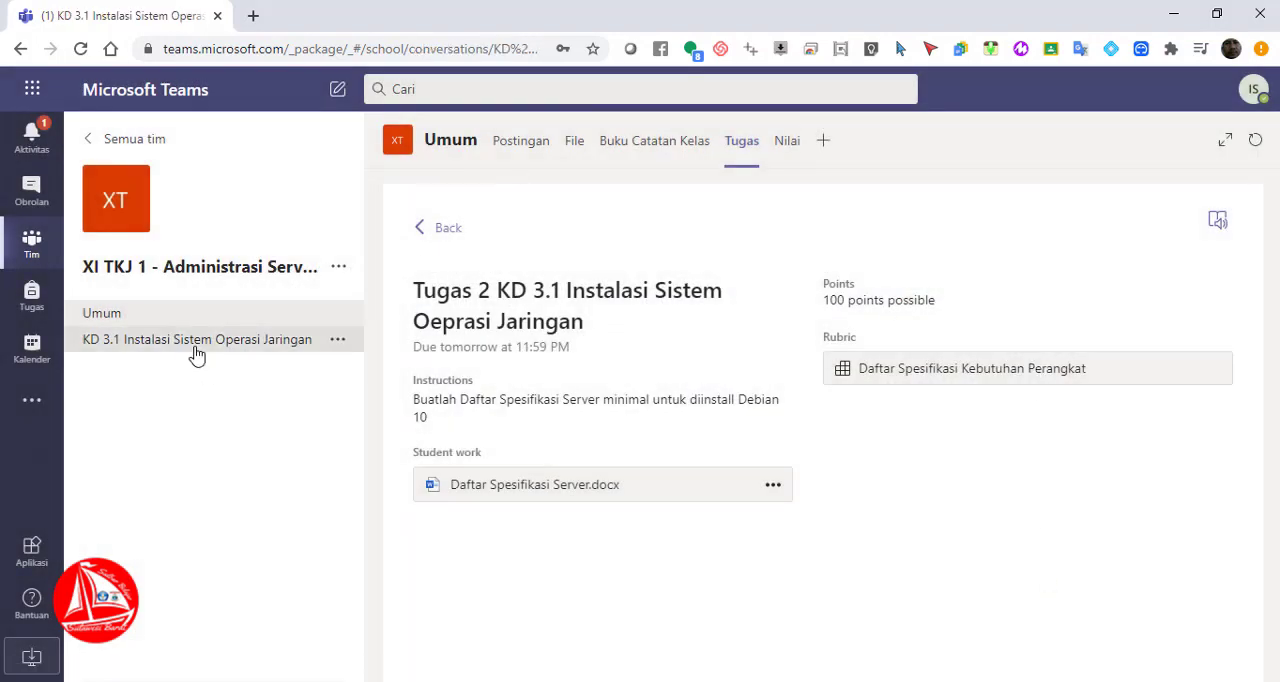